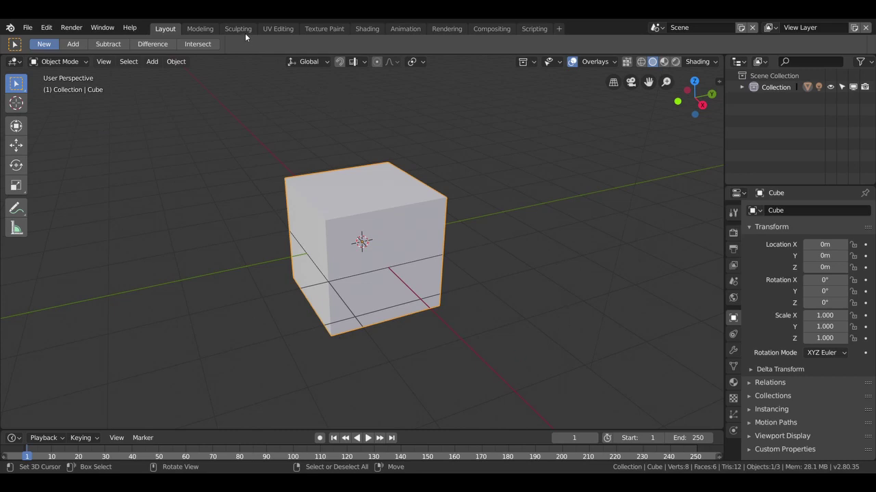
Switch to the UV Editing workspace to see the cube's cross-shaped unwrap in Edit Mode.
left_click(278, 28)
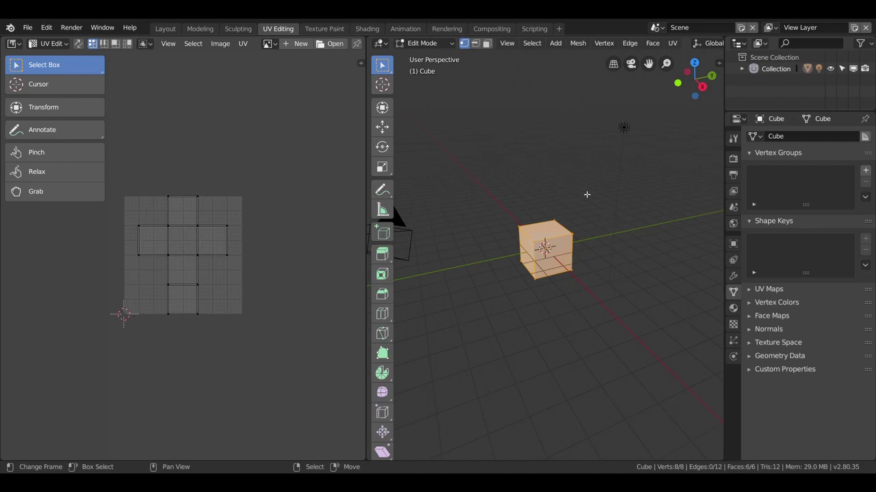
mouse_move(509, 230)
middle_mouse_down()
mouse_move(646, 250)
mouse_move(440, 208)
mouse_move(455, 322)
mouse_move(621, 135)
mouse_move(554, 238)
middle_mouse_up()
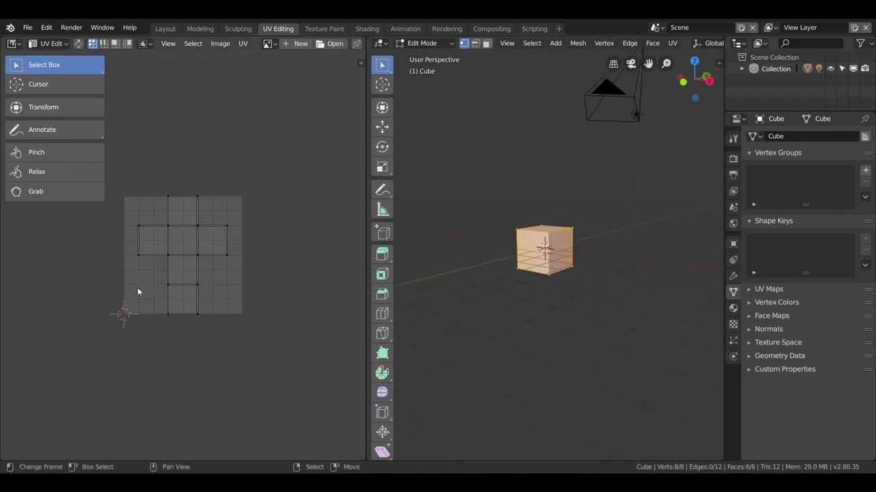
middle_click_drag(532, 346, 524, 198)
key("alt+a")
left_click(486, 44)
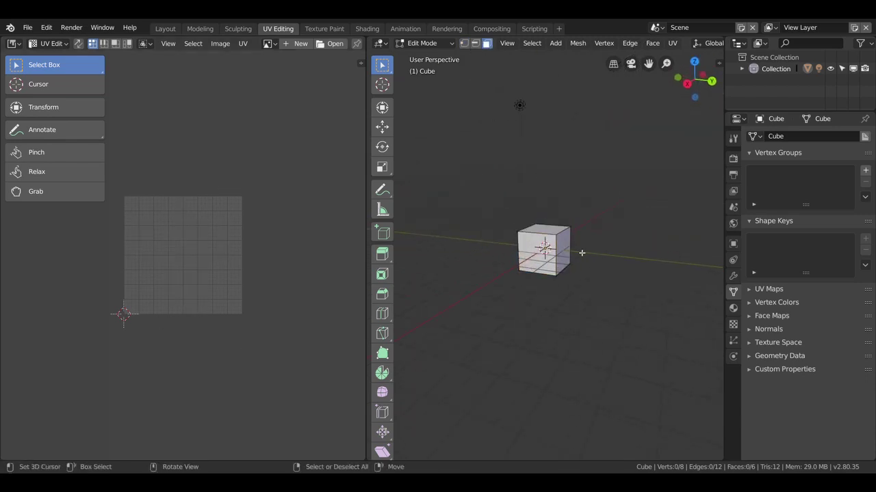
left_click(567, 252)
mouse_move(563, 251)
middle_mouse_down()
mouse_move(599, 268)
mouse_move(565, 263)
mouse_move(582, 255)
mouse_move(535, 237)
middle_mouse_up()
left_click(554, 234)
left_click(547, 257)
left_click(541, 258)
left_click(528, 257)
left_click(539, 227)
left_click(552, 262)
key("a")
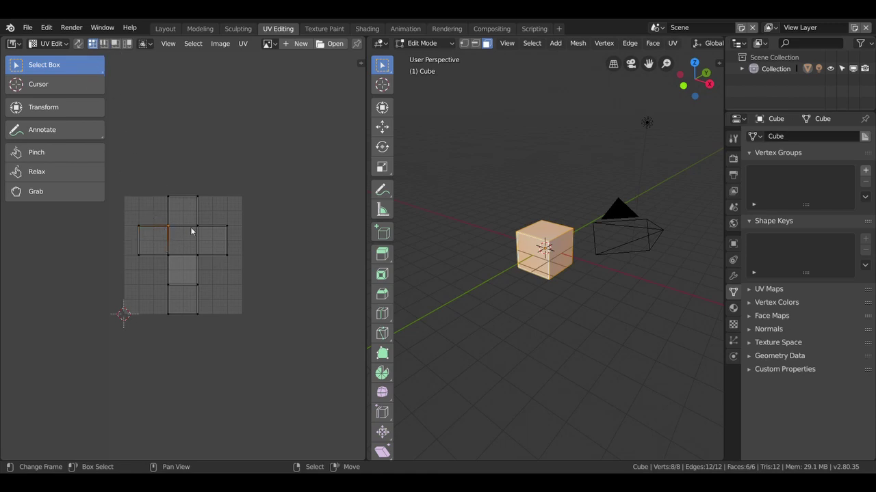
left_click(103, 43)
left_click(115, 43)
left_click(207, 240)
left_click(128, 43)
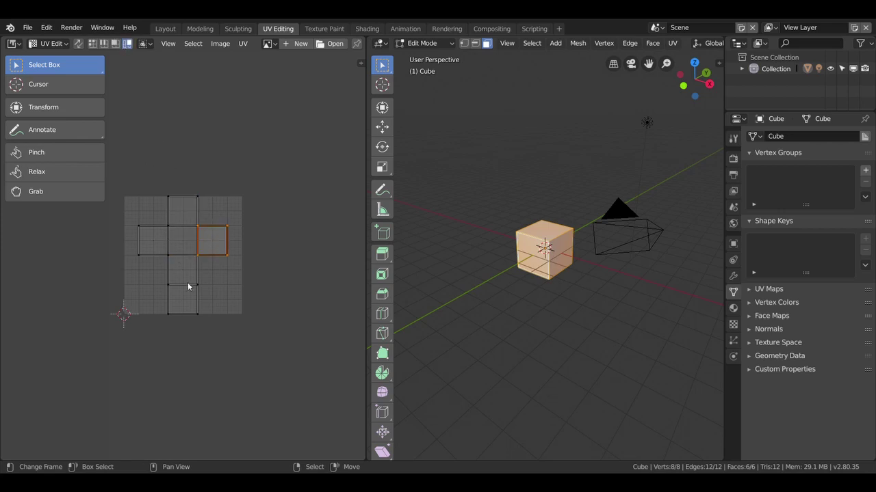
left_click_drag(221, 309, 133, 286)
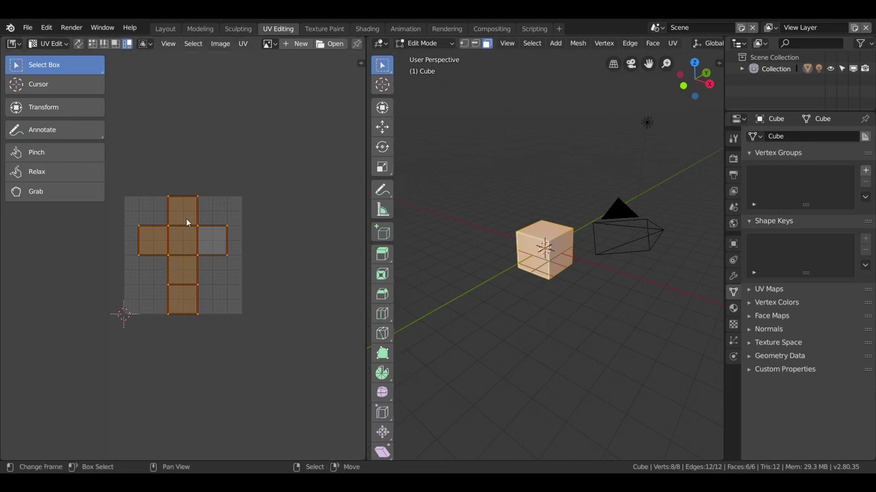
left_click(224, 223)
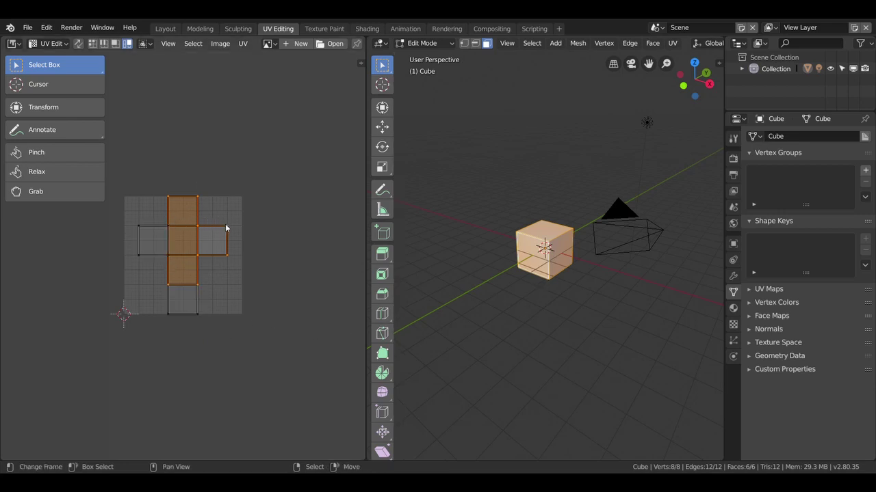
key("g")
left_click(246, 199)
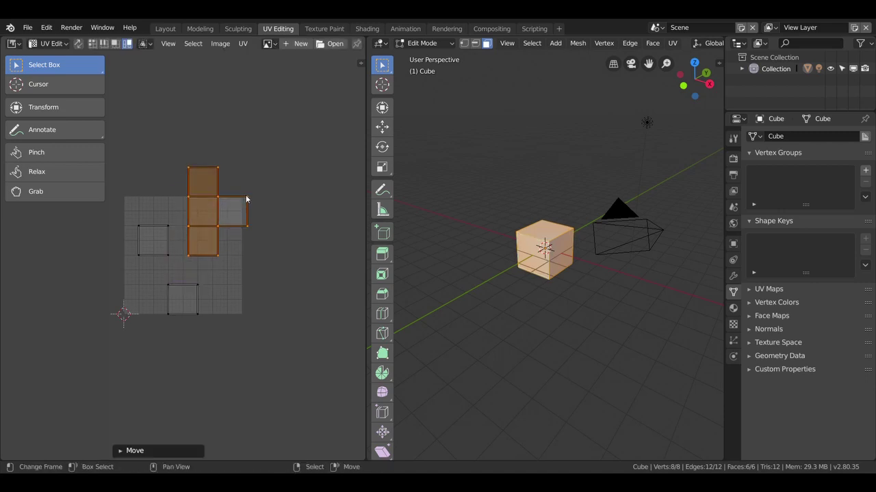
key("ctrl+z")
left_click(93, 44)
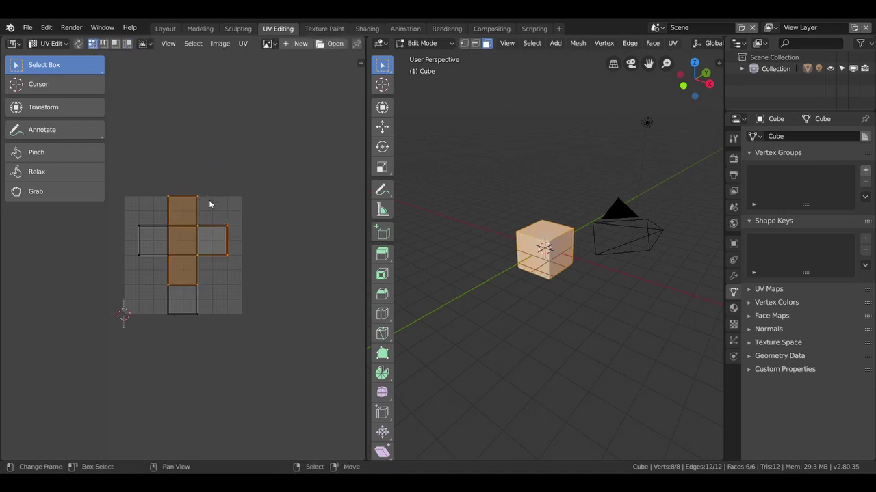
left_click(228, 225)
key("g")
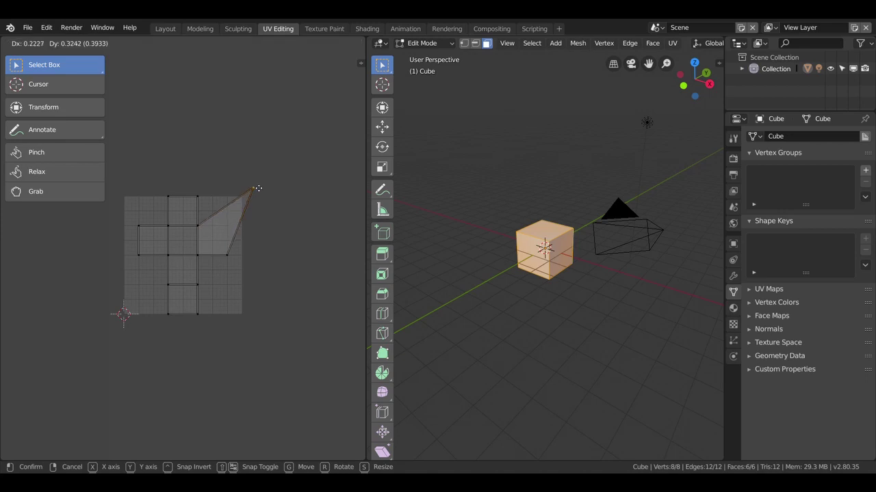
left_click(255, 190)
mouse_move(577, 286)
middle_mouse_down()
mouse_move(614, 147)
mouse_move(520, 288)
middle_mouse_up()
key("ctrl+z")
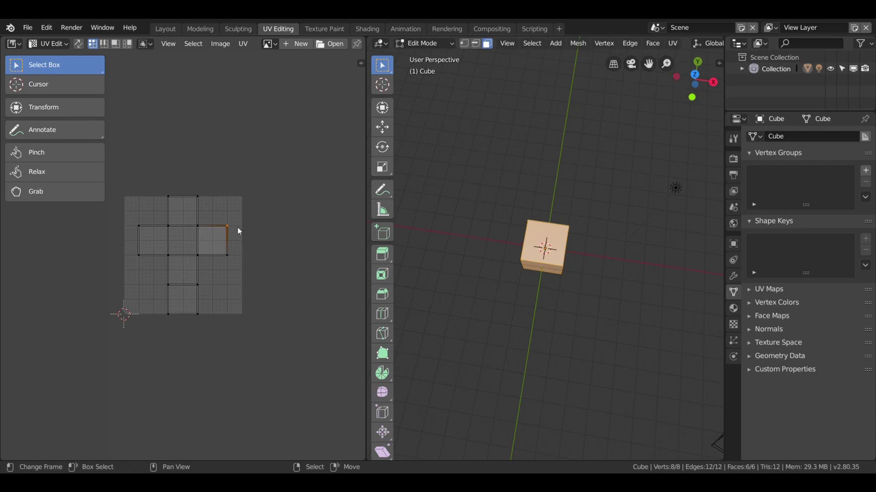
Enlarge the UV layout, orbit the viewport, and expand the cube's UV Maps list showing UVMap.
scroll(161, 262, "up", 1)
middle_click_drag(164, 260, 226, 217)
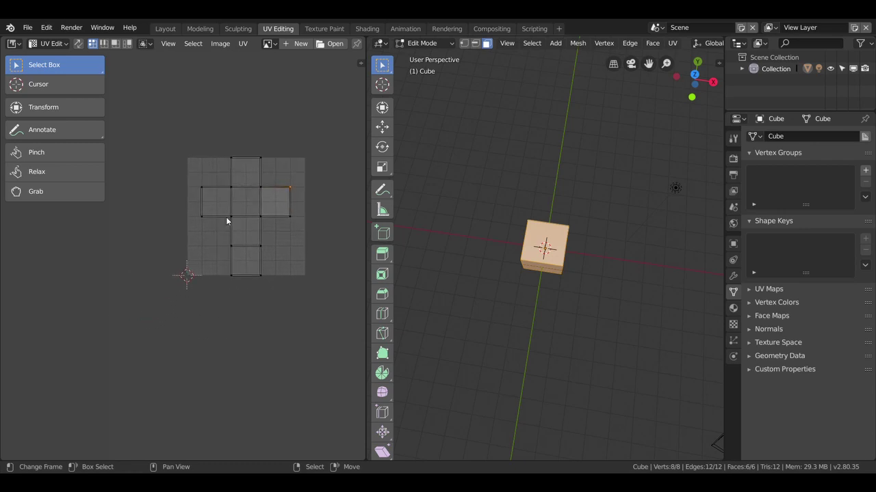
middle_click_drag(290, 196, 275, 206)
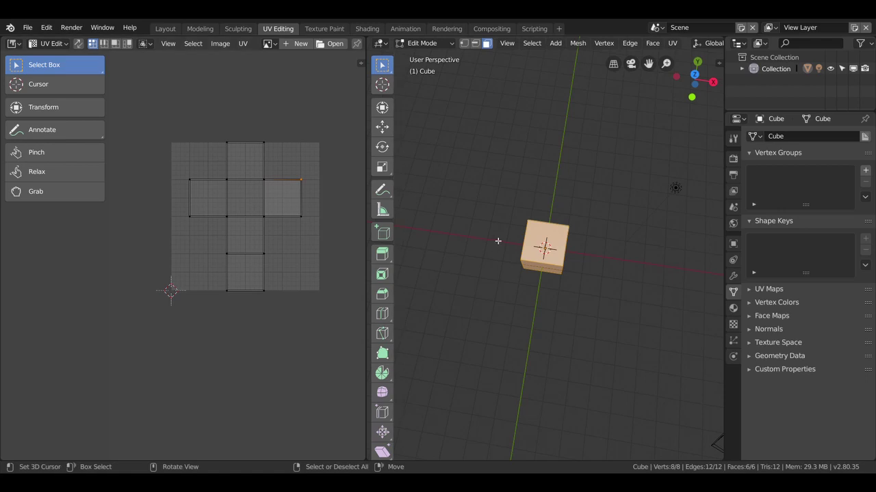
scroll(631, 256, "up", 2)
scroll(608, 260, "up", 2)
middle_click_drag(608, 260, 602, 195)
scroll(602, 195, "up", 2)
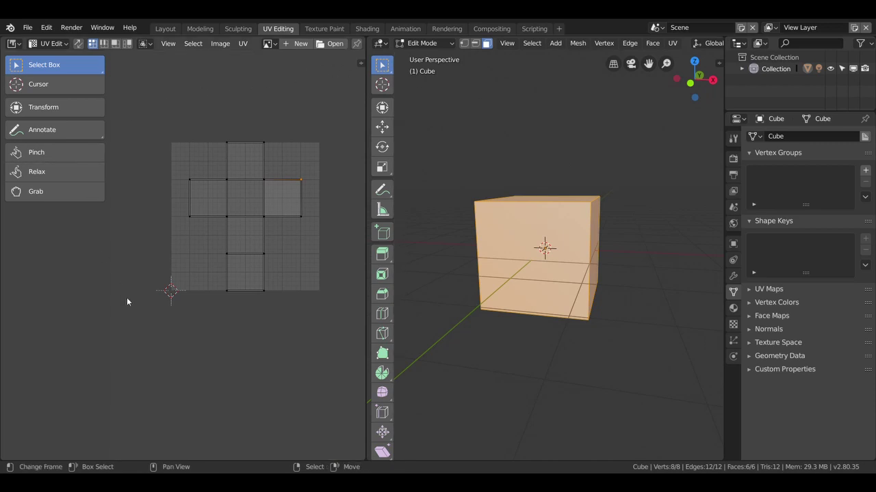
left_click(775, 290)
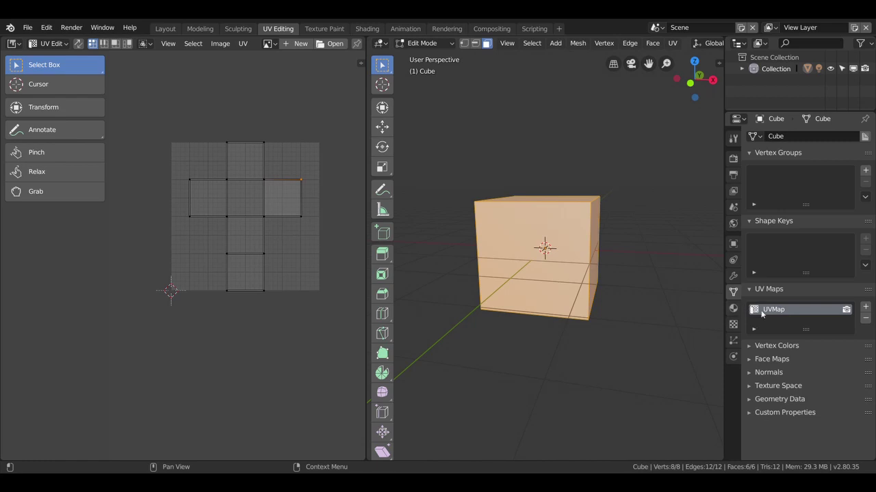
Remove the cube's UVMap, add a new UV map, and reselect the whole cube.
left_click(865, 318)
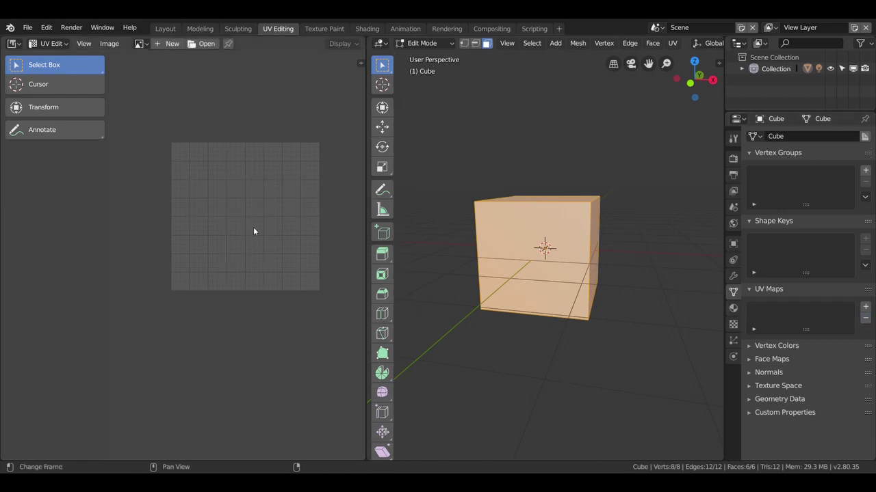
left_click(864, 308)
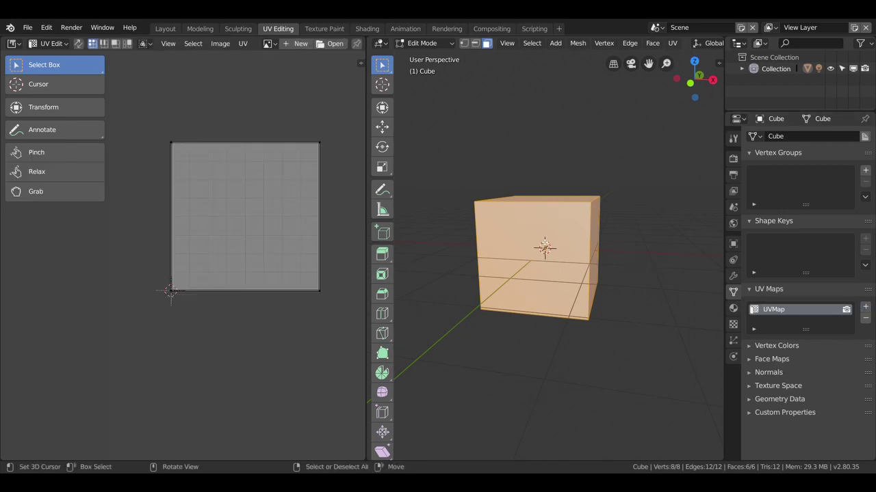
middle_click_drag(214, 215, 215, 231)
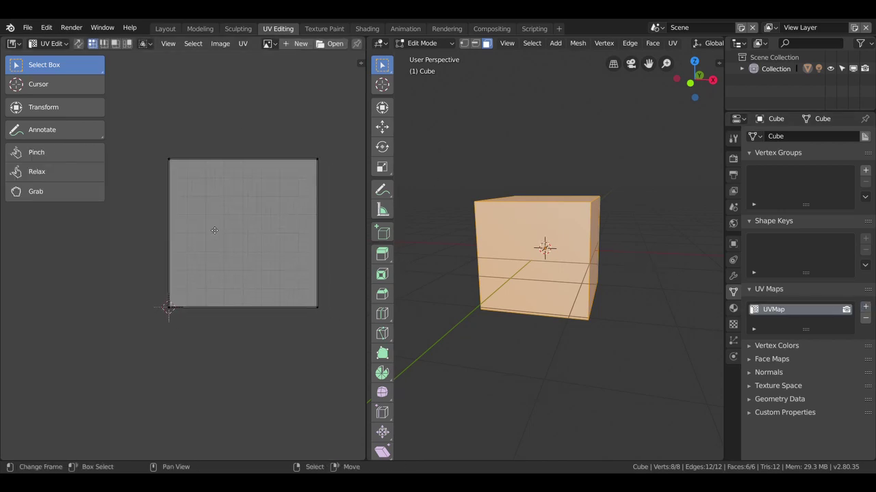
scroll(611, 290, "down", 2)
left_click(618, 292)
right_click(618, 292)
key("a")
middle_click_drag(618, 292, 581, 307)
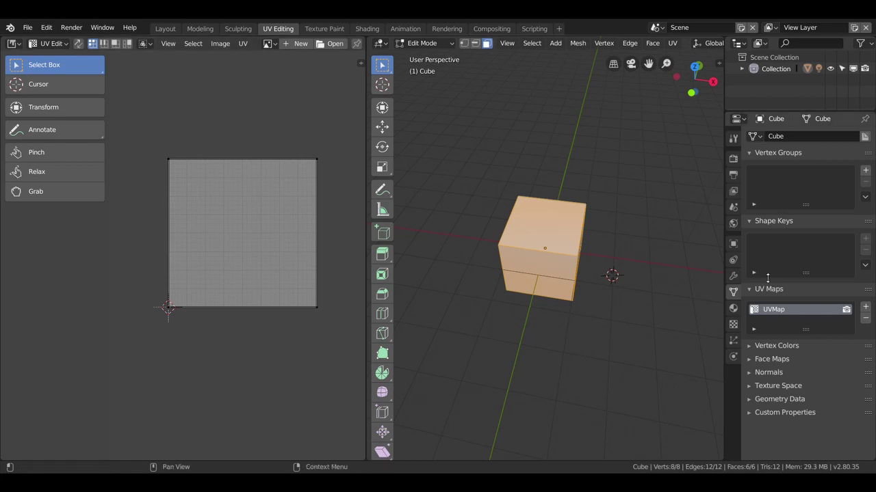
Replace the UV map again with a fresh one named 'cubo'.
left_click(866, 318)
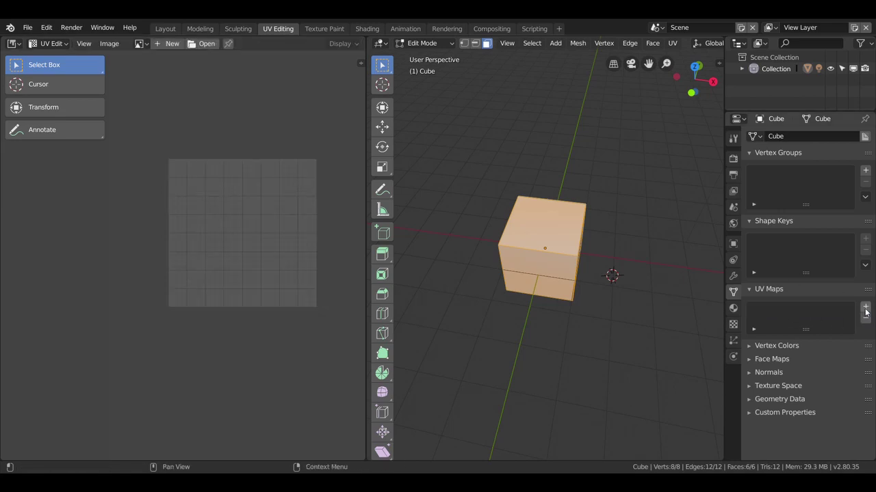
left_click(866, 308)
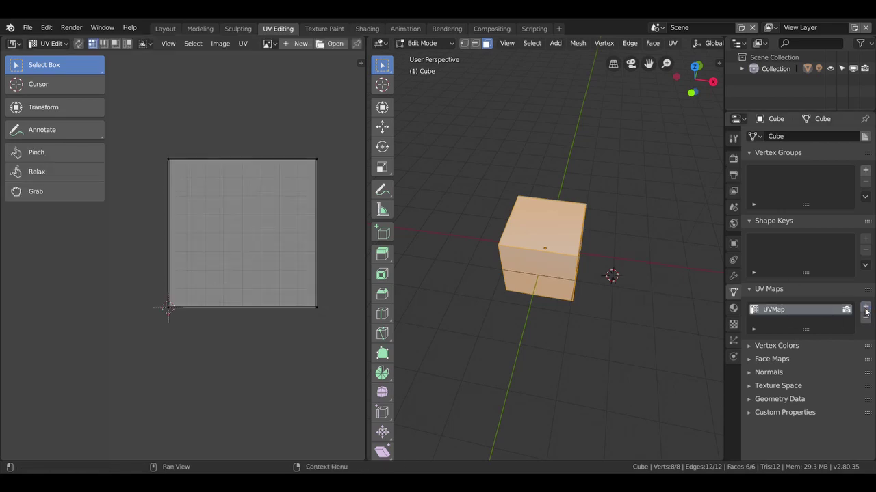
double_click(780, 312)
type("cubo")
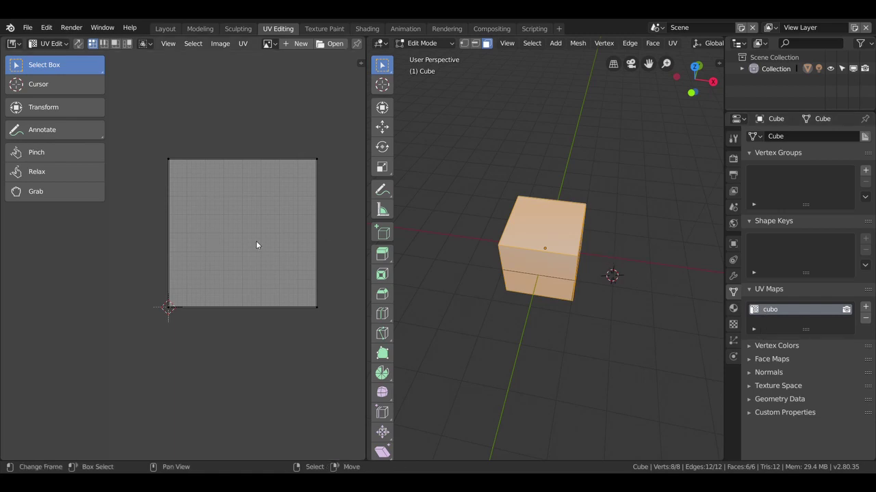
key("KP_7")
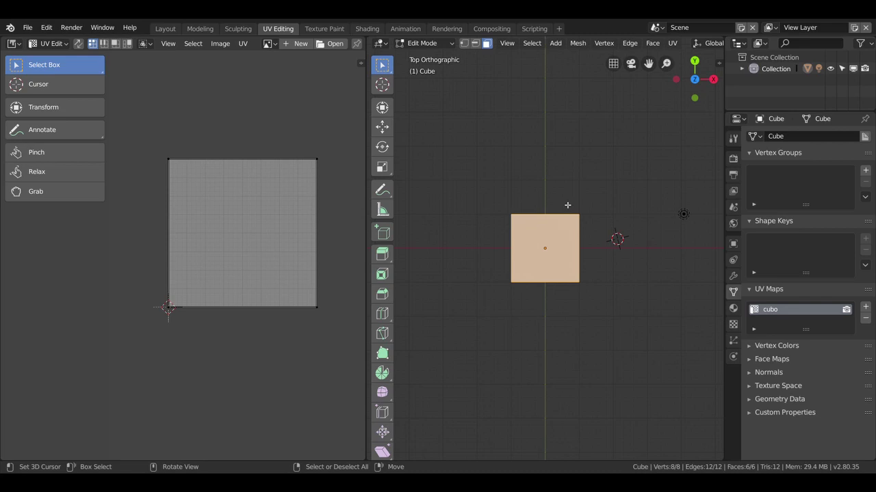
Project the cubo UVs from the top view, then add a second UV map.
key("u")
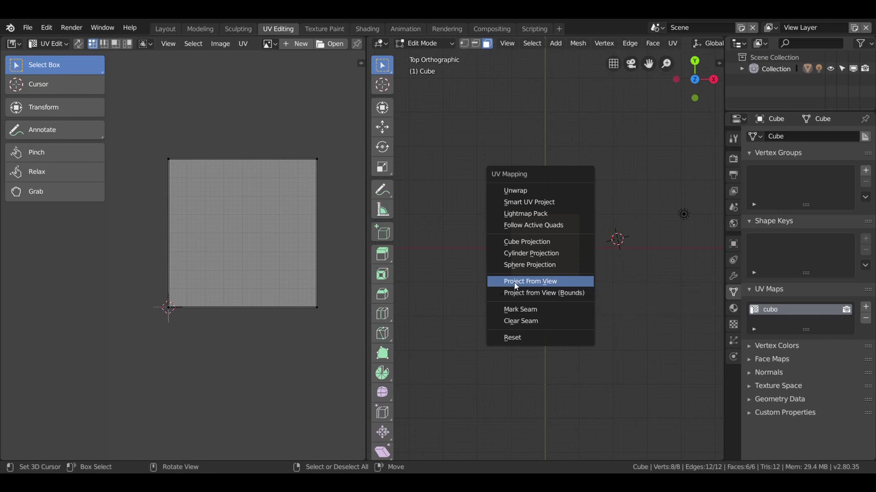
left_click(513, 282)
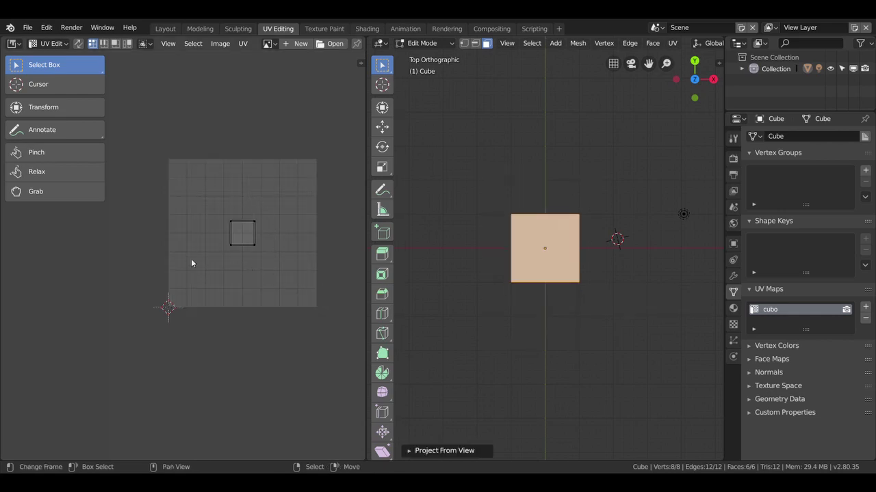
left_click(866, 309)
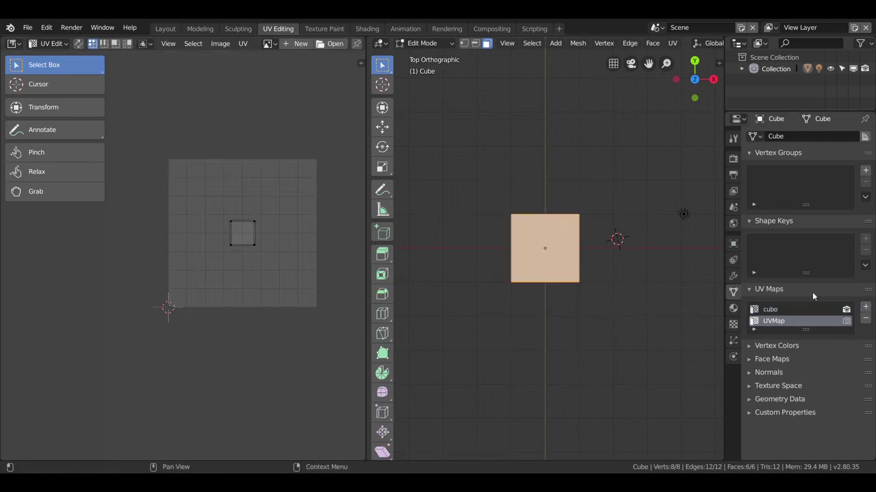
middle_click_drag(608, 216, 573, 123)
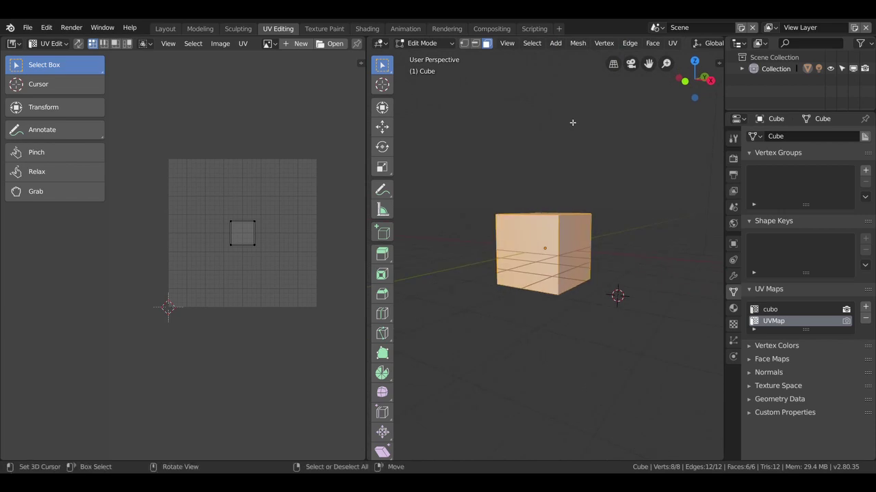
Project the cube's UVs from the camera view into the second UV map.
key("KP_0")
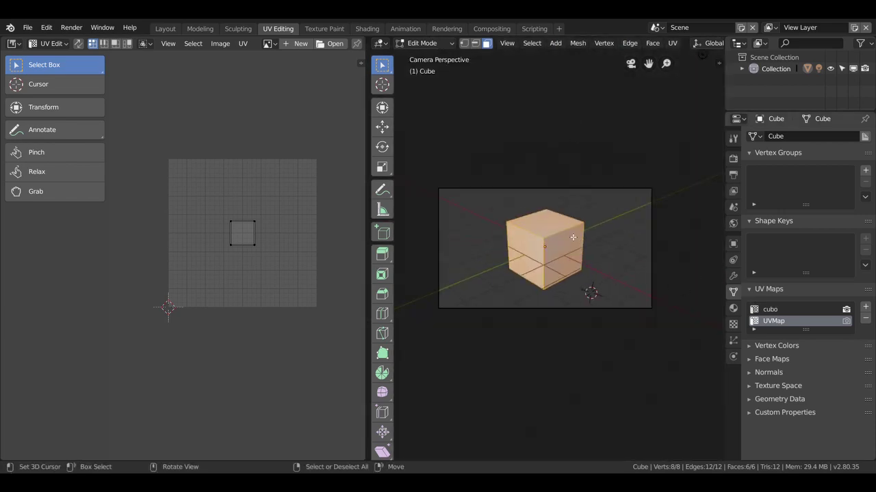
key("u")
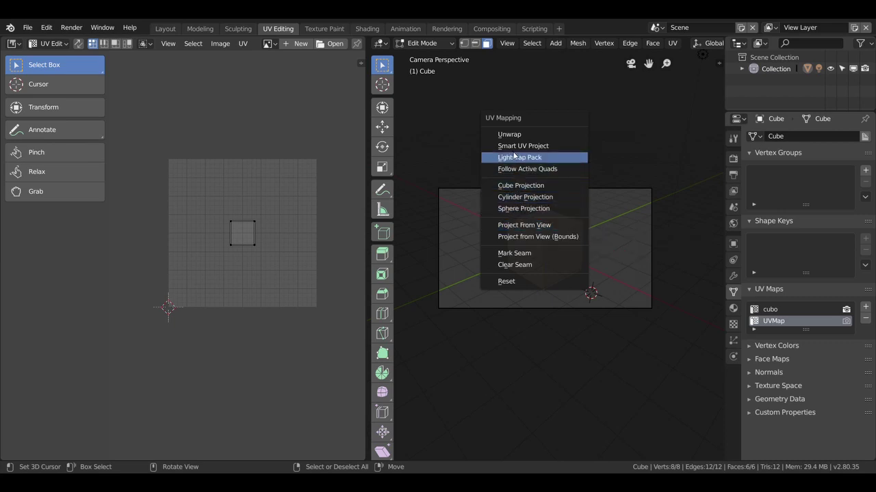
left_click(517, 227)
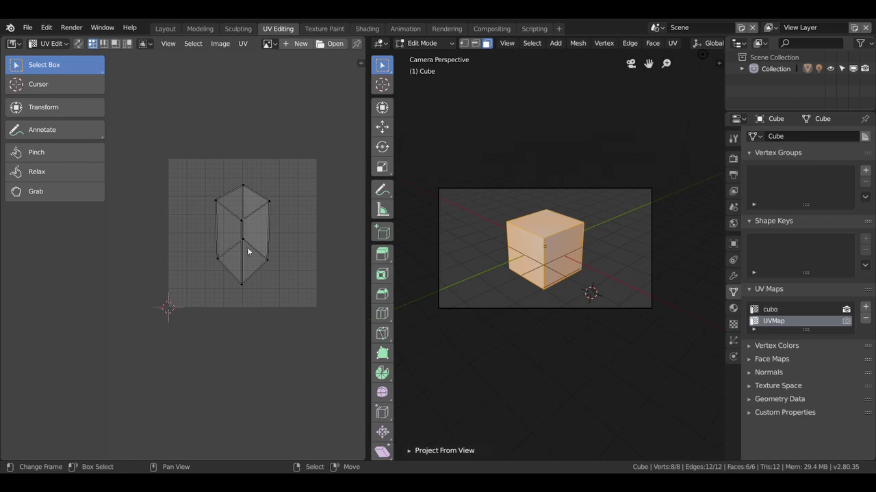
Rename the second UV map to 'vista camara'.
double_click(775, 321)
type("uosta")
key("BackSpace")
key("BackSpace")
key("BackSpace")
key("BackSpace")
type("si")
key("BackSpace")
type("ta camaa")
key("BackSpace")
type("ra")
key("Return")
Toggle between the cubo and vista camara UV maps to compare their projections.
left_click(785, 309)
left_click(783, 321)
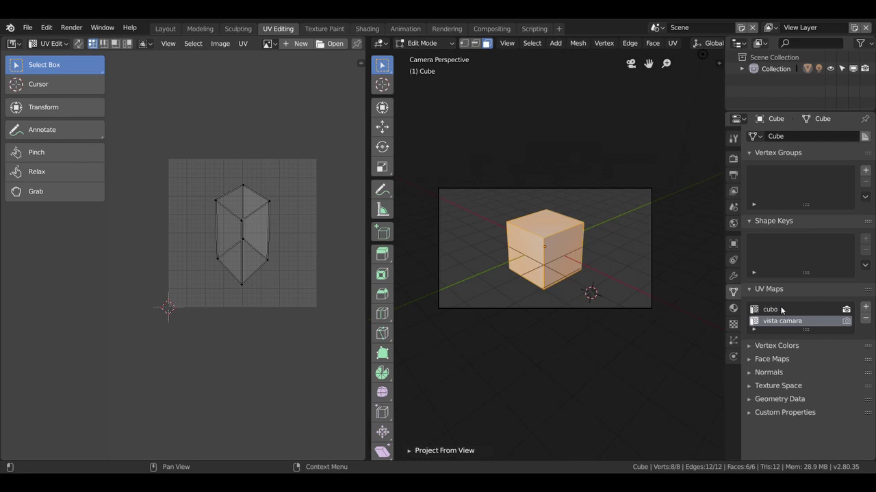
left_click(782, 311)
left_click(782, 321)
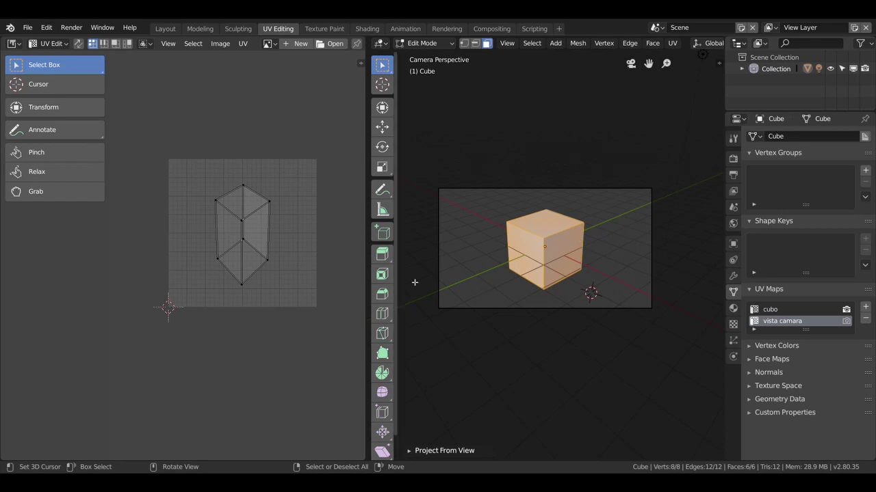
Select the middle UV vertex, then switch to the Texture Paint workspace.
left_click(251, 234)
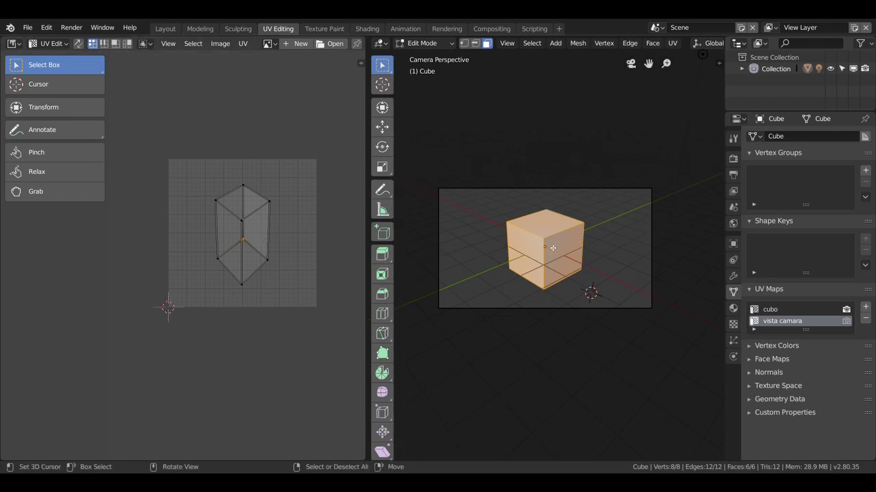
left_click(315, 30)
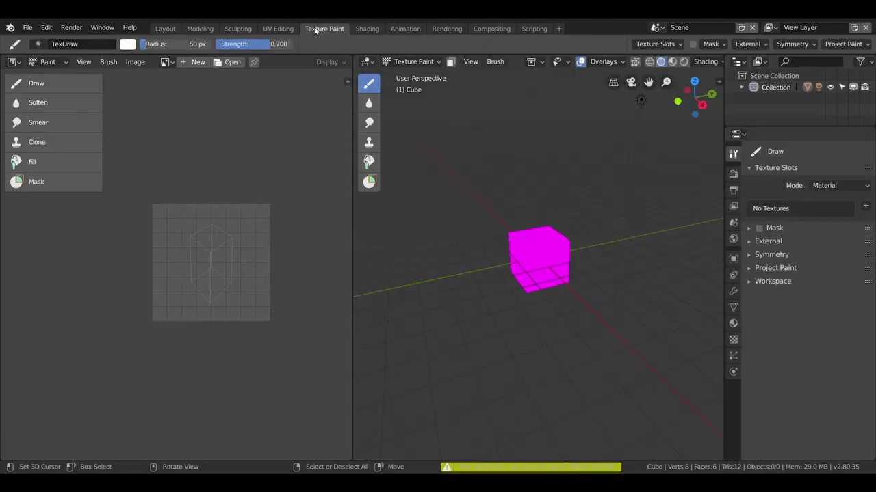
Switch to the Shading workspace and zoom out the node editor.
left_click(367, 30)
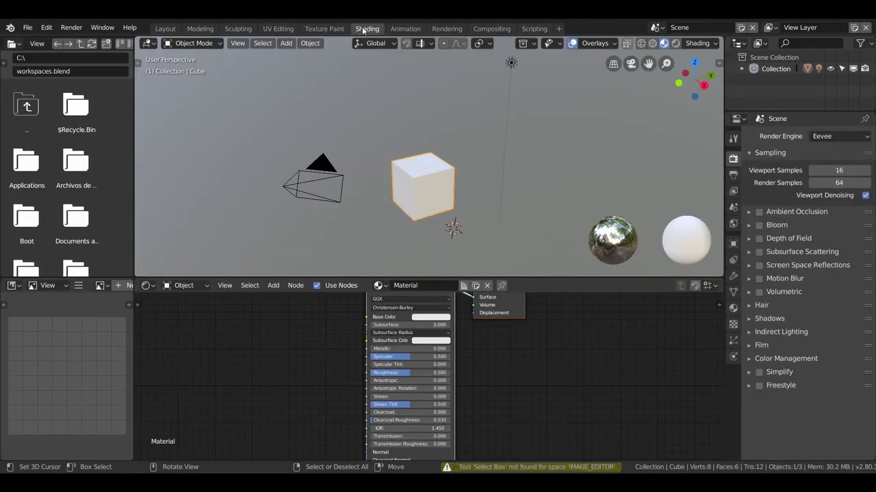
scroll(522, 329, "down", 2)
scroll(521, 328, "down", 1)
scroll(521, 329, "down", 1)
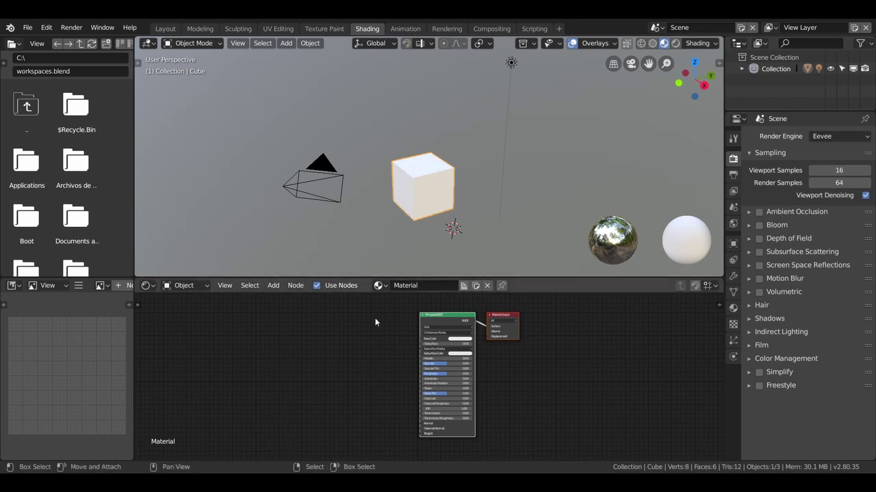
Add an Image Texture node and link its Color into the Principled BSDF Base Color.
left_click_drag(451, 319, 426, 313)
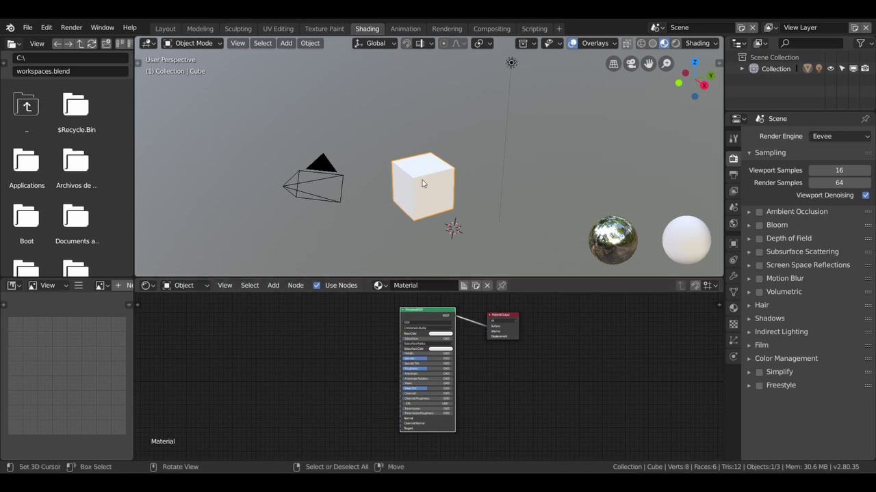
key("shift+a")
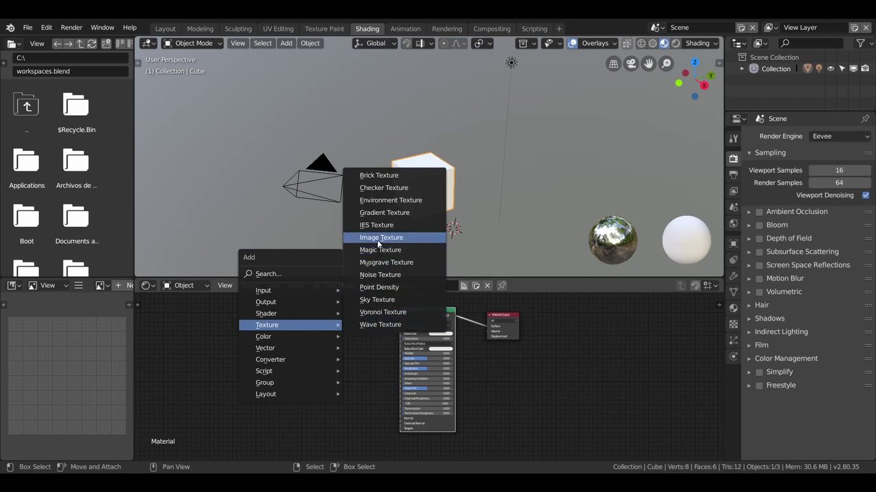
left_click(381, 237)
left_click(281, 322)
left_click_drag(342, 324, 397, 335)
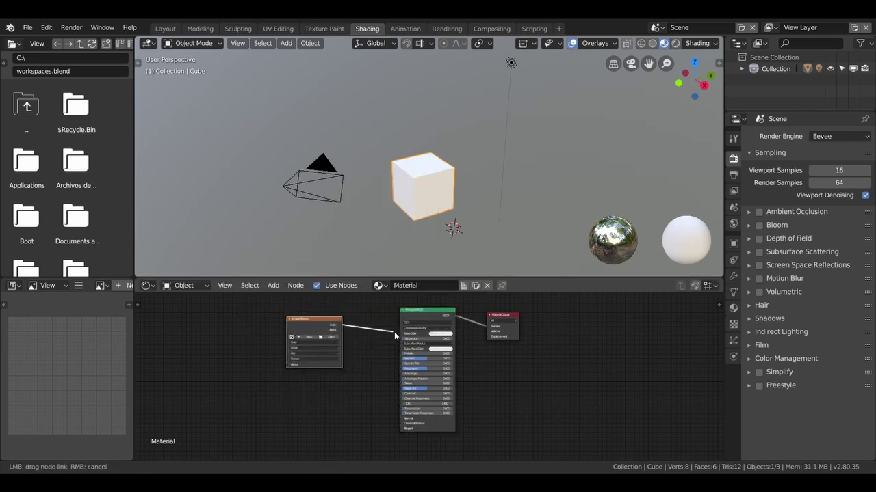
Load the stone sketch image from the Desktop into the Image Texture node.
left_click(318, 338)
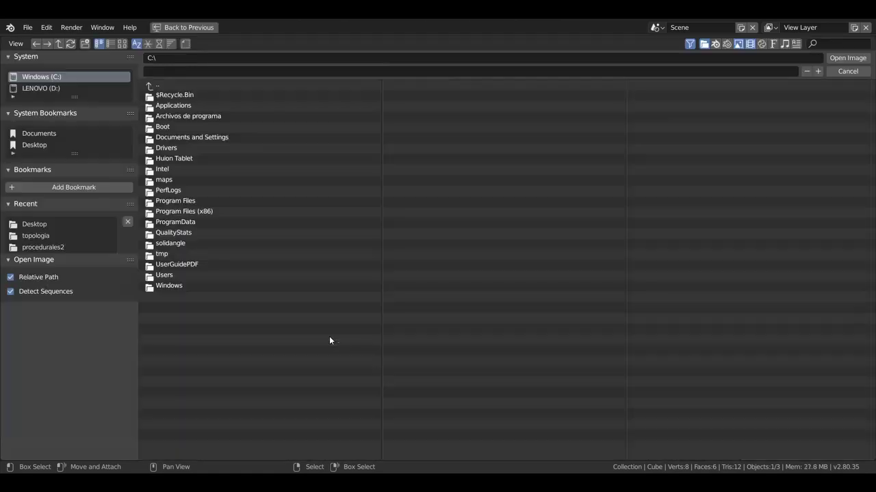
left_click(28, 145)
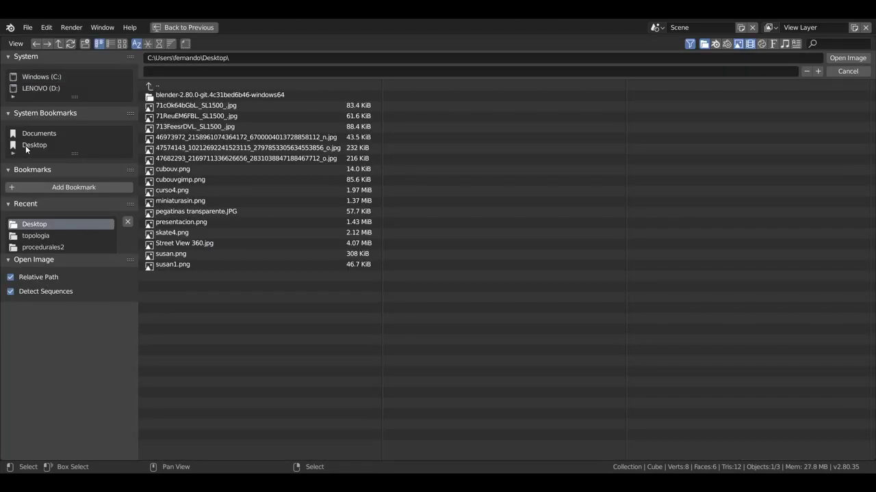
left_click(121, 43)
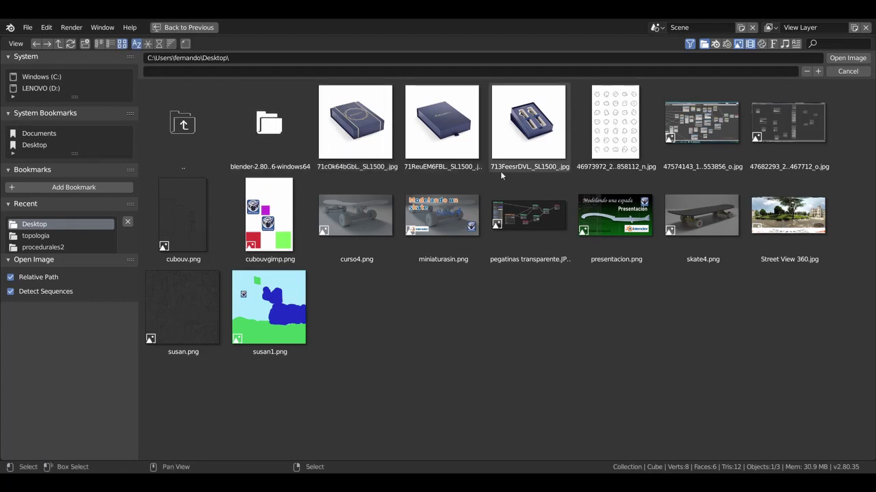
double_click(619, 129)
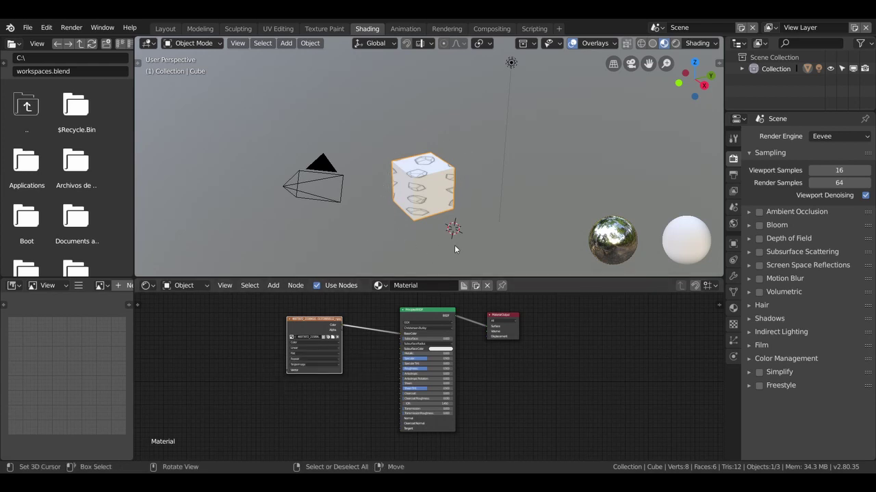
In UV Editing, unwrap the cube with Smart UV Project into six square islands.
left_click(277, 29)
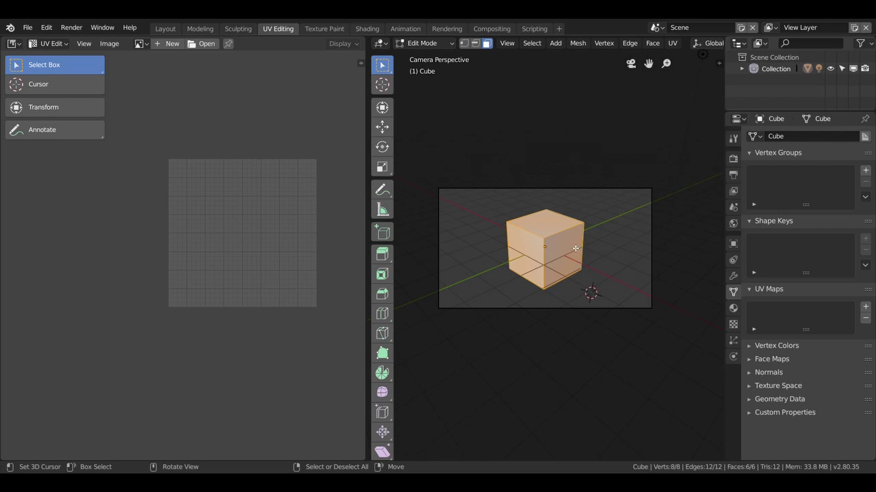
key("u")
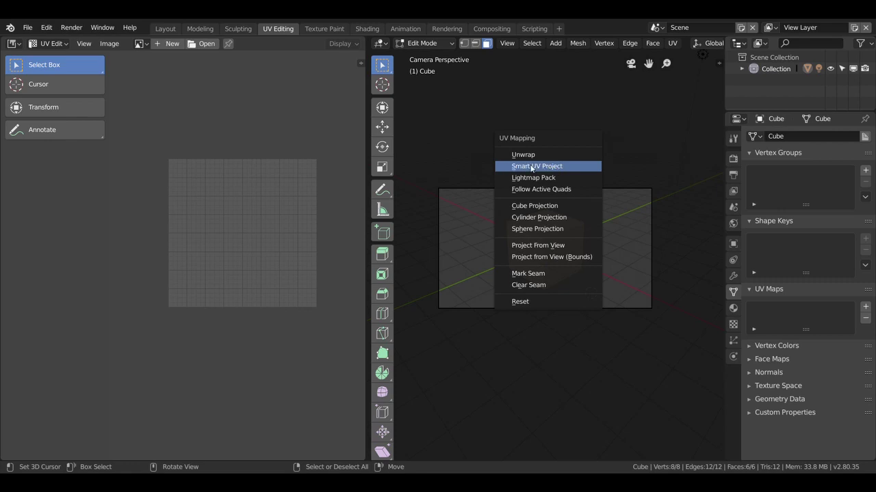
left_click(542, 167)
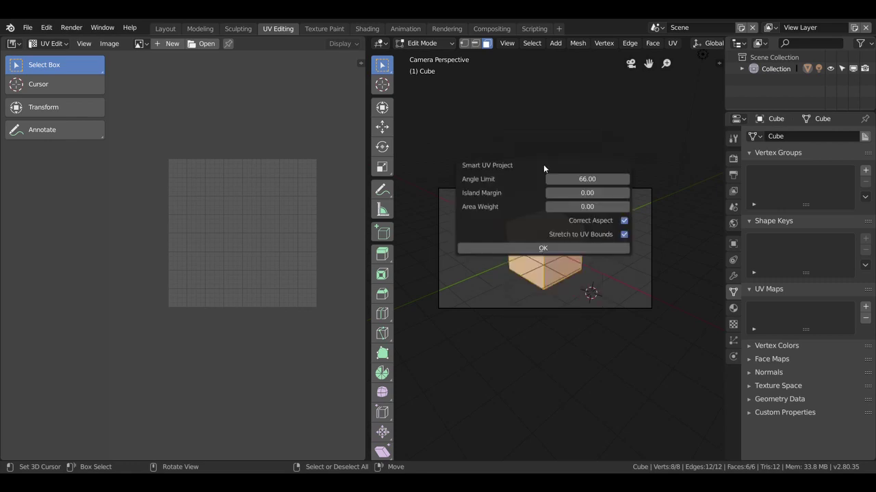
left_click(544, 249)
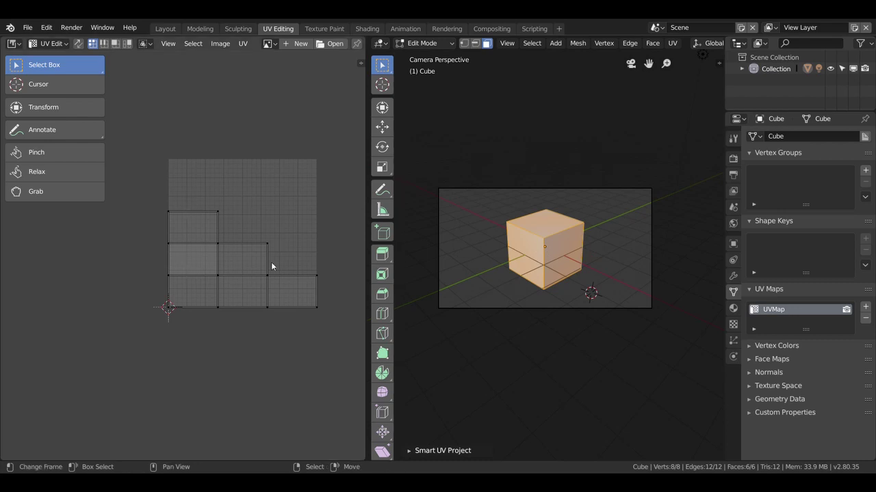
Open the stone sketch image from the Desktop behind the UV islands.
scroll(558, 242, "up", 1)
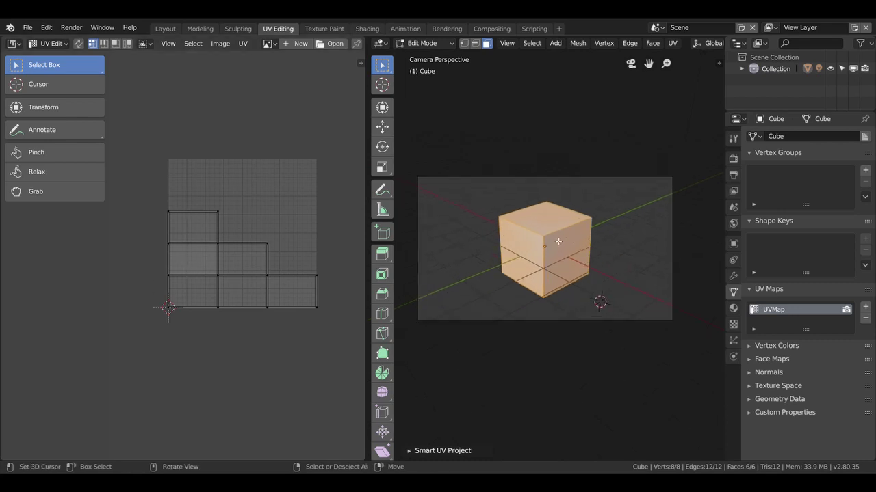
scroll(558, 241, "up", 2)
scroll(558, 242, "up", 2)
scroll(558, 242, "down", 1)
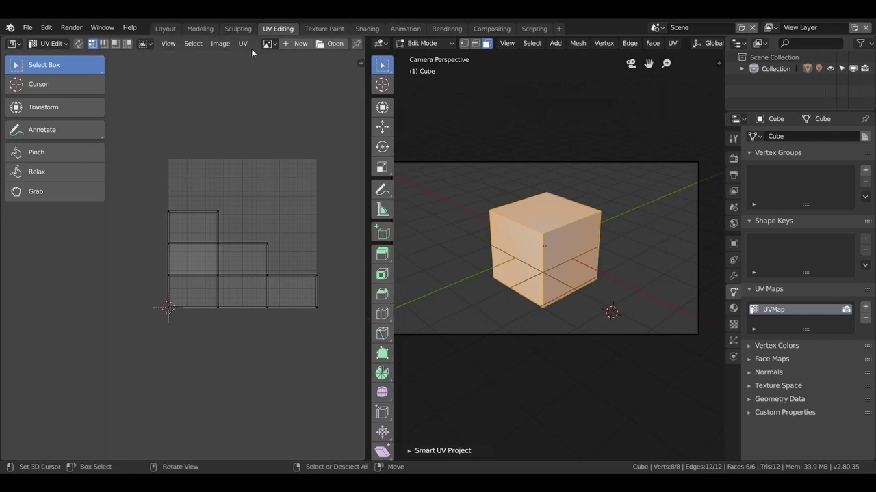
left_click(335, 45)
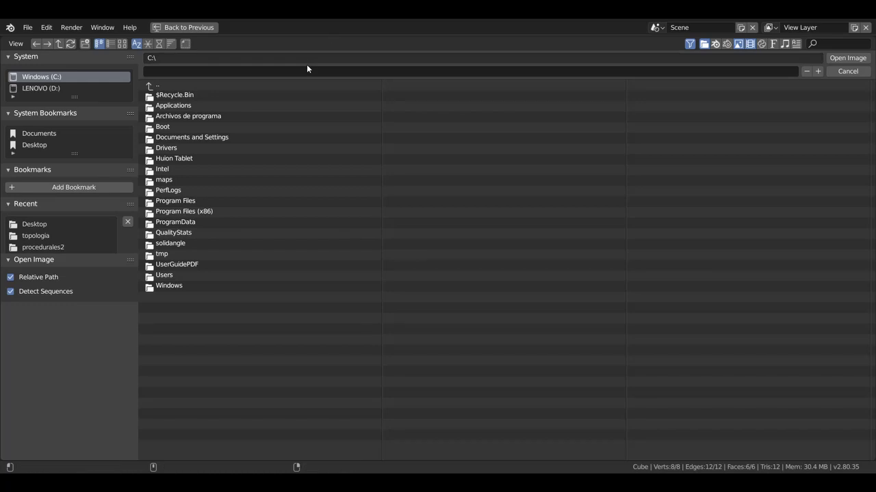
left_click(26, 145)
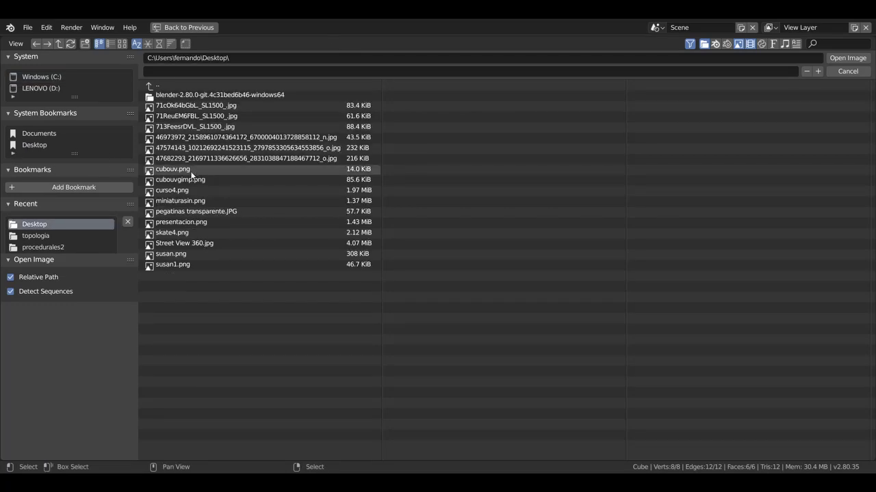
left_click(121, 43)
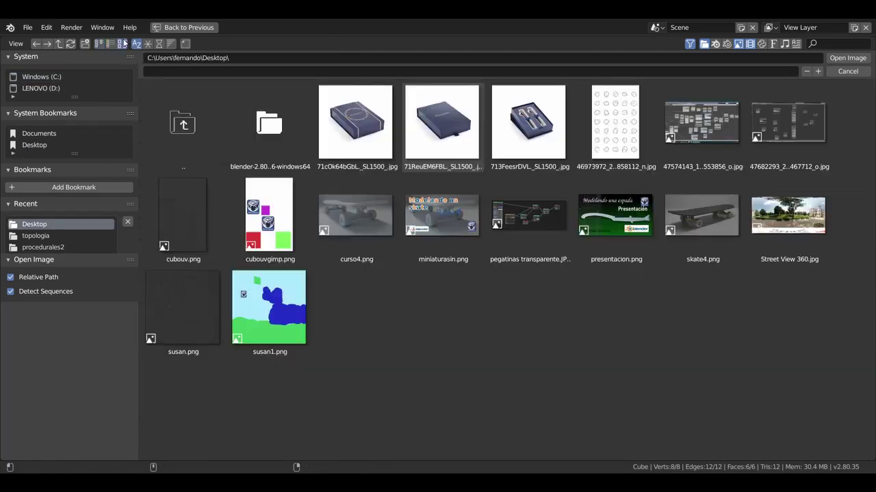
double_click(606, 108)
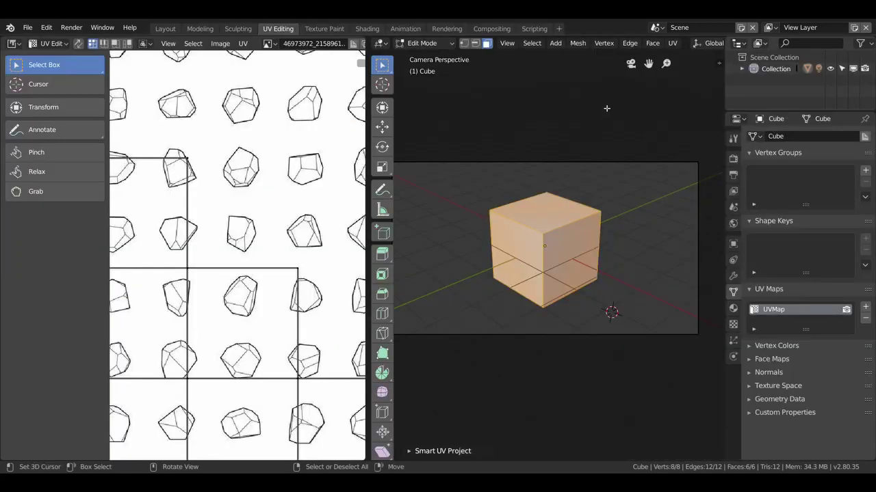
Preview the stone-textured cube in Material Preview shading, then return to Texture Paint.
scroll(182, 254, "down", 4)
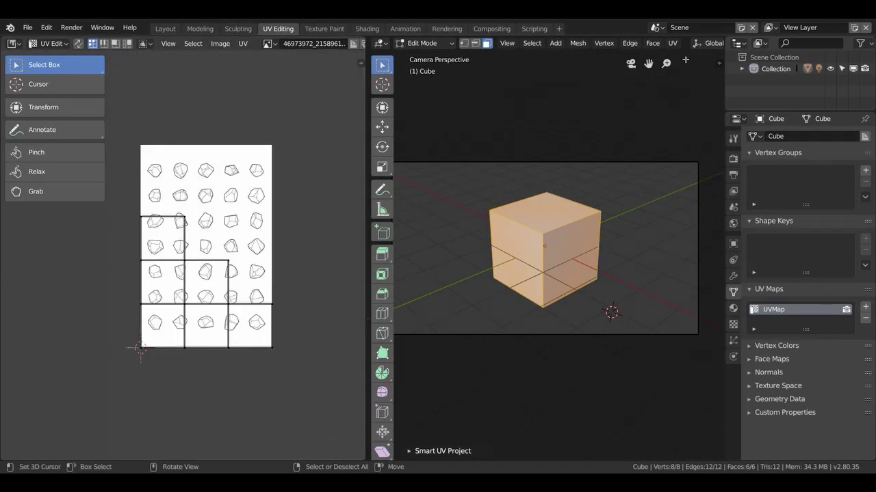
scroll(685, 43, "down", 3)
scroll(685, 43, "down", 3)
scroll(685, 43, "down", 2)
scroll(685, 43, "down", 2)
scroll(684, 43, "down", 2)
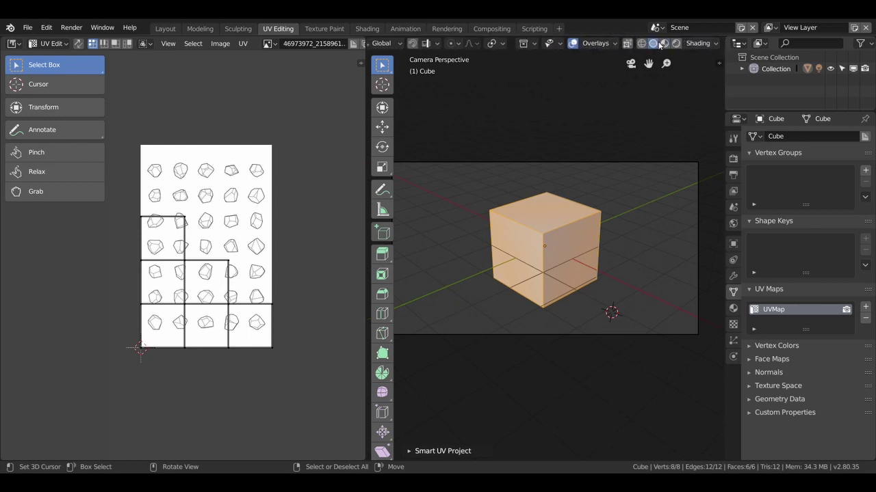
left_click(665, 43)
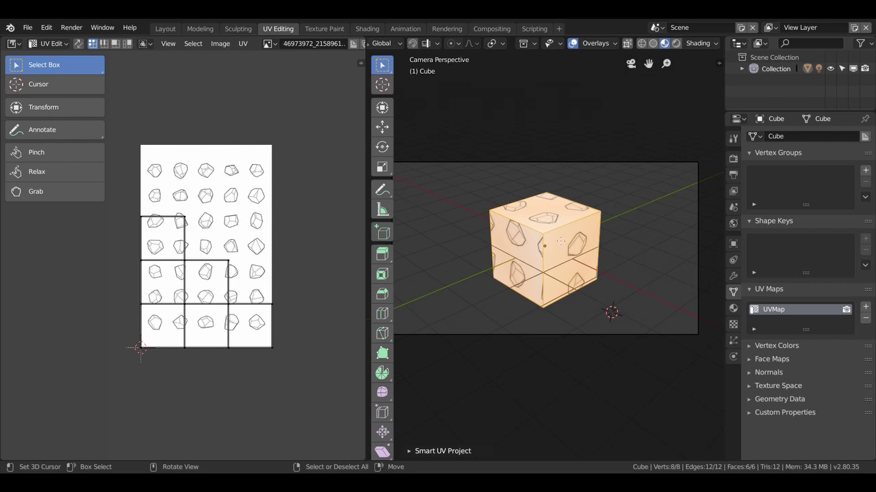
scroll(166, 288, "up", 1)
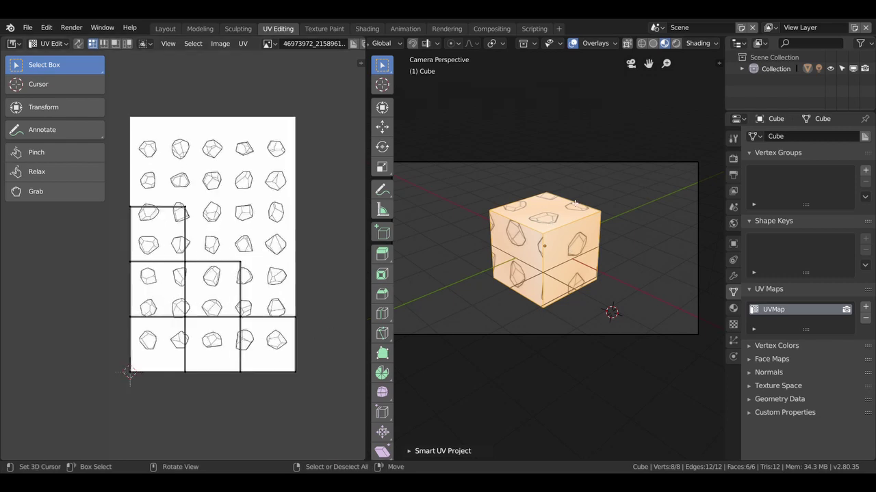
middle_click_drag(541, 243, 514, 244)
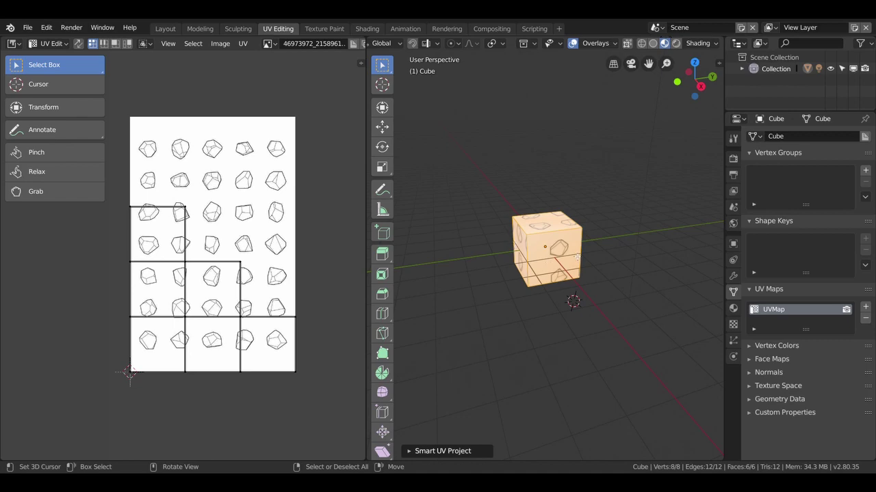
left_click(335, 29)
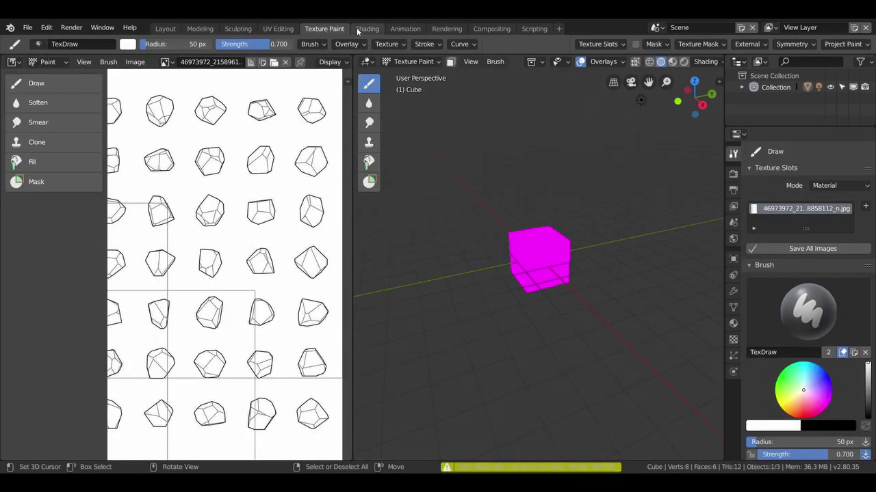
Pass through the Shading workspace and back to UV Editing, with the stone image behind the UV islands.
left_click(367, 28)
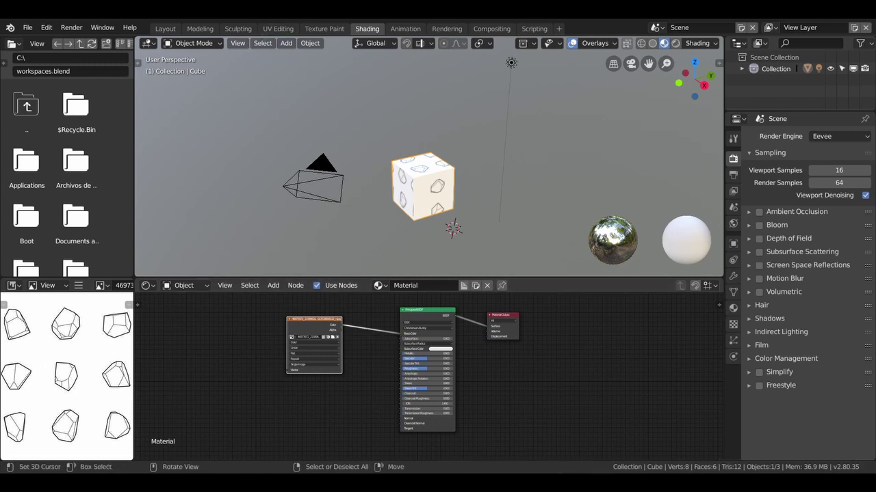
left_click(282, 31)
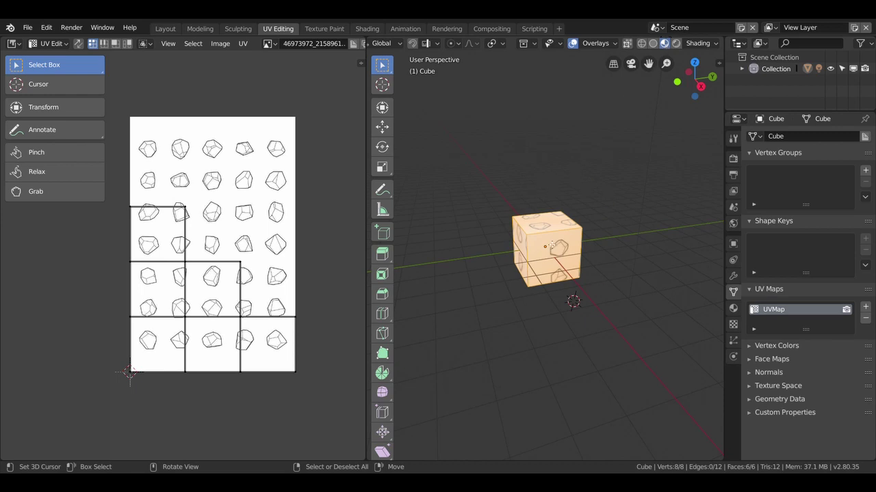
scroll(257, 281, "up", 2)
Rotate the top-left UV face in several passes until it stands upright.
scroll(260, 287, "down", 2)
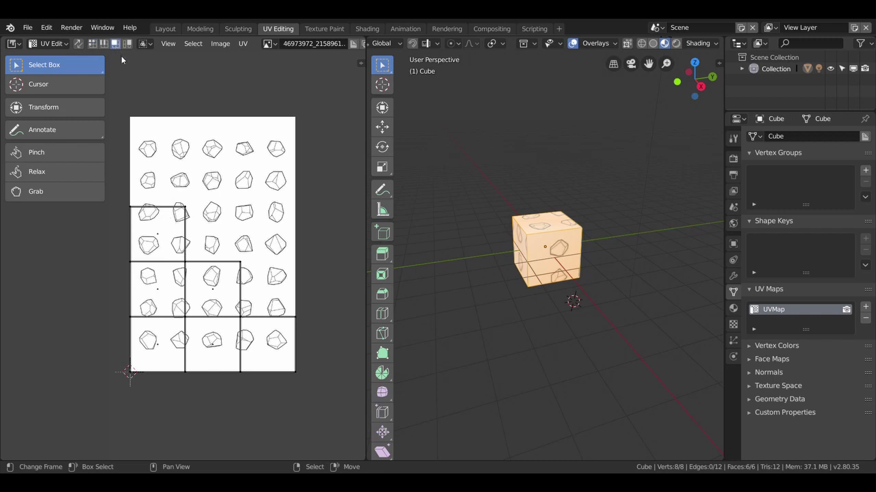
left_click(181, 240)
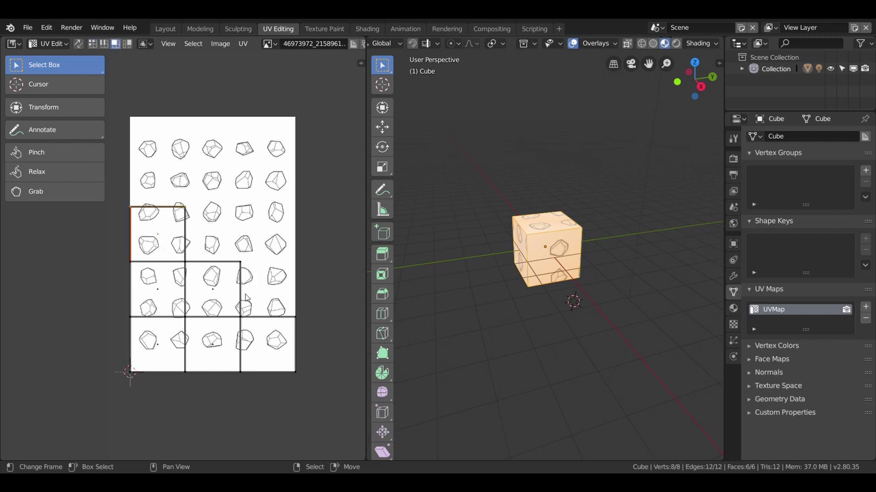
key("r")
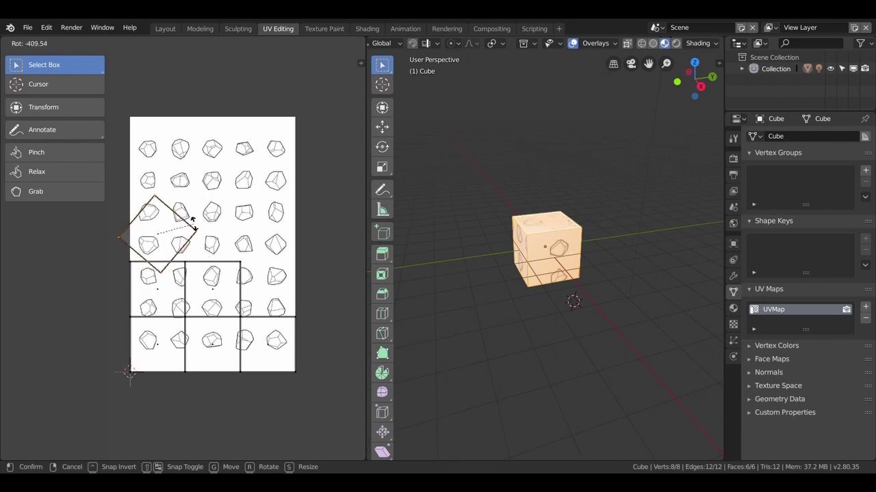
left_click(207, 239)
scroll(548, 236, "up", 5)
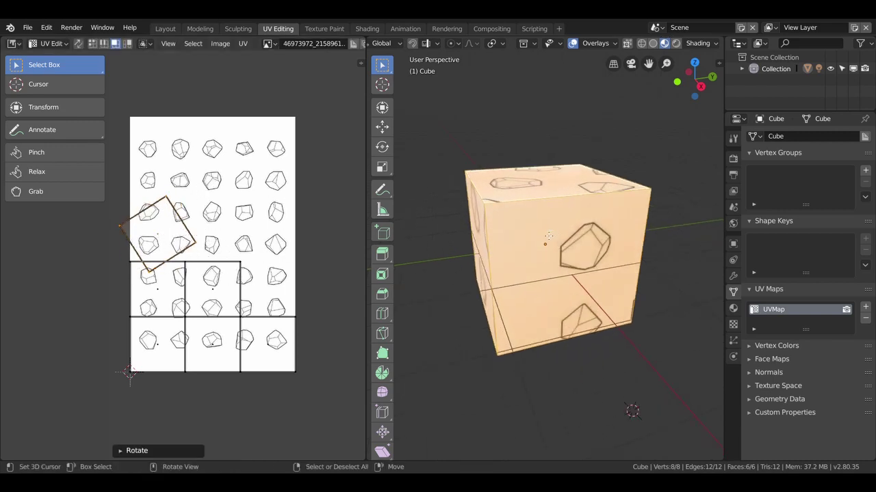
scroll(548, 236, "up", 2)
middle_click_drag(548, 235, 541, 287)
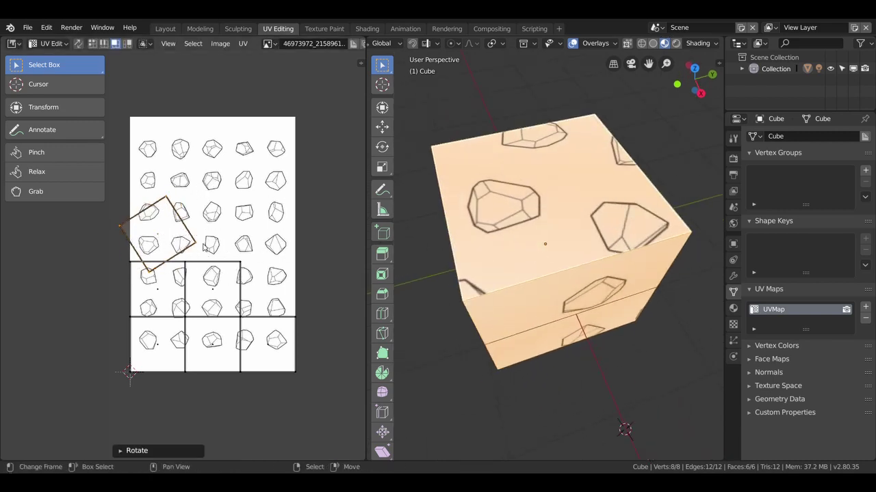
key("r")
left_click(203, 180)
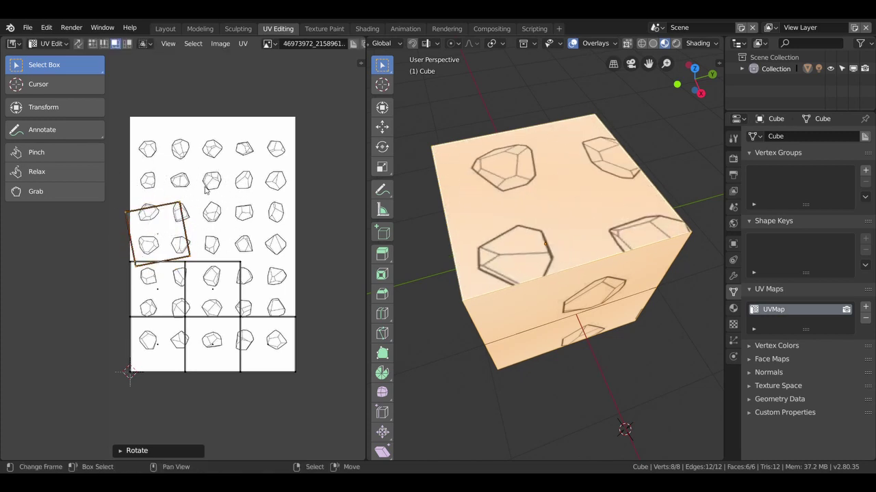
key("r")
left_click(208, 213)
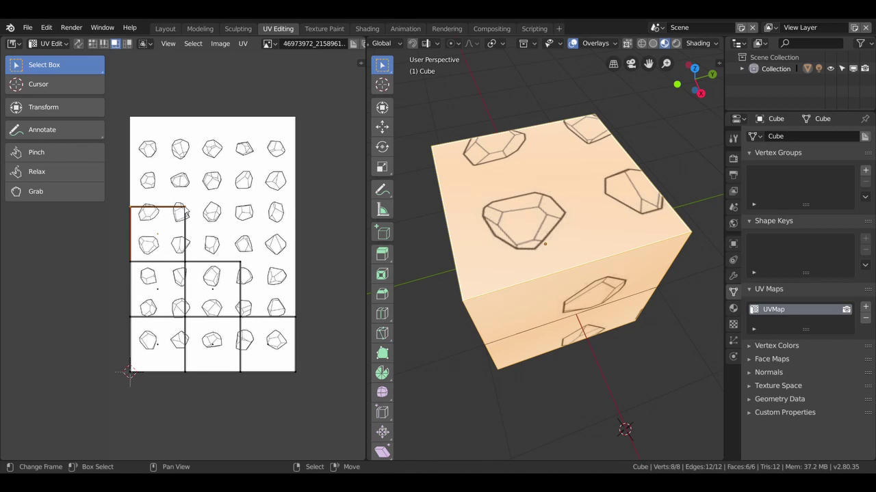
Undo a trial move so the UV face sits in its grid cell, and cancel a vertex move.
key("g")
left_click(208, 196)
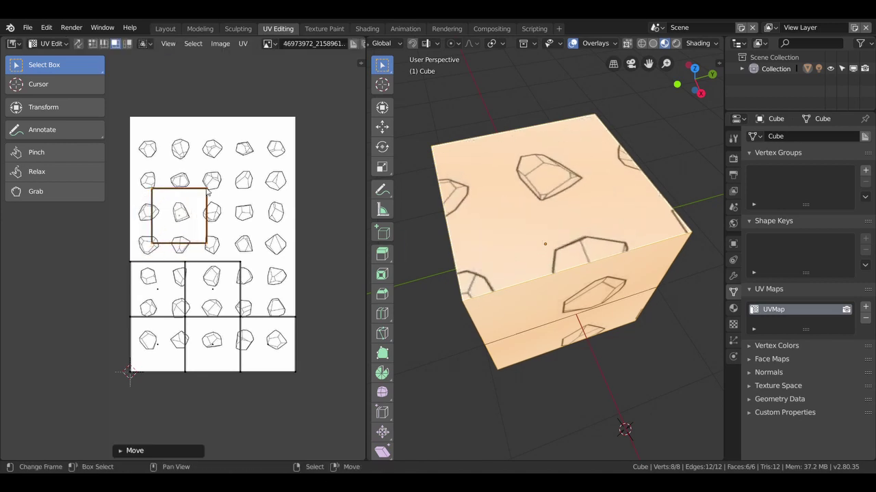
key("ctrl+z")
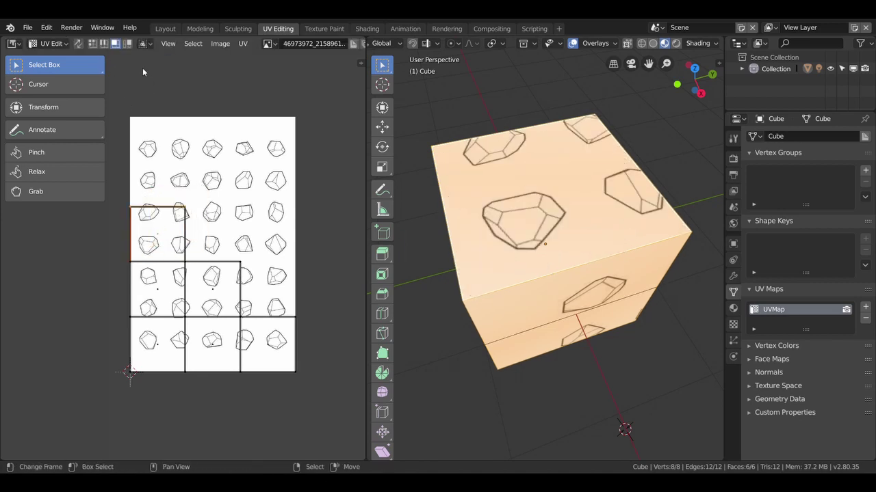
left_click(93, 44)
key("g")
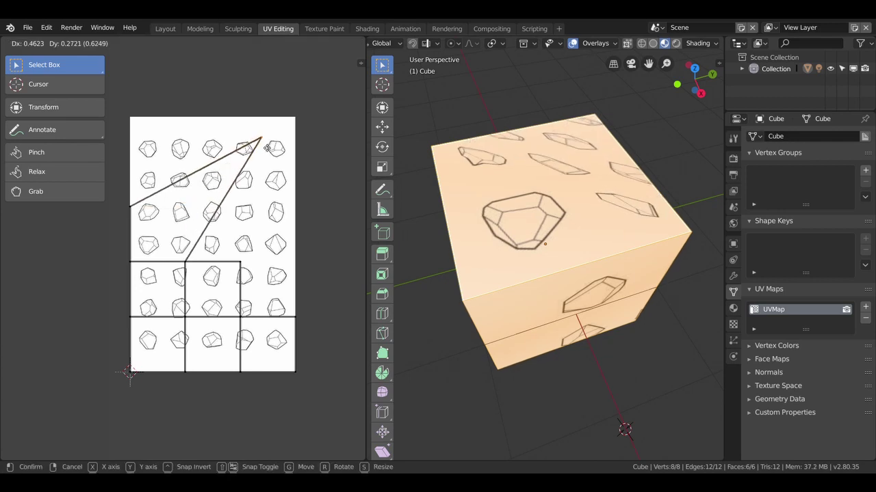
right_click(236, 140)
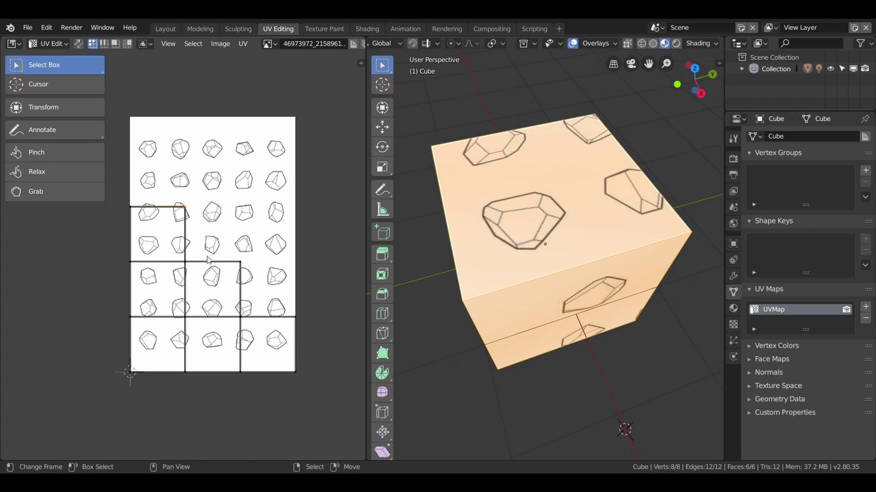
scroll(212, 297, "down", 1)
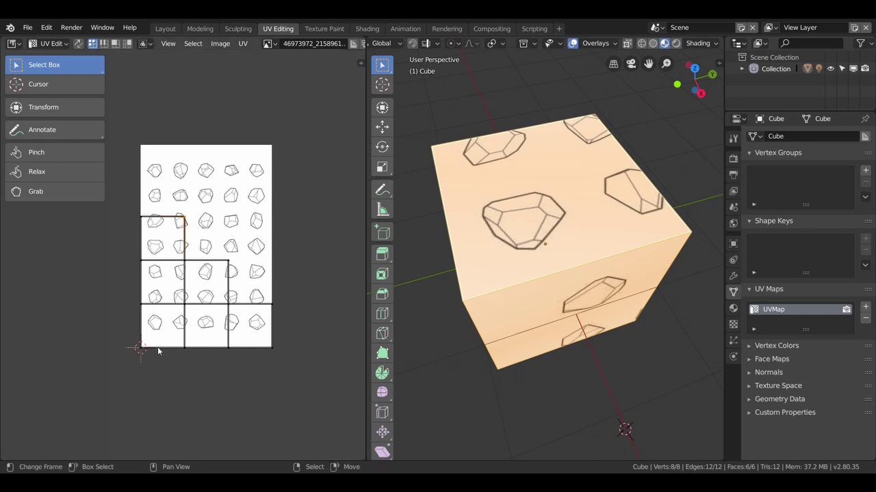
Box-select all UV islands, scale them down and place them in the image's lower left.
left_click(128, 45)
left_click_drag(291, 364, 112, 202)
key("g")
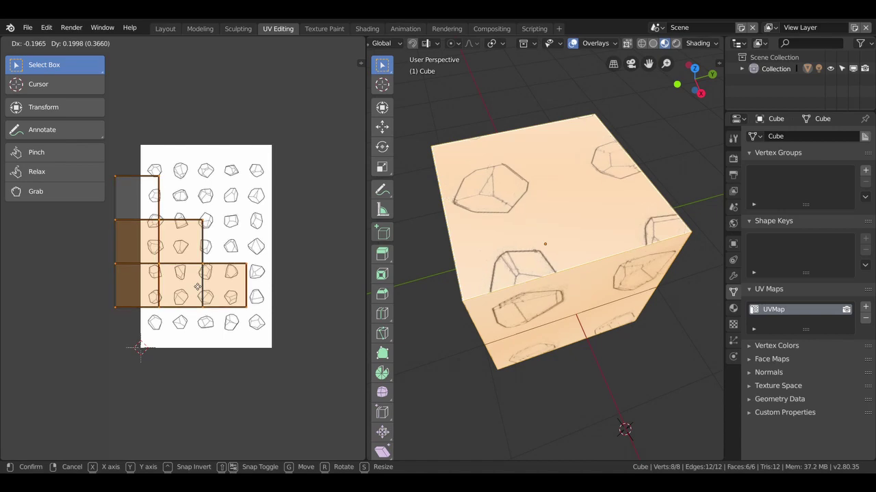
left_click(231, 273)
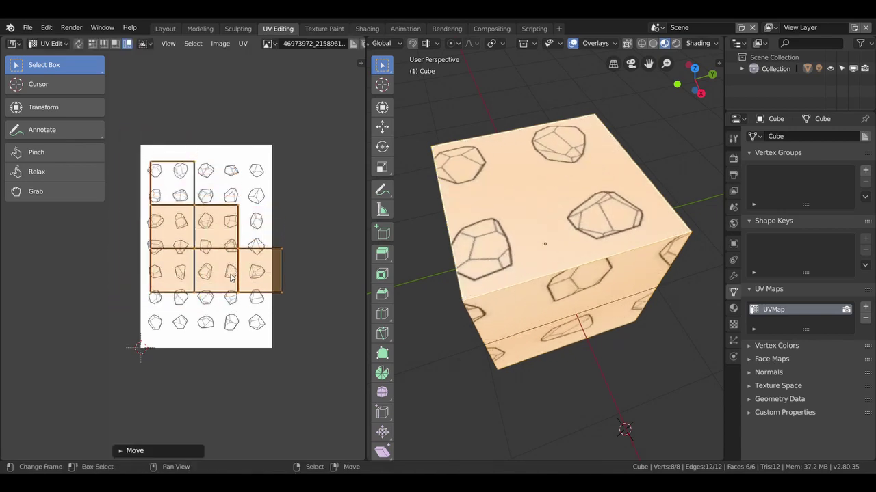
key("s")
left_click(270, 351)
key("g")
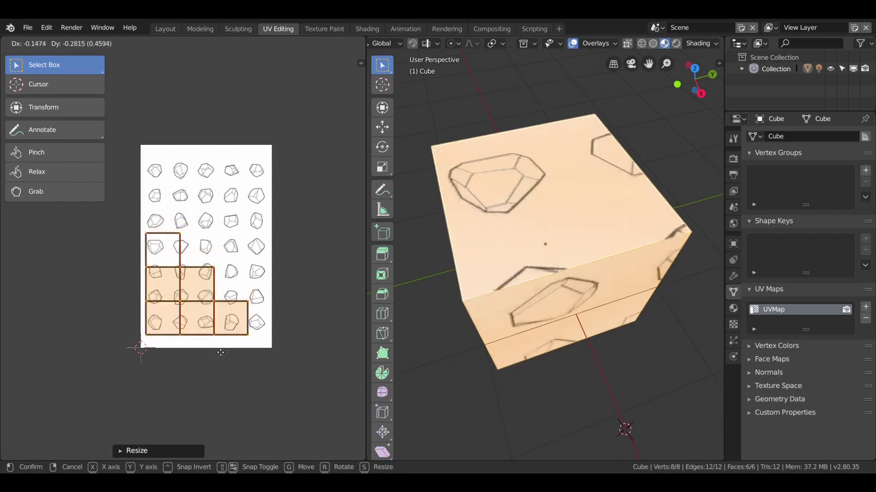
left_click(218, 354)
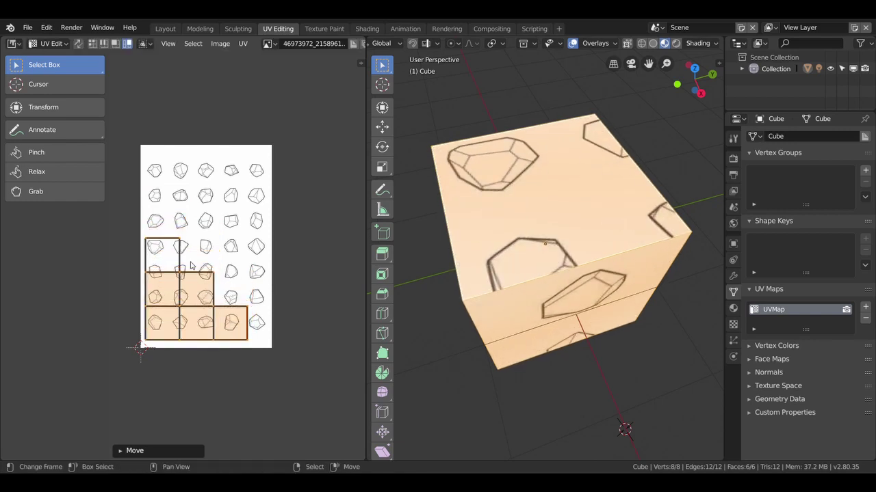
Move the bottom-right UV square over a single rock near the top of the image.
left_click(231, 323)
key("g")
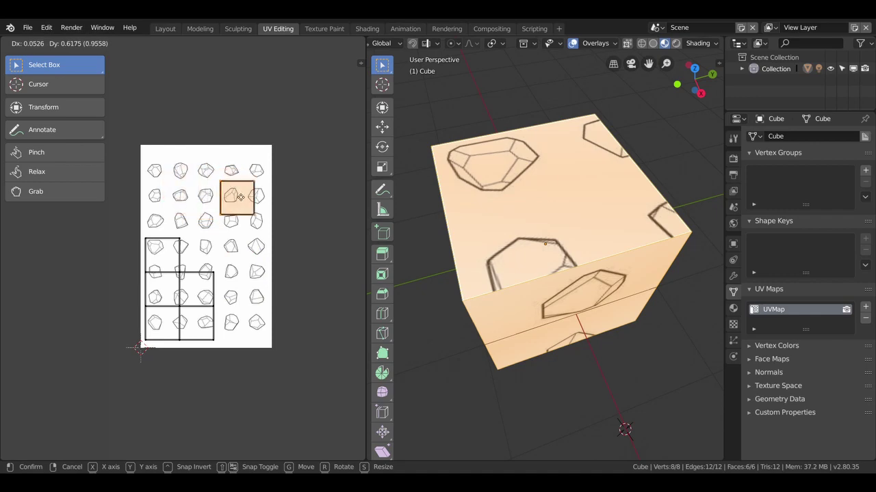
left_click(231, 220)
mouse_move(534, 267)
middle_mouse_down()
mouse_move(589, 268)
mouse_move(479, 263)
middle_mouse_up()
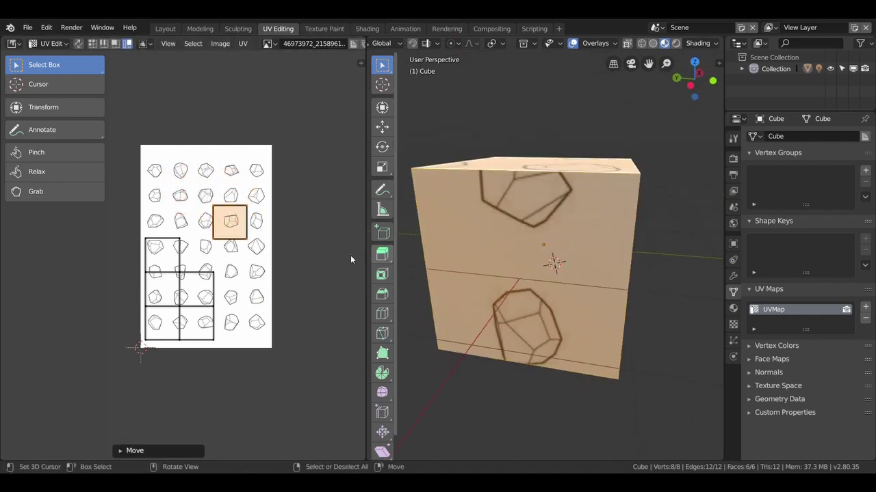
key("g")
left_click(342, 234)
middle_click_drag(543, 296, 520, 274)
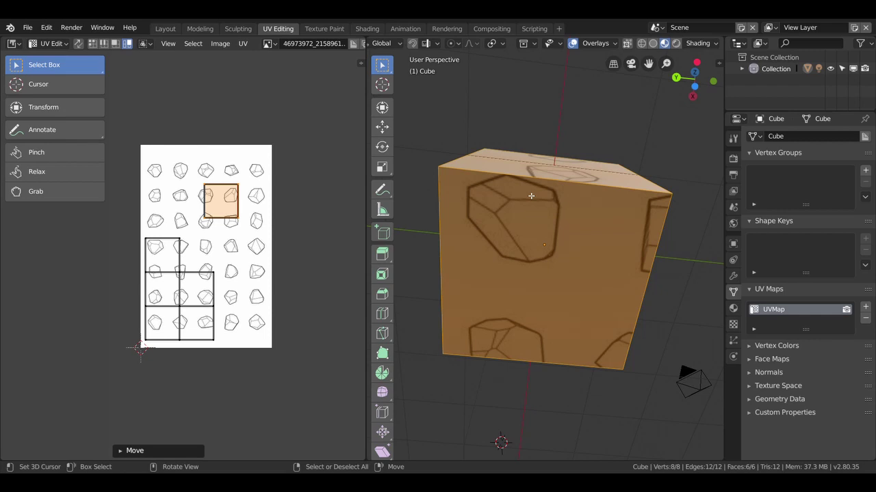
key("g")
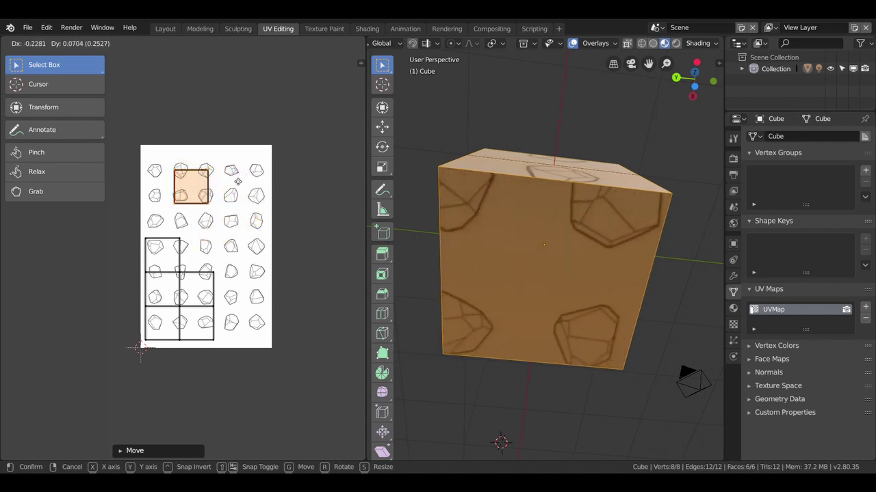
left_click(278, 165)
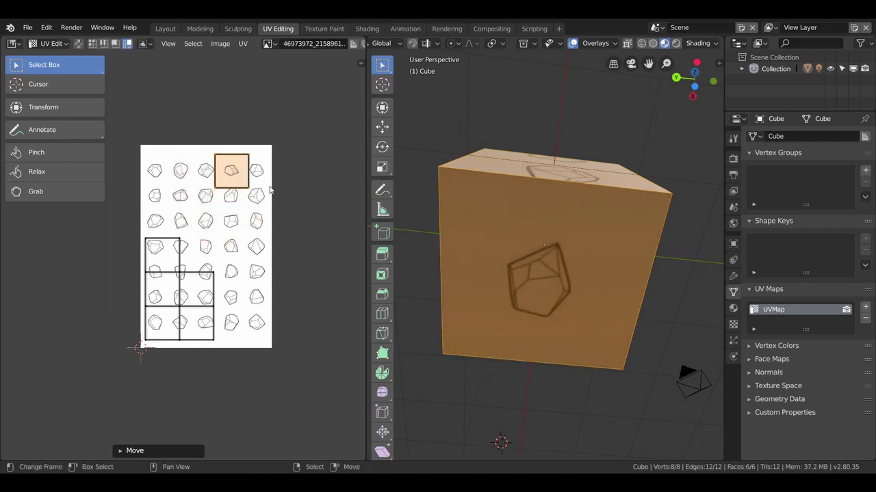
scroll(641, 293, "down", 3)
mouse_move(597, 286)
middle_mouse_down()
mouse_move(561, 351)
mouse_move(504, 367)
mouse_move(518, 316)
middle_mouse_up()
left_click(555, 267)
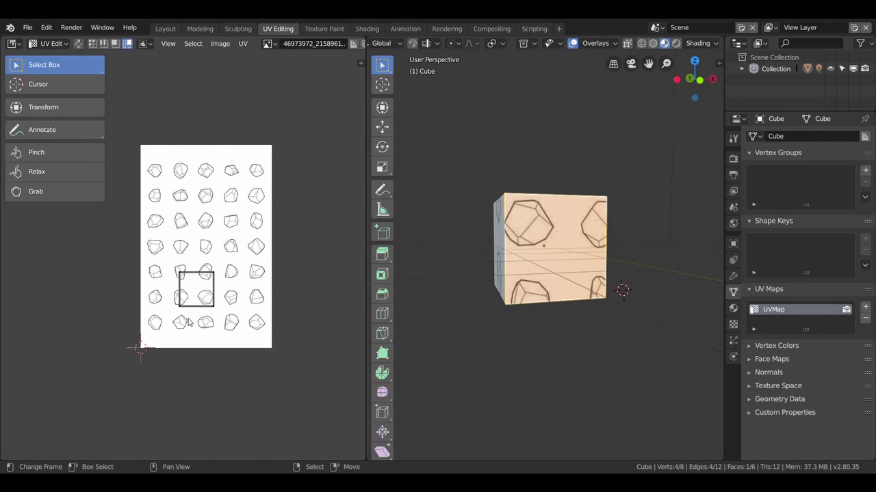
mouse_move(446, 251)
middle_mouse_down()
mouse_move(487, 269)
mouse_move(445, 265)
mouse_move(478, 308)
mouse_move(507, 274)
middle_mouse_up()
left_click(487, 268)
left_click(547, 205)
left_click(549, 253)
left_click(506, 267)
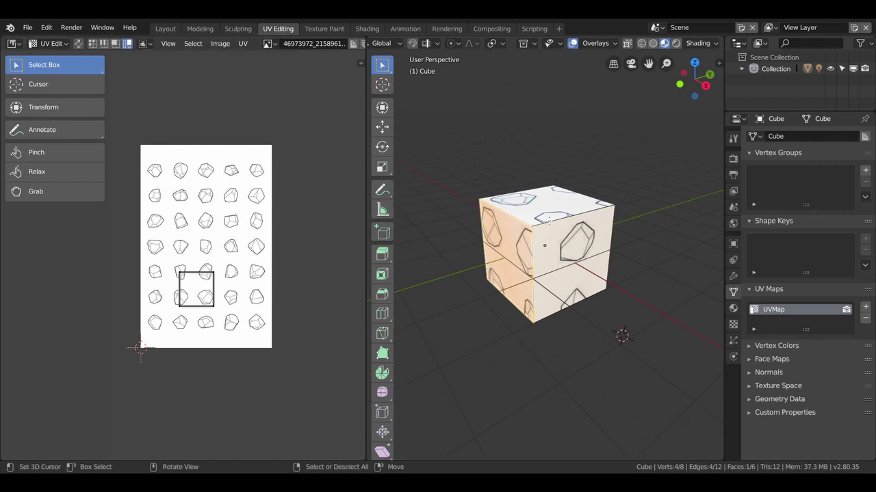
key("a")
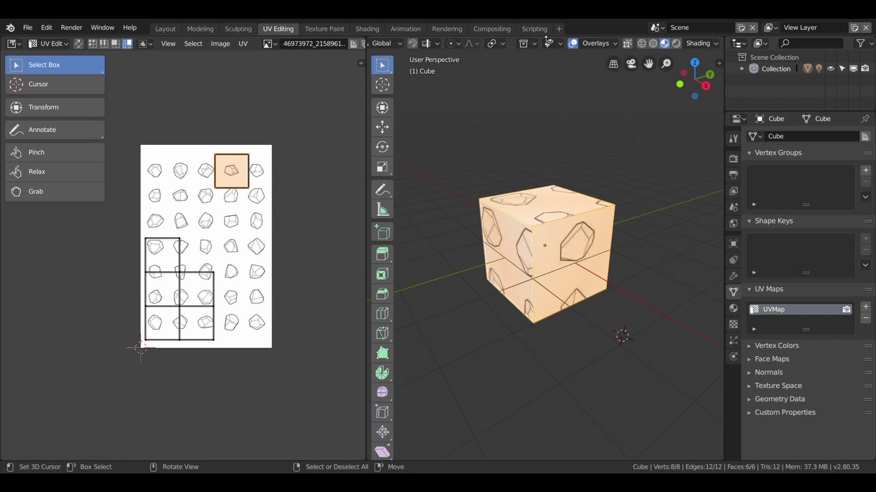
scroll(541, 110, "down", 5)
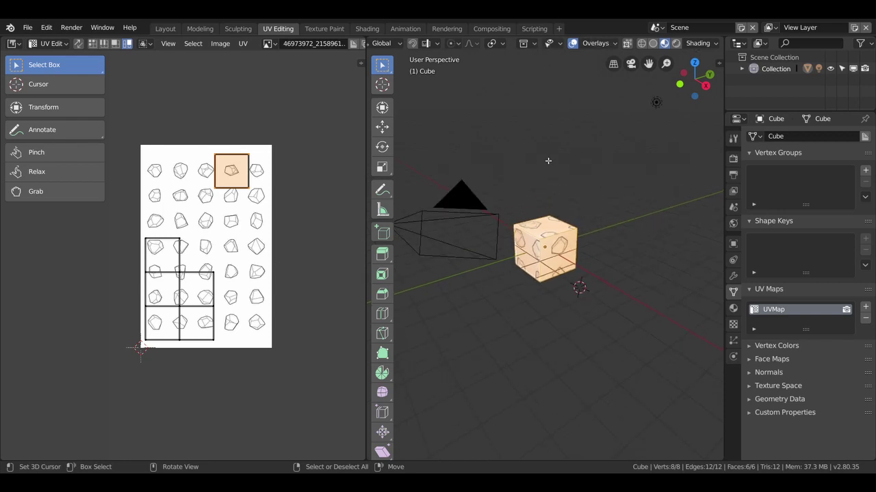
scroll(549, 225, "up", 2)
scroll(575, 137, "up", 4)
scroll(630, 49, "up", 2)
scroll(629, 49, "up", 3)
scroll(629, 48, "up", 2)
scroll(629, 49, "up", 3)
scroll(629, 49, "up", 2)
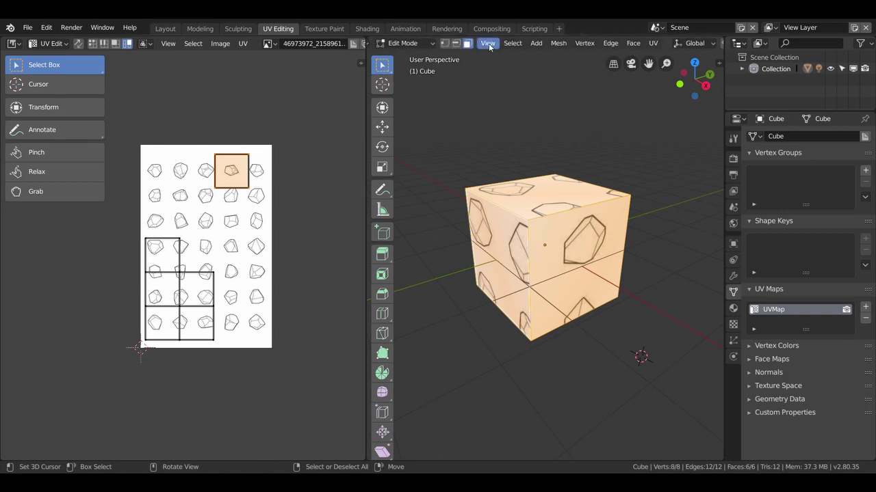
Mark seams on three top edges of the cube.
left_click(568, 220)
left_click(506, 213, "shift")
left_click(532, 266, "shift")
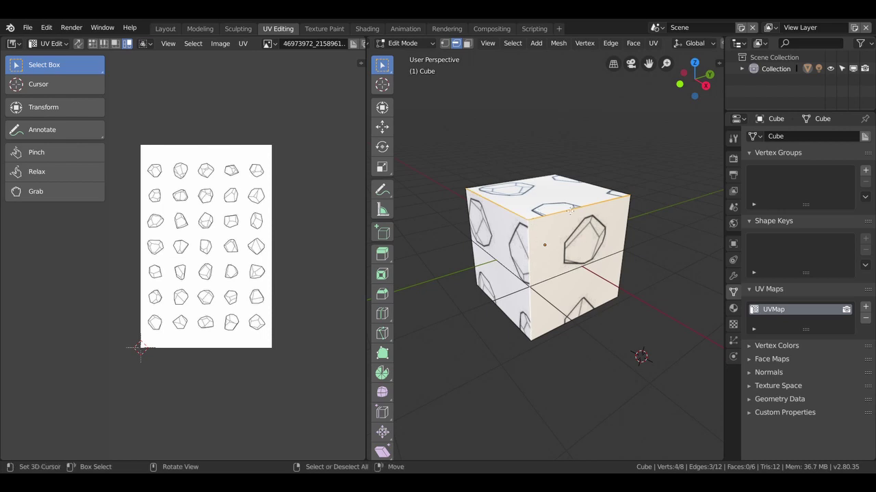
key("u")
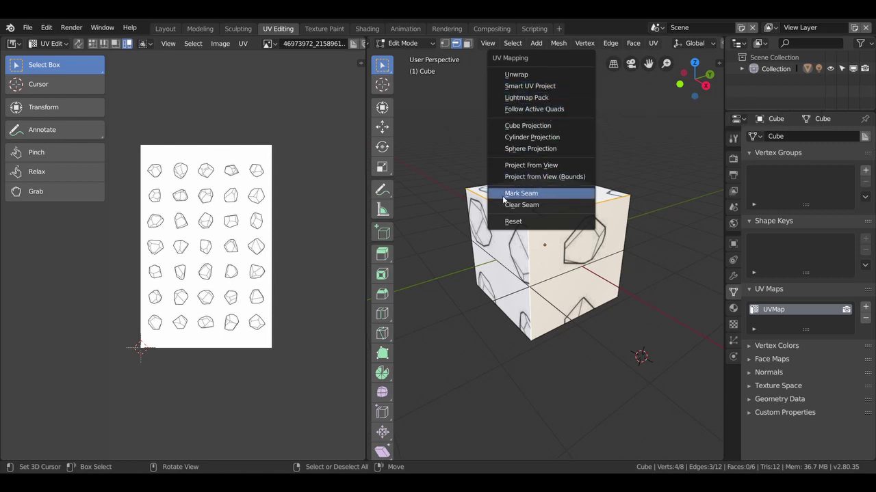
left_click(528, 195)
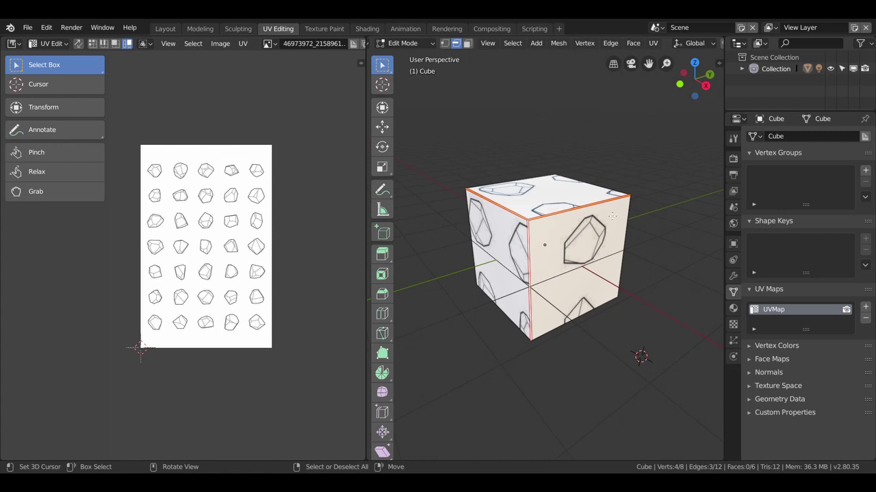
Select the whole cube, delete the old UV map and unwrap along the seams.
key("a")
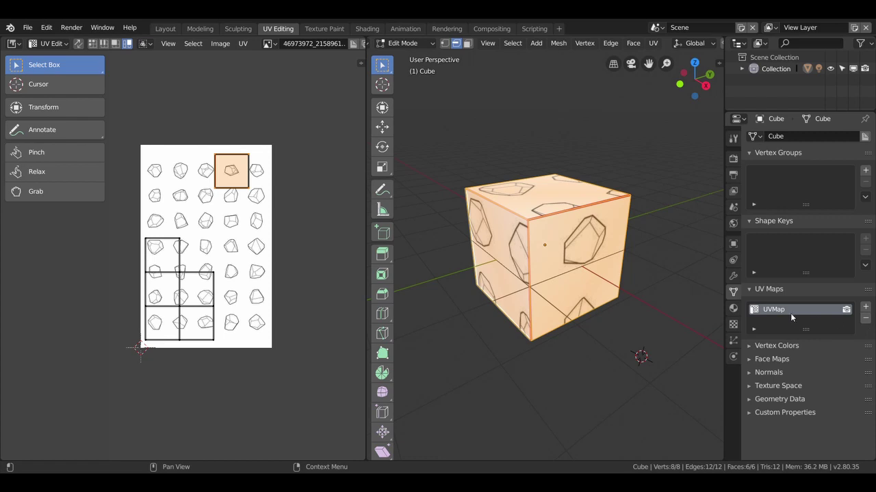
left_click(865, 319)
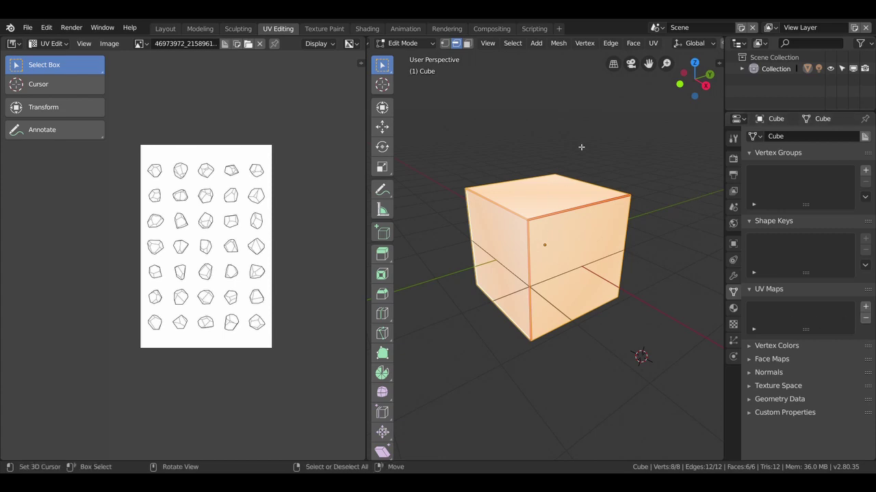
key("u")
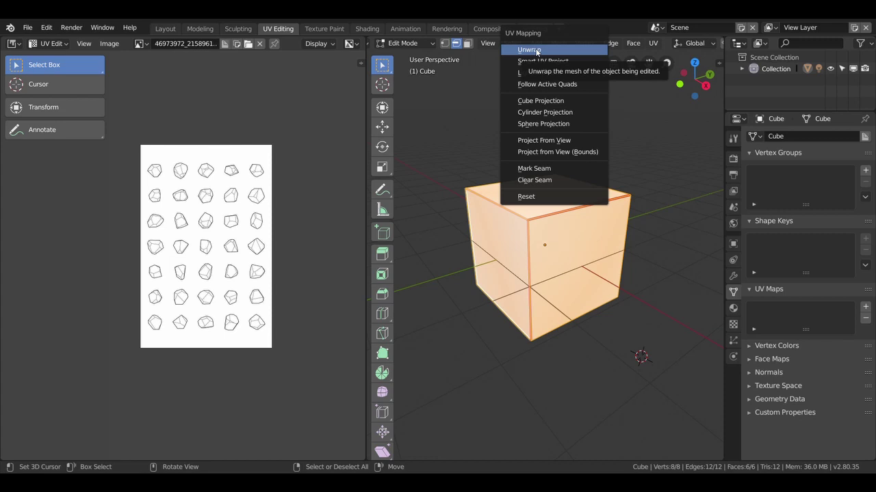
left_click(537, 51)
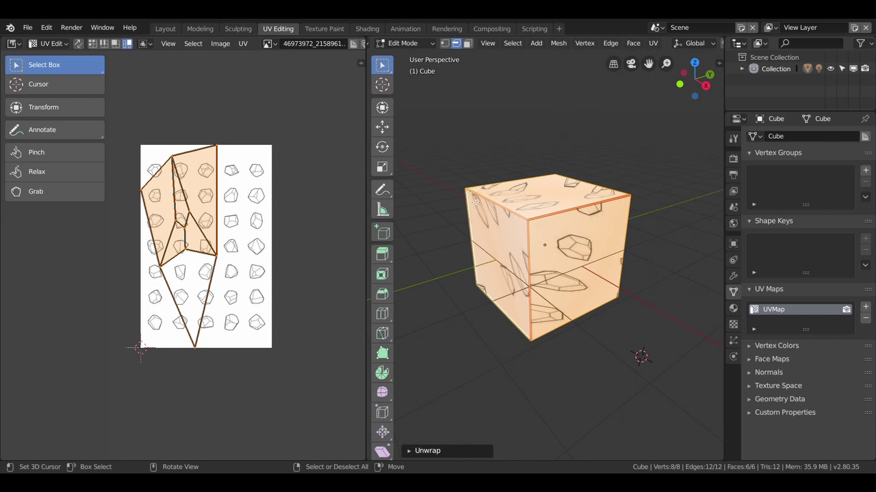
Orbit and zoom around the textured cube to inspect it from several angles.
middle_click_drag(227, 237, 235, 201)
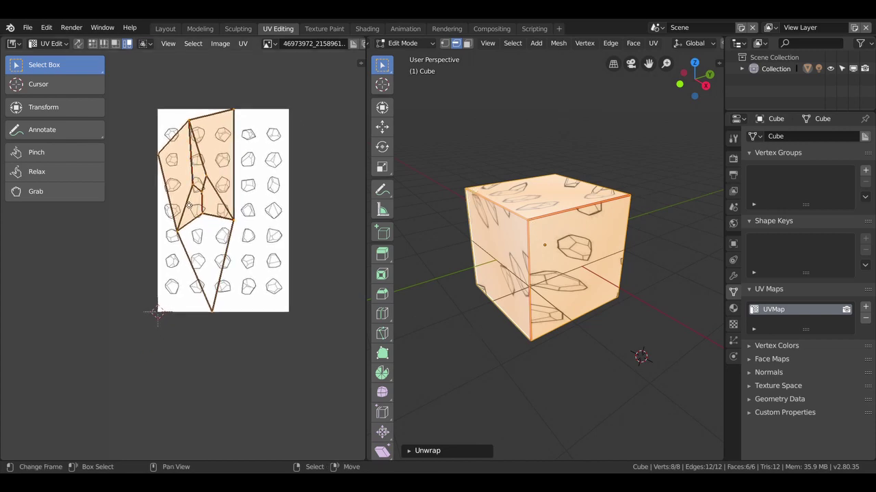
middle_click_drag(561, 236, 560, 231)
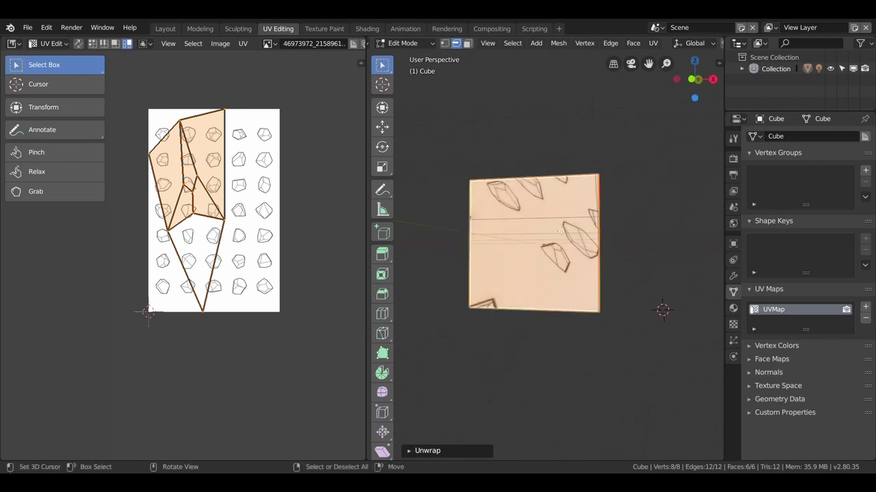
mouse_move(550, 252)
middle_mouse_down()
mouse_move(459, 258)
mouse_move(553, 214)
middle_mouse_up()
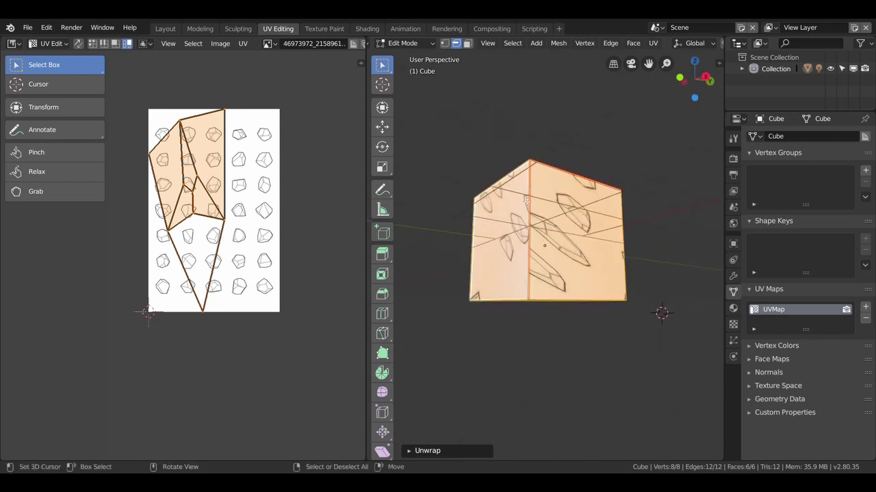
mouse_move(527, 247)
middle_mouse_down()
mouse_move(416, 258)
mouse_move(402, 220)
middle_mouse_up()
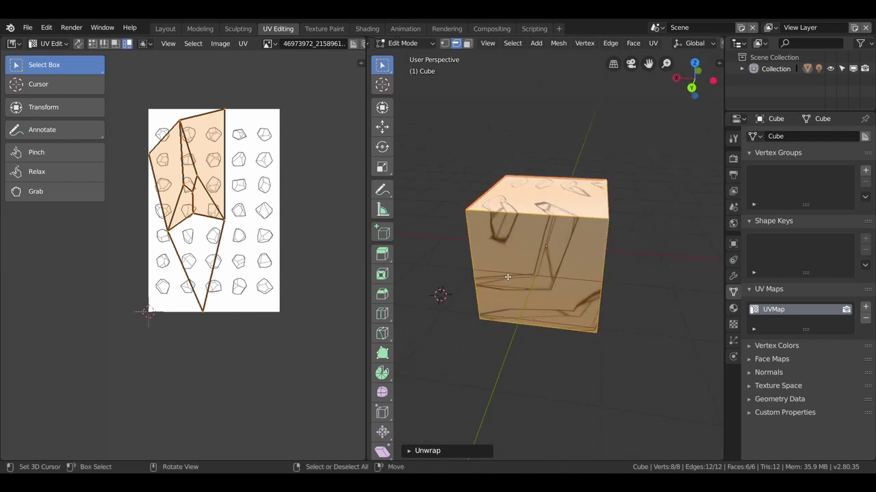
mouse_move(579, 253)
middle_mouse_down()
mouse_move(454, 180)
mouse_move(538, 240)
middle_mouse_up()
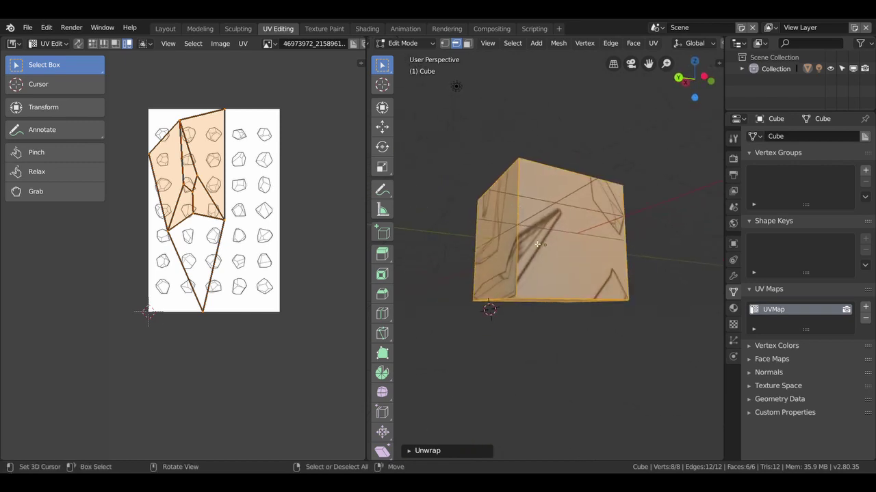
scroll(557, 244, "up", 3)
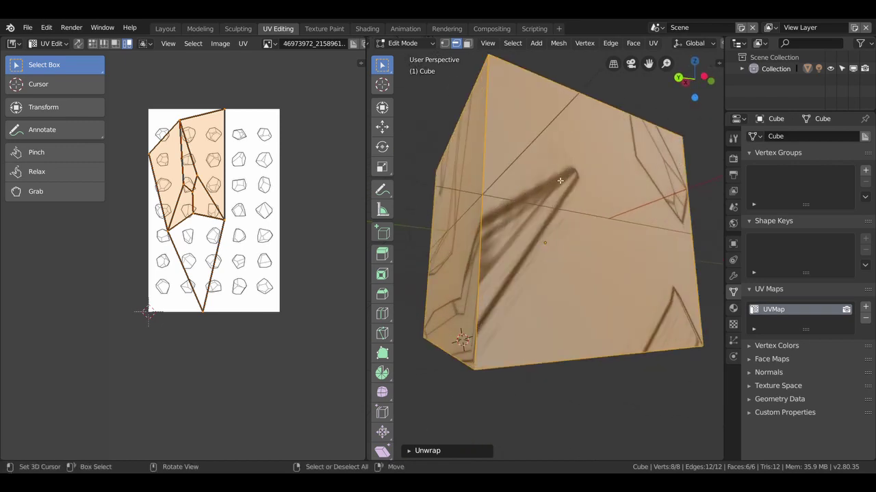
scroll(561, 224, "down", 2)
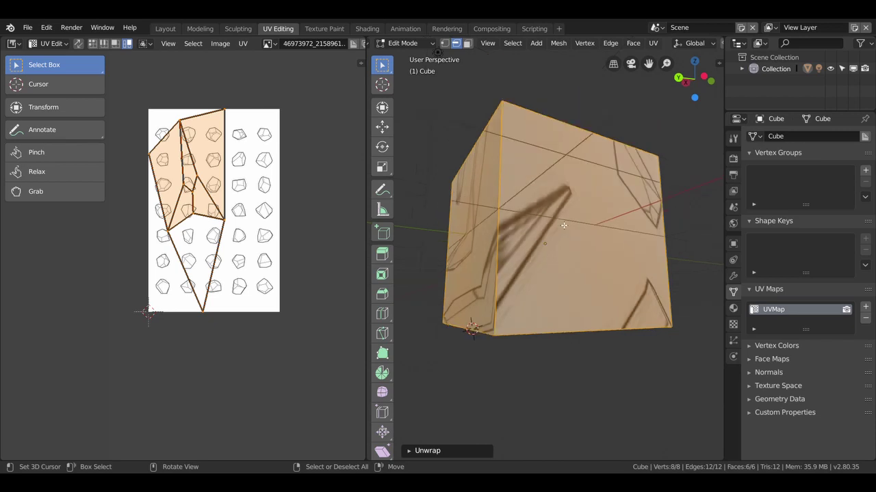
scroll(561, 224, "down", 2)
middle_click_drag(199, 182, 217, 189)
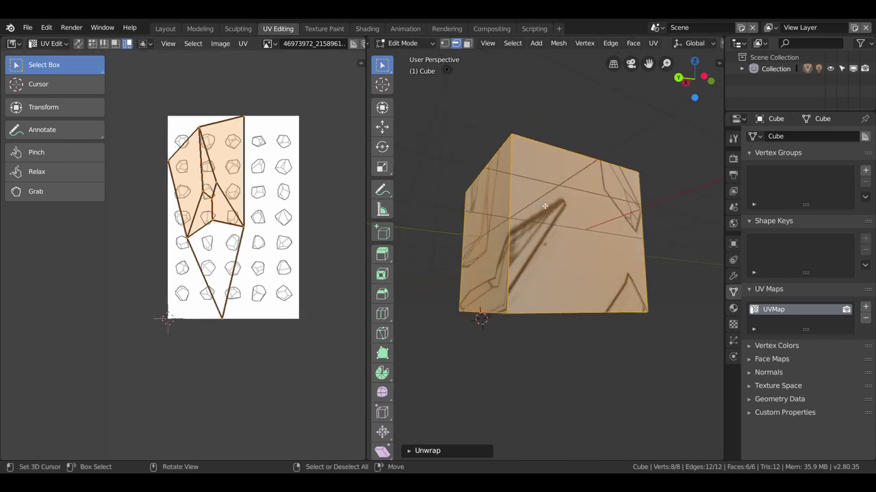
scroll(561, 246, "down", 2)
mouse_move(561, 253)
middle_mouse_down()
mouse_move(571, 262)
mouse_move(578, 251)
middle_mouse_up()
scroll(578, 252, "up", 2)
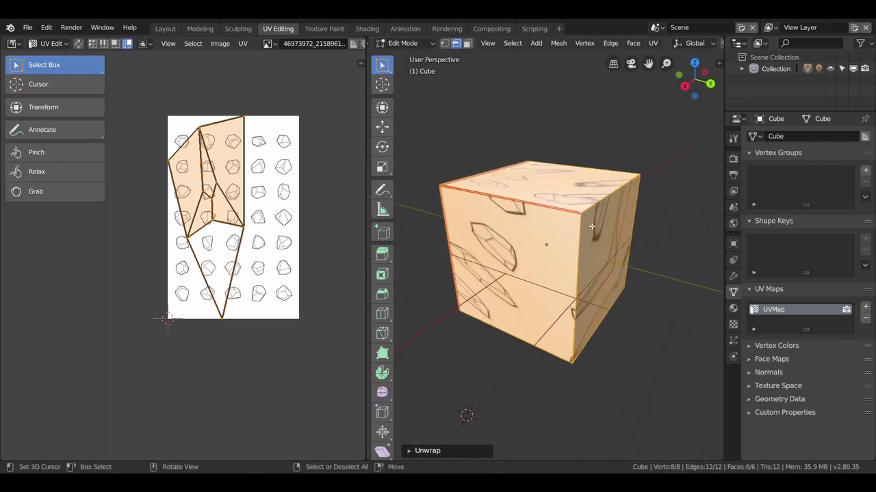
middle_click_drag(592, 227, 556, 236)
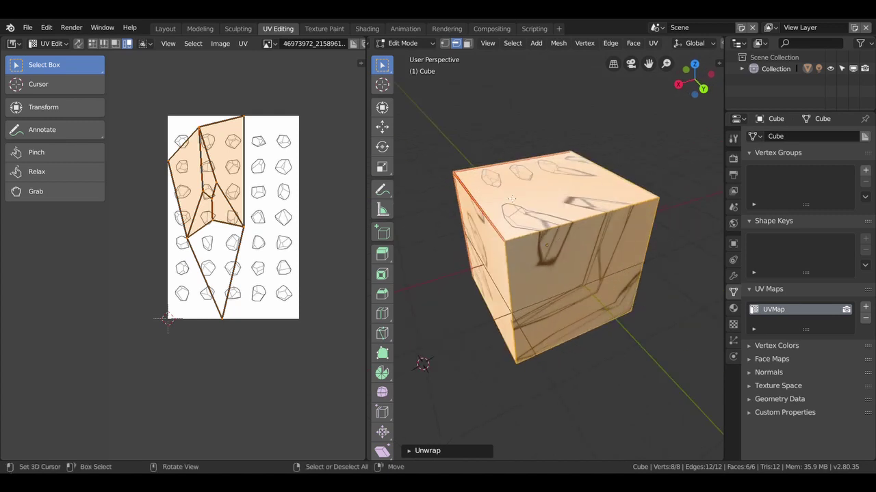
Clear the cube's old seams and mark seams around two selected faces.
key("u")
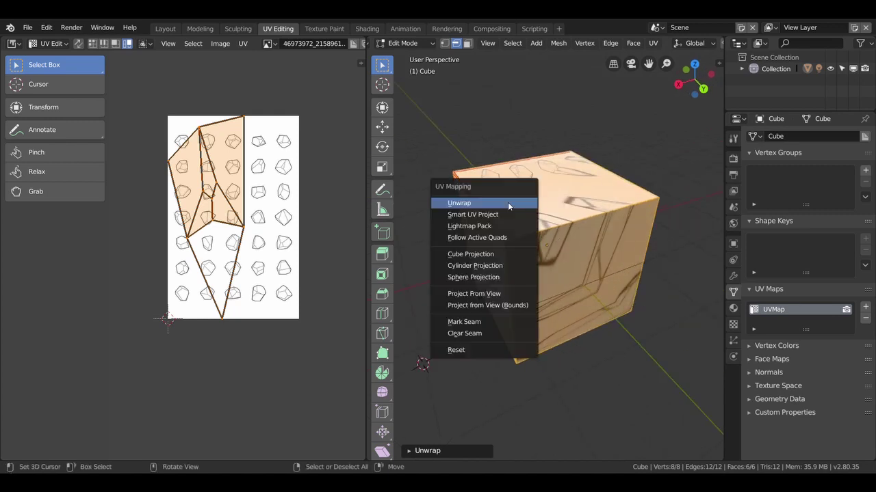
left_click(462, 334)
mouse_move(521, 255)
middle_mouse_down()
mouse_move(539, 214)
mouse_move(561, 253)
mouse_move(574, 251)
middle_mouse_up()
left_click(520, 243)
left_click(468, 43)
left_click(520, 226)
left_click(571, 255, "shift")
key("u")
left_click(537, 240)
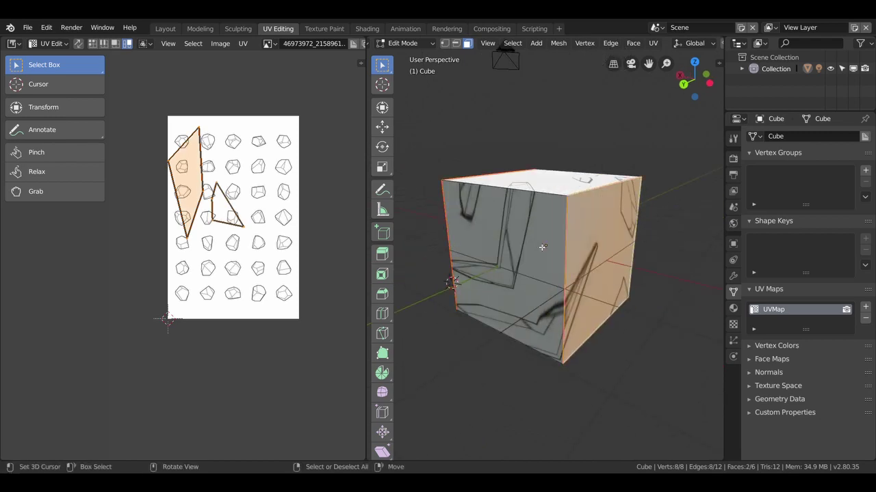
Mark a seam around the cube's front face as well.
middle_click_drag(540, 253, 446, 162)
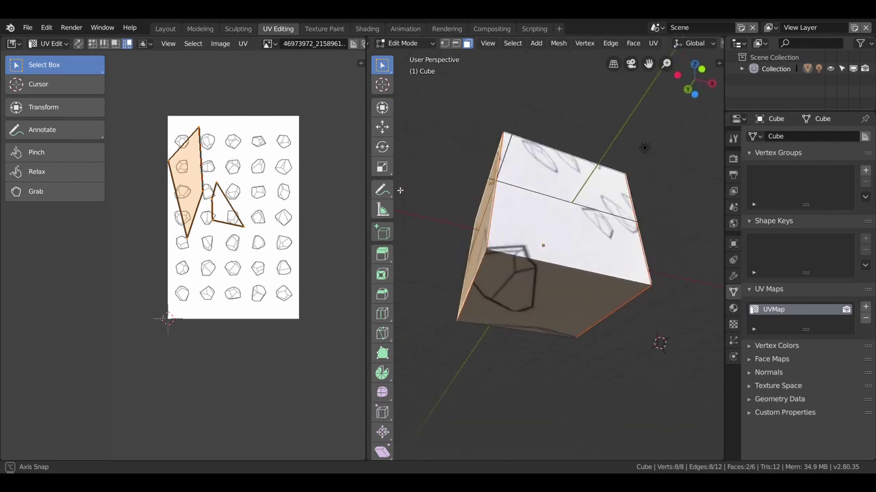
middle_click_drag(446, 161, 397, 209)
left_click(532, 209)
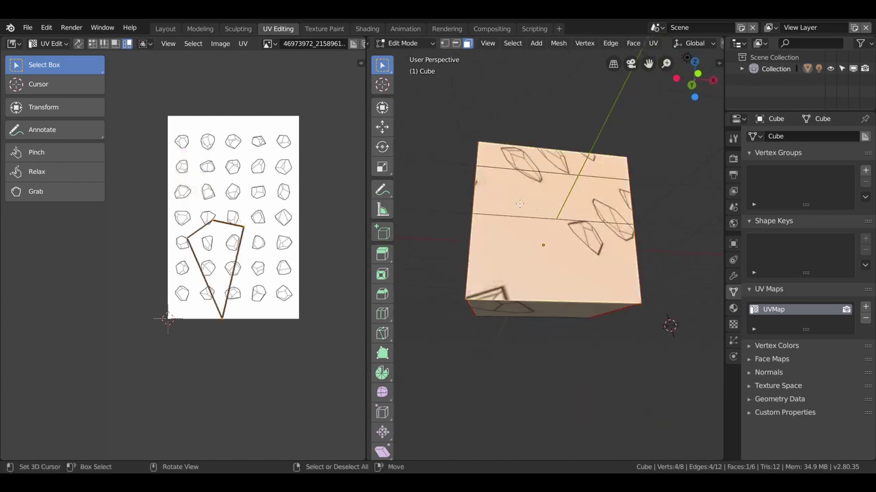
key("u")
left_click(515, 199)
scroll(544, 224, "down", 3)
middle_click_drag(544, 224, 580, 274)
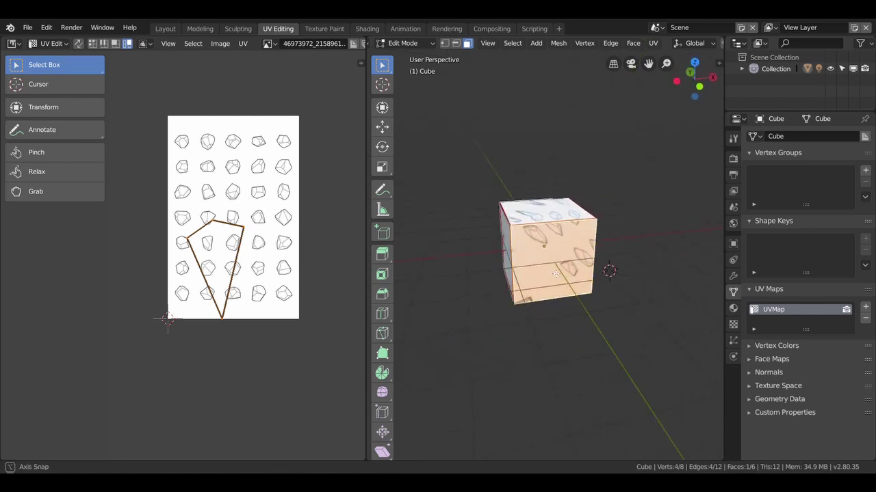
key("u")
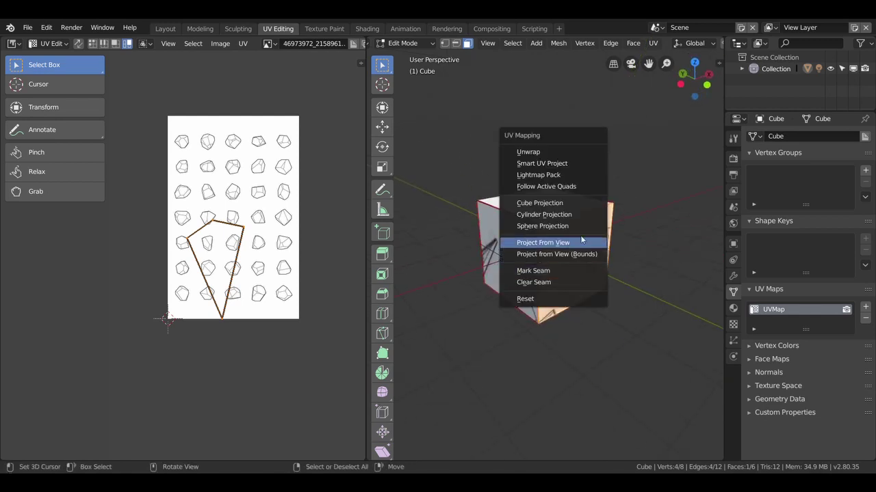
Select all faces and unwrap the cube along its new seams, then orbit to check it.
key("a")
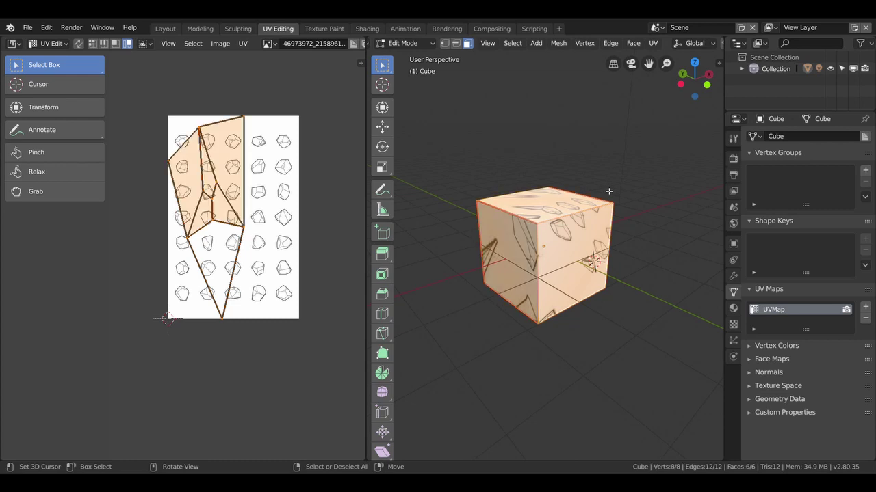
key("u")
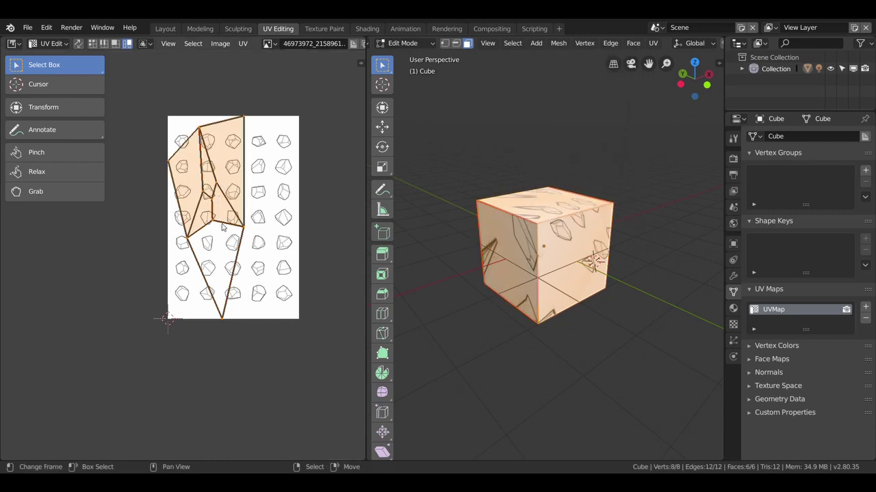
key("u")
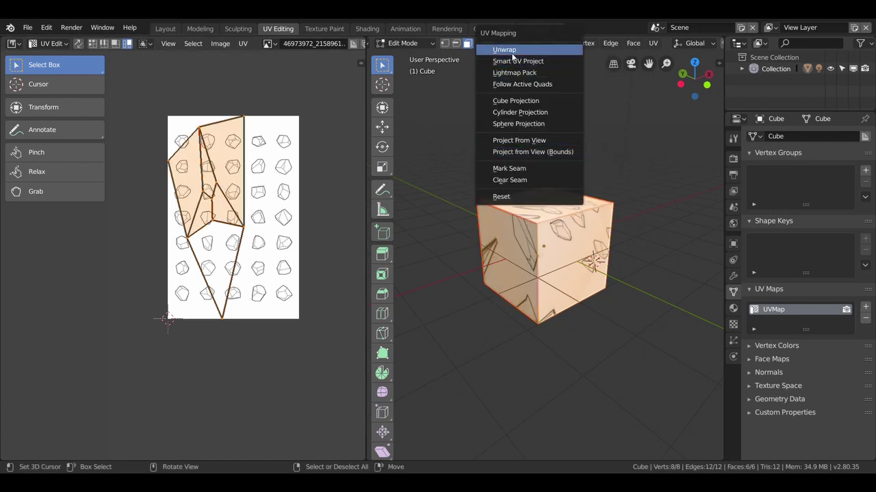
left_click(513, 56)
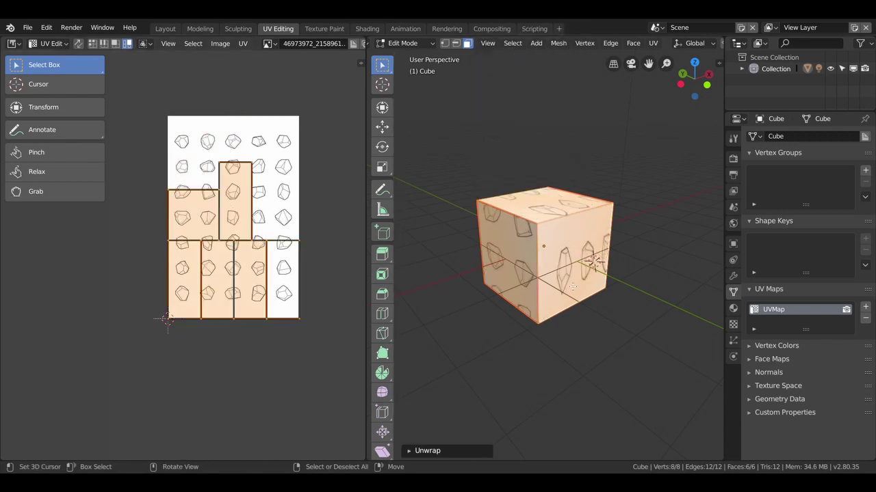
mouse_move(595, 286)
middle_mouse_down()
mouse_move(412, 259)
mouse_move(467, 250)
mouse_move(668, 312)
mouse_move(387, 315)
mouse_move(411, 299)
mouse_move(422, 250)
mouse_move(445, 354)
mouse_move(437, 328)
middle_mouse_up()
middle_click_drag(565, 258, 510, 317)
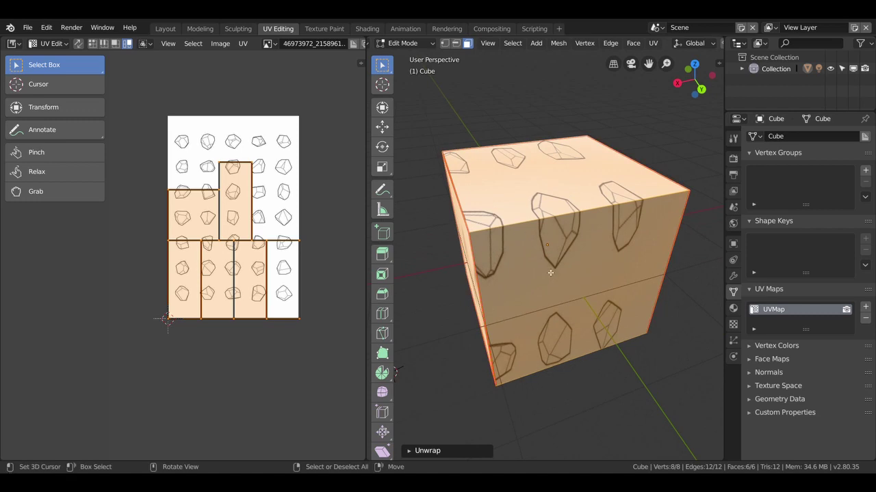
Select the cube's top and front faces and start moving only the front face's UV island.
middle_click_drag(564, 265, 619, 270)
mouse_move(519, 299)
middle_mouse_down()
mouse_move(606, 260)
mouse_move(614, 284)
middle_mouse_up()
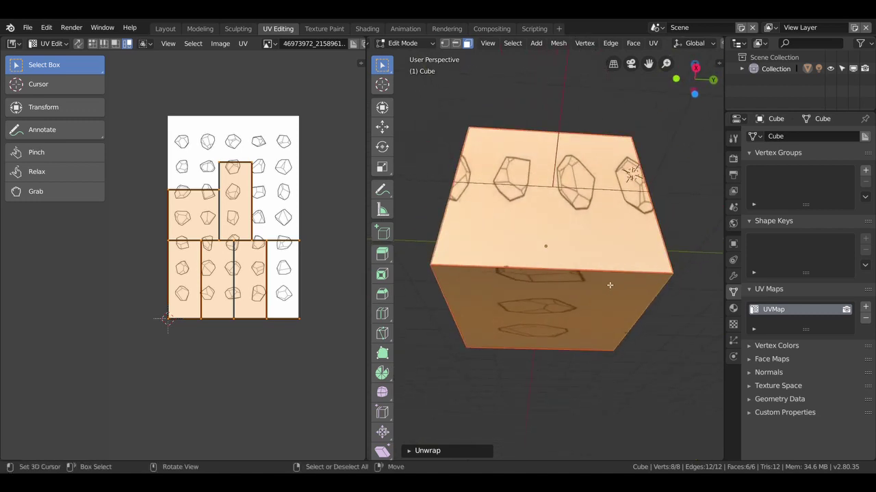
left_click(526, 229)
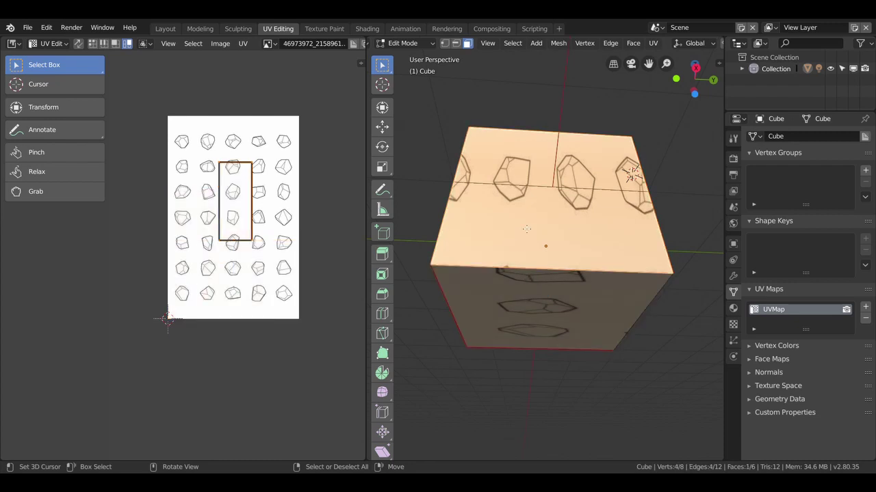
left_click(521, 316, "shift")
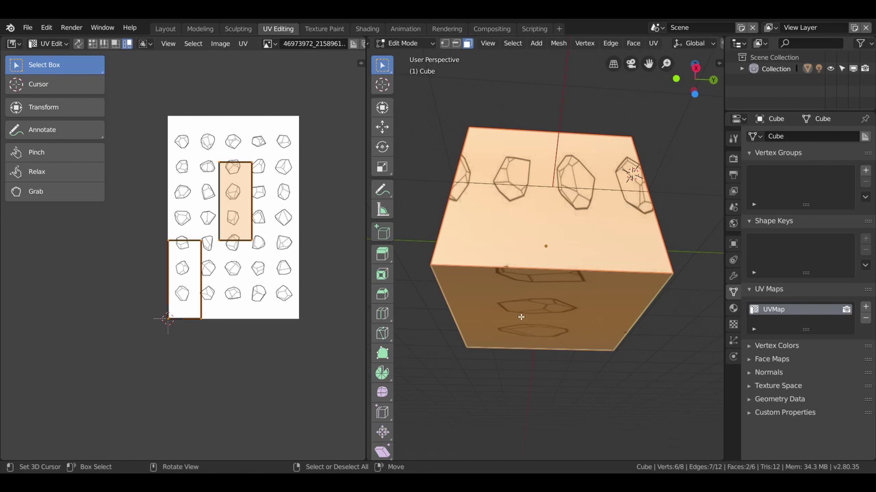
left_click(190, 274)
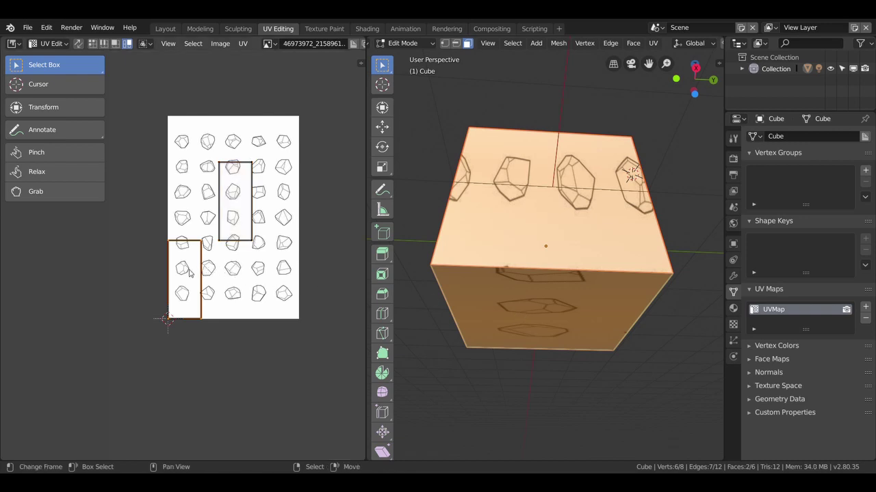
key("g")
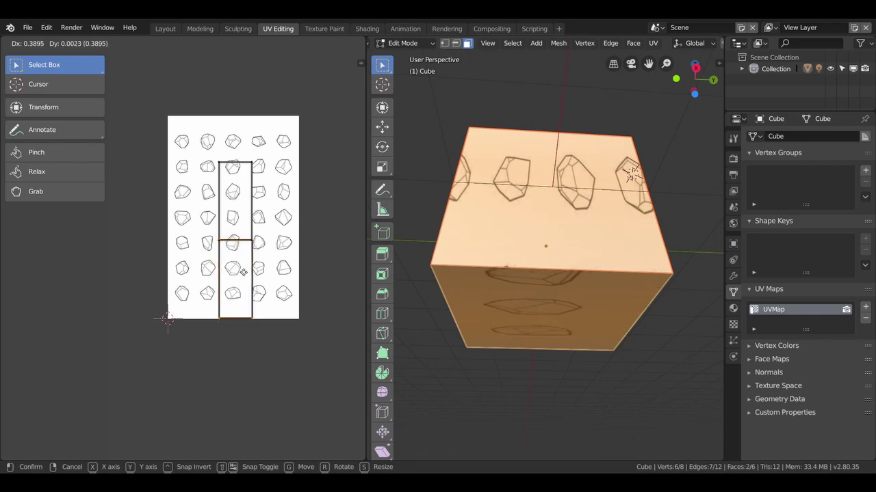
Undo the front island's move and shift the middle column's upper island slightly up.
left_click(243, 273)
middle_click_drag(519, 205, 453, 226)
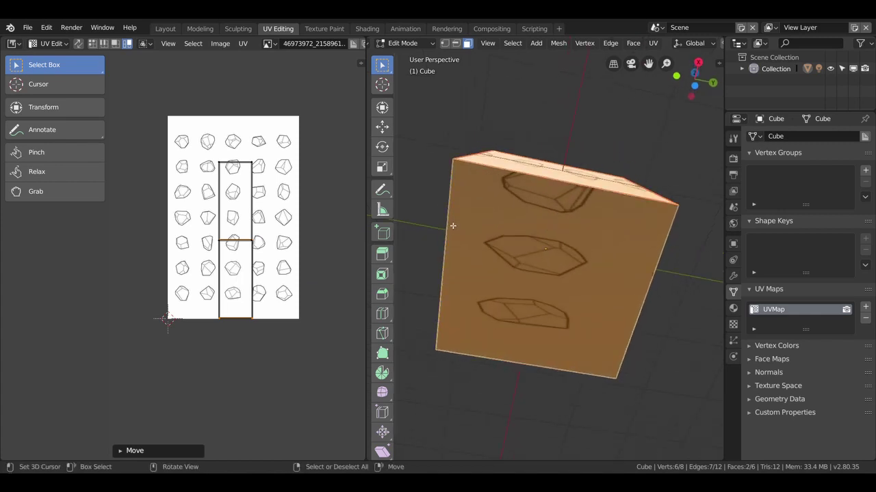
key("ctrl+z")
left_click(233, 222)
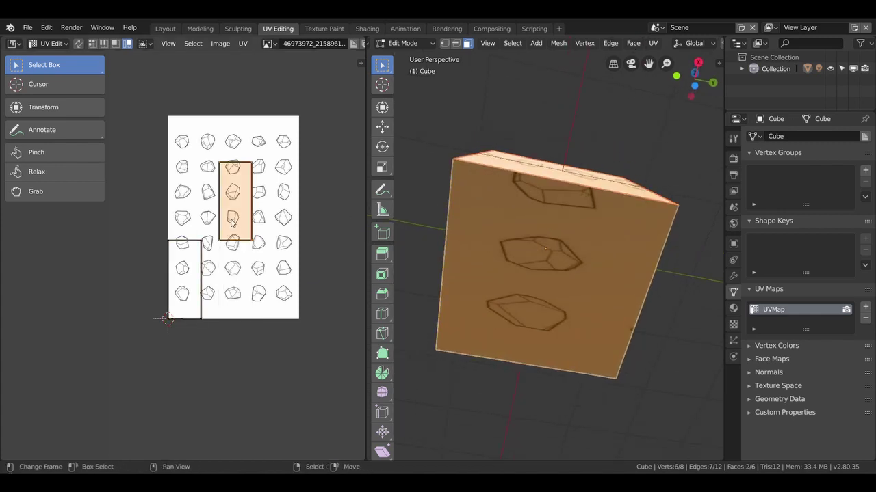
key("g")
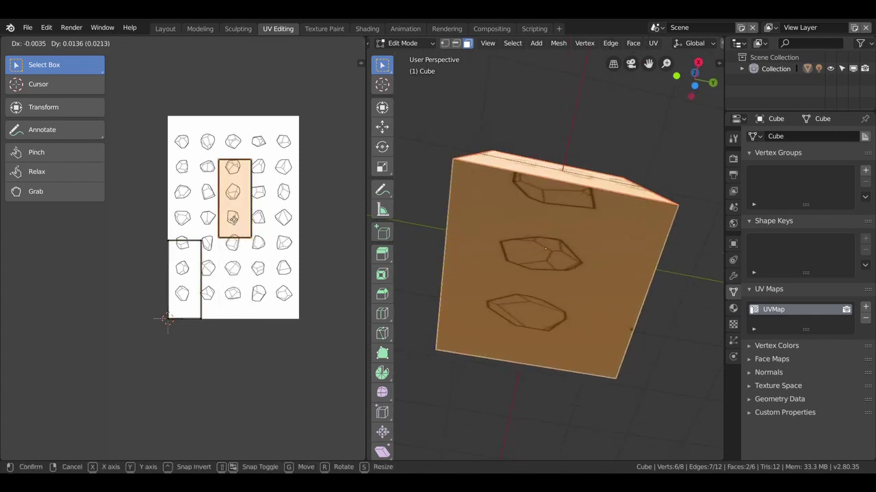
left_click(232, 215)
Nudge another face's UV island upward, then select the cube's right face.
middle_click_drag(435, 207, 531, 205)
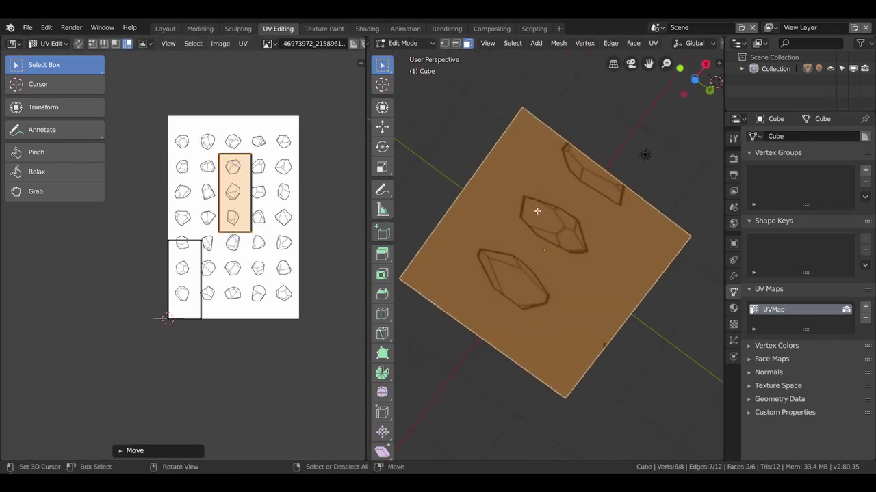
left_click(569, 229)
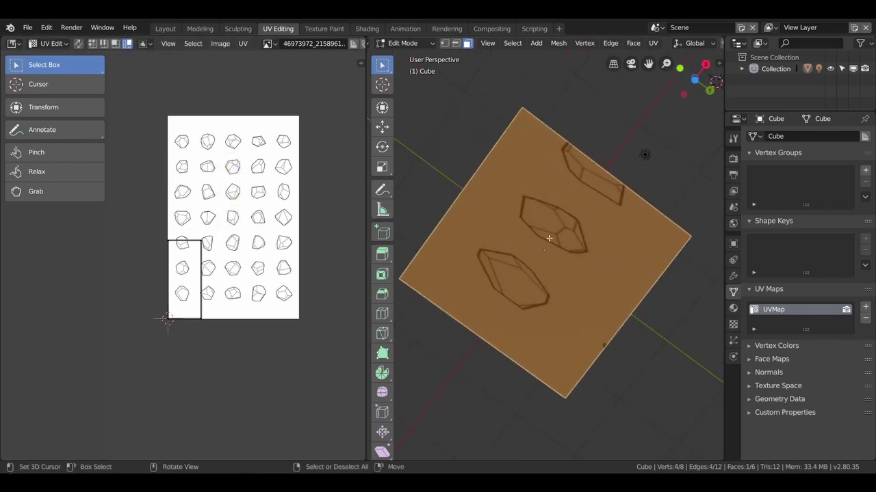
key("g")
left_click(188, 266)
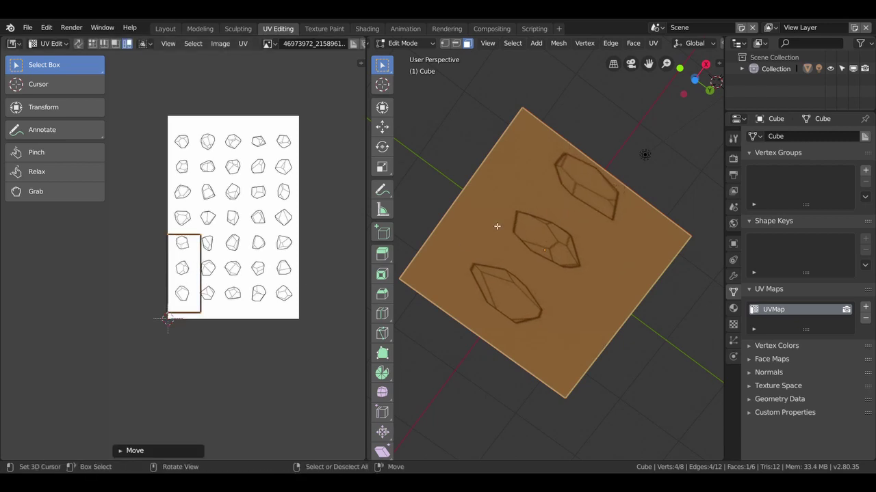
middle_click_drag(497, 226, 530, 266)
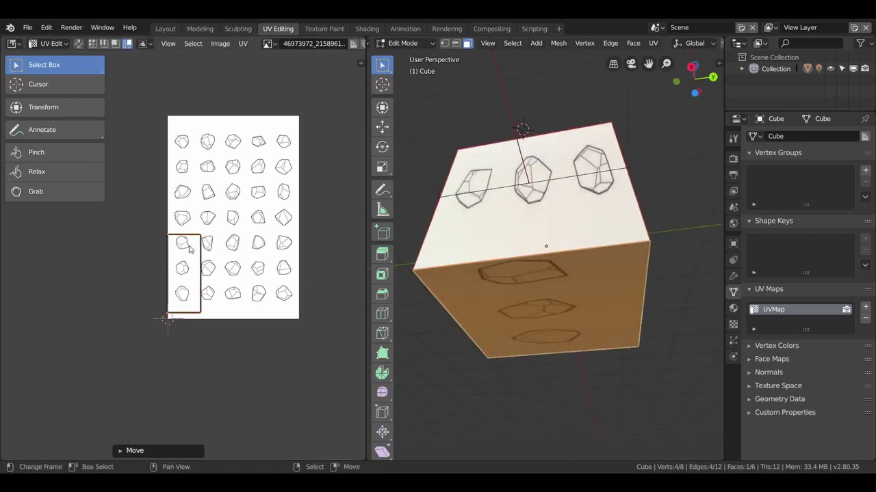
middle_click_drag(520, 274, 553, 261)
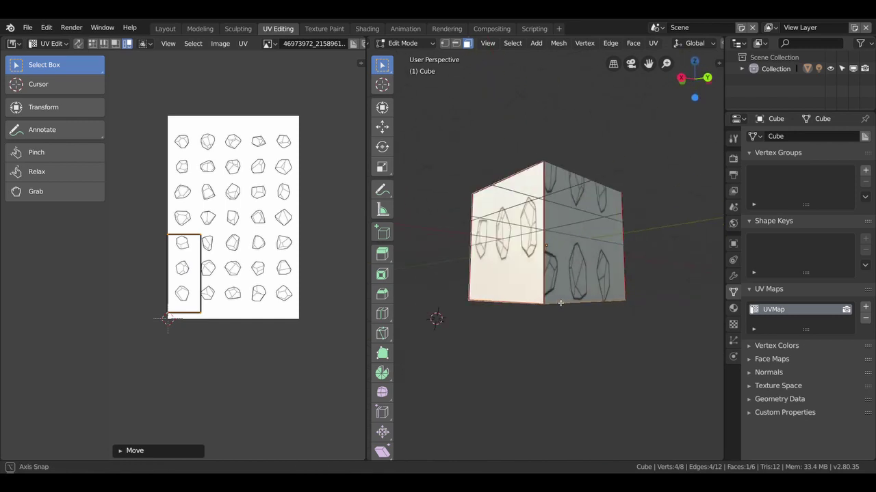
scroll(536, 273, "up", 1)
scroll(548, 254, "up", 1)
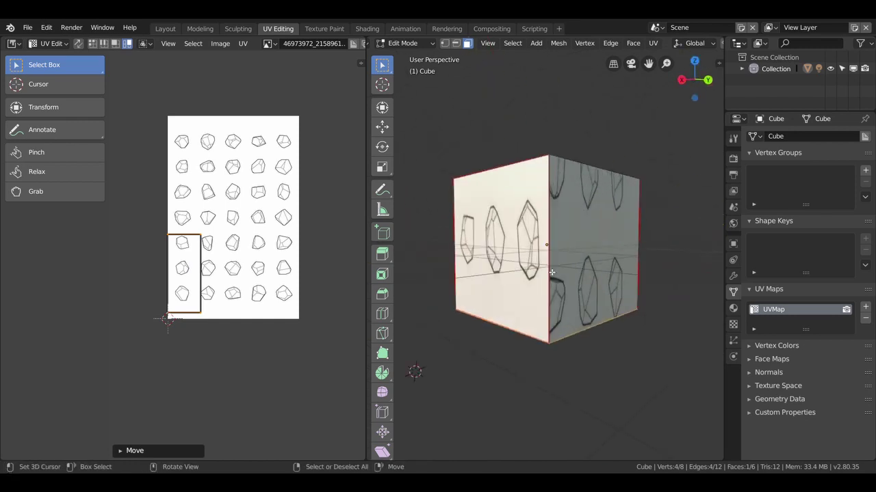
scroll(592, 215, "up", 2)
mouse_move(564, 236)
middle_mouse_down()
mouse_move(561, 301)
mouse_move(443, 290)
mouse_move(472, 281)
mouse_move(498, 298)
mouse_move(598, 271)
mouse_move(600, 260)
middle_mouse_up()
scroll(498, 299, "down", 3)
left_click(541, 260)
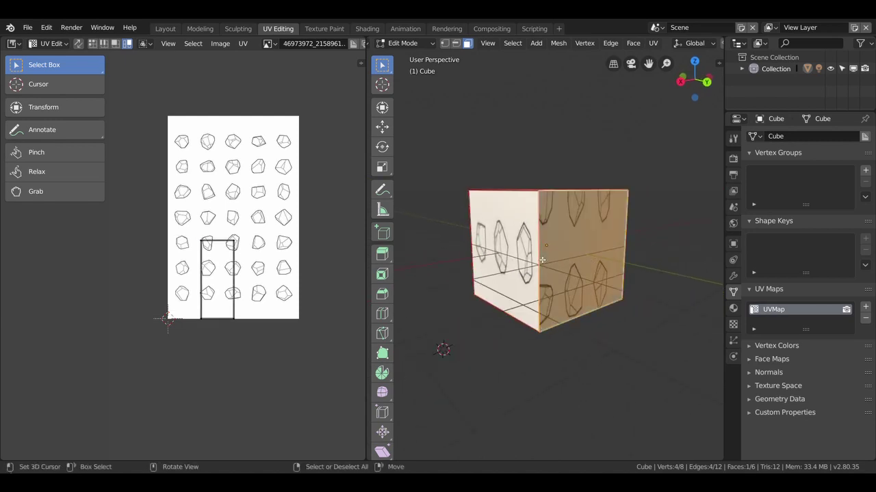
Mark a seam on the cube's vertical front edge and unwrap the whole cube.
left_click(456, 43)
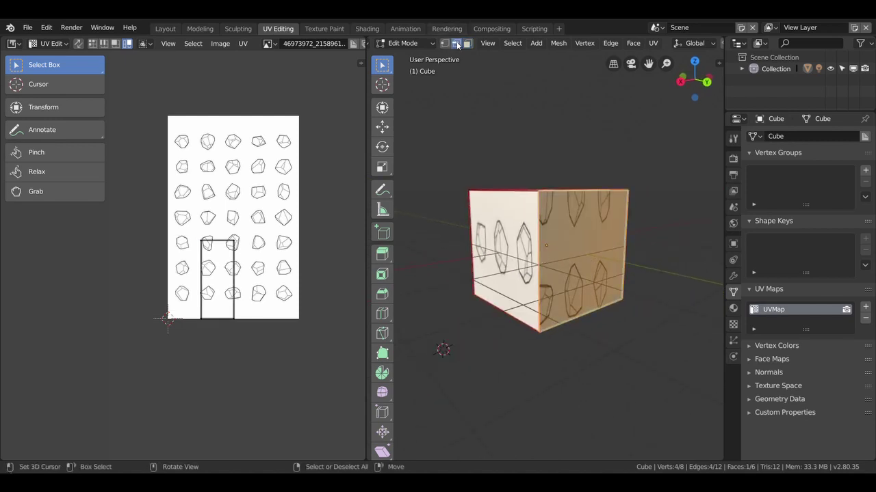
left_click(538, 232)
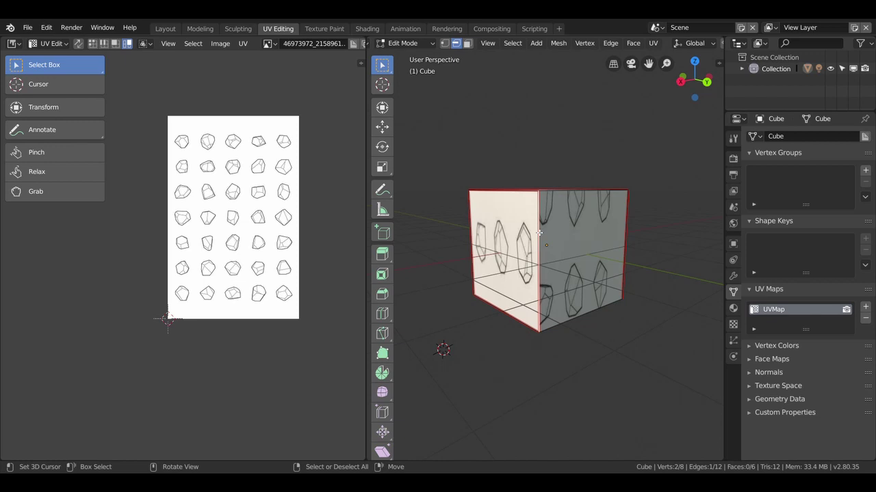
key("u")
left_click(510, 357)
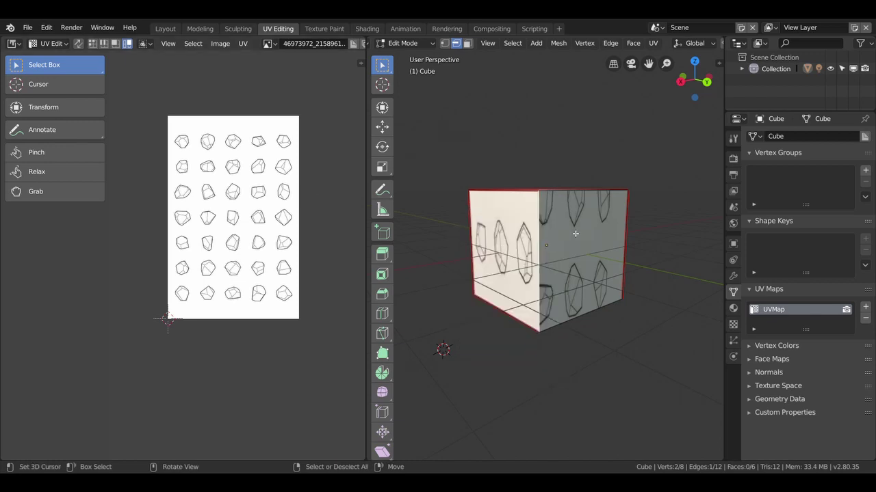
key("a")
key("u")
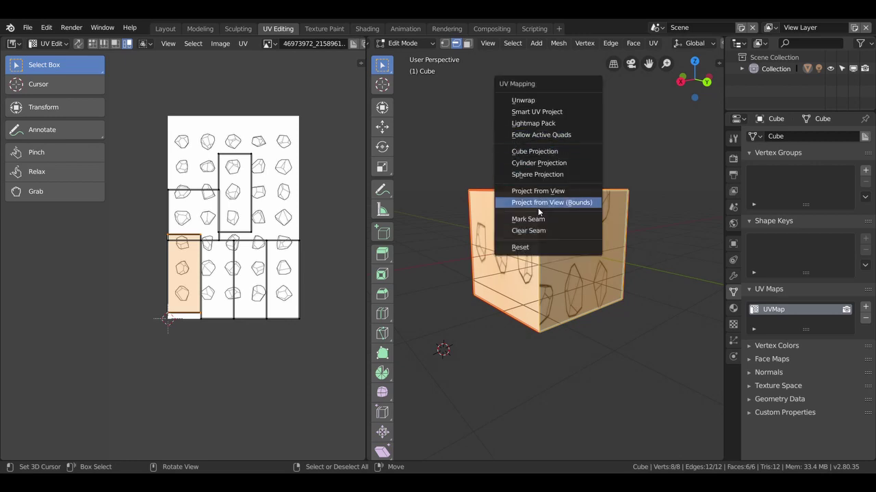
left_click(540, 103)
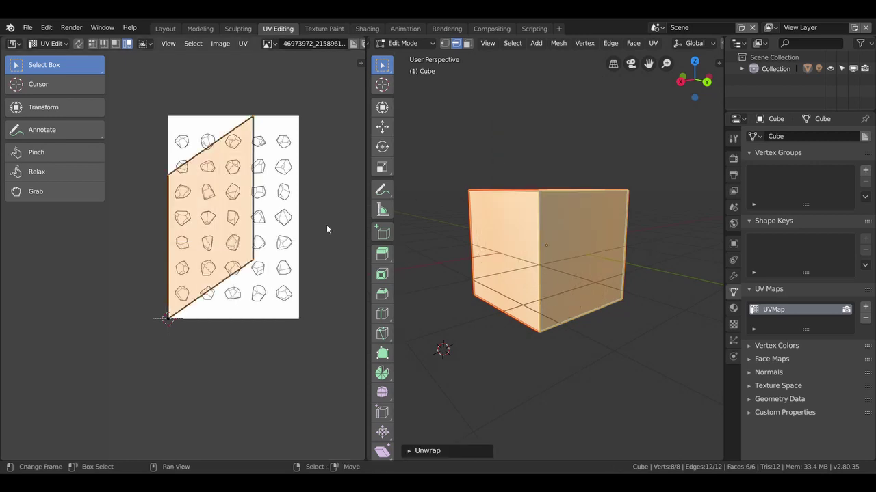
Remove the UV map, unwrap again, then clear the seam from a selected edge.
left_click(866, 319)
key("u")
left_click(640, 228)
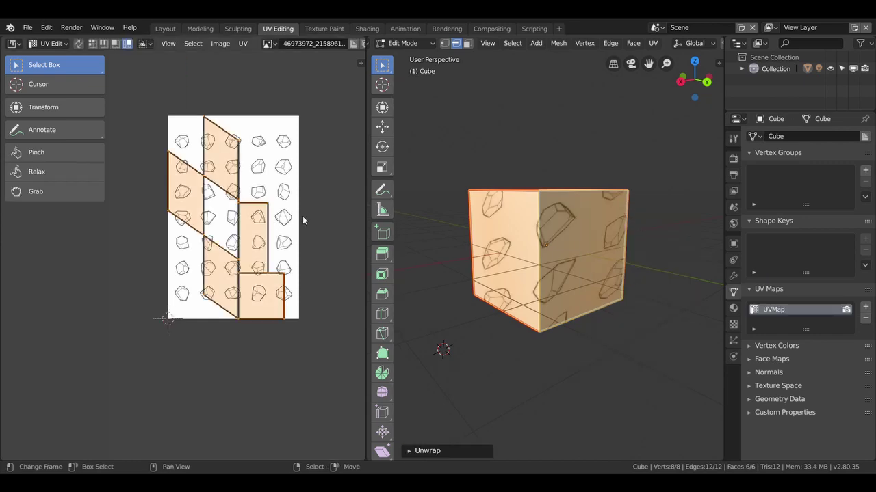
mouse_move(496, 253)
middle_mouse_down()
mouse_move(506, 262)
mouse_move(561, 262)
middle_mouse_up()
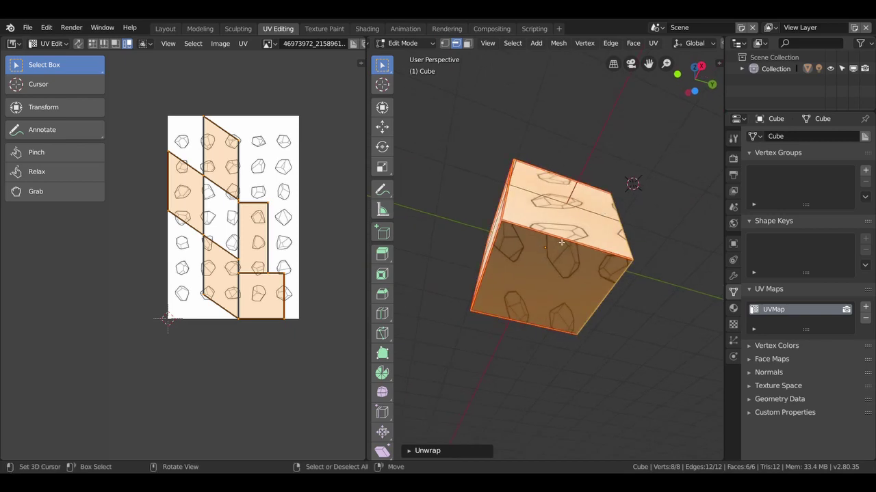
key("alt+a")
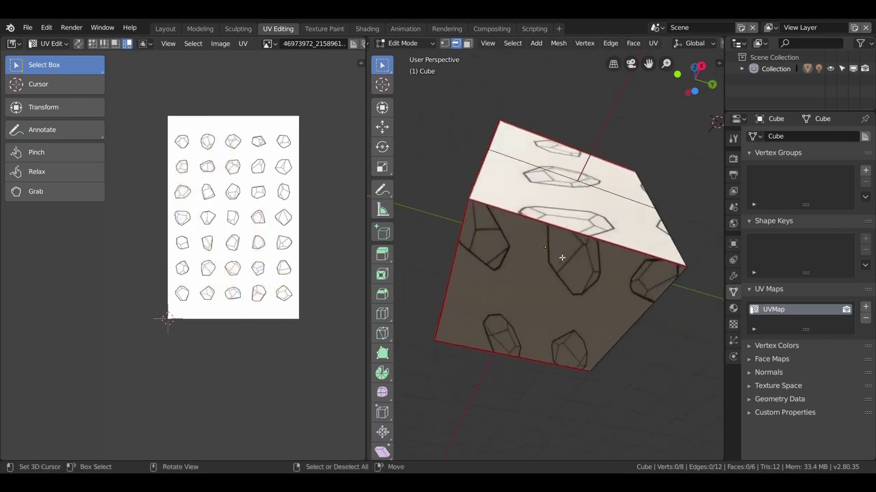
mouse_move(561, 257)
middle_mouse_down()
mouse_move(472, 257)
mouse_move(532, 250)
mouse_move(633, 314)
mouse_move(552, 270)
mouse_move(551, 220)
middle_mouse_up()
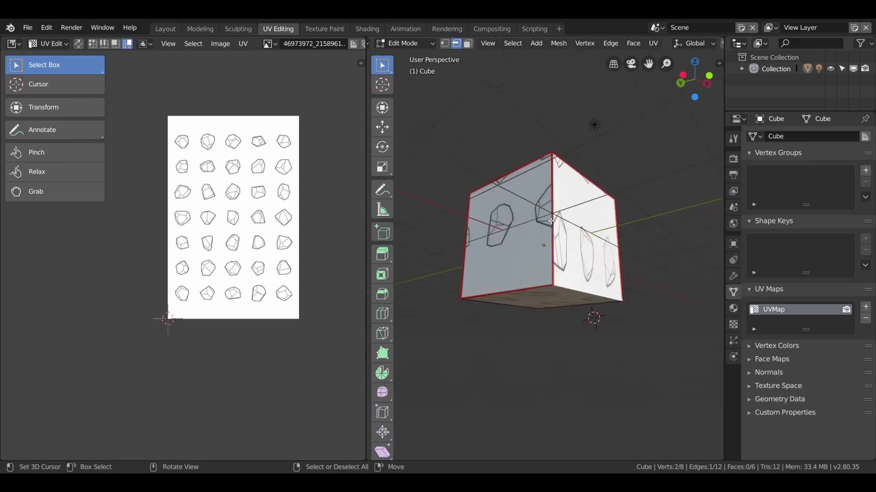
key("u")
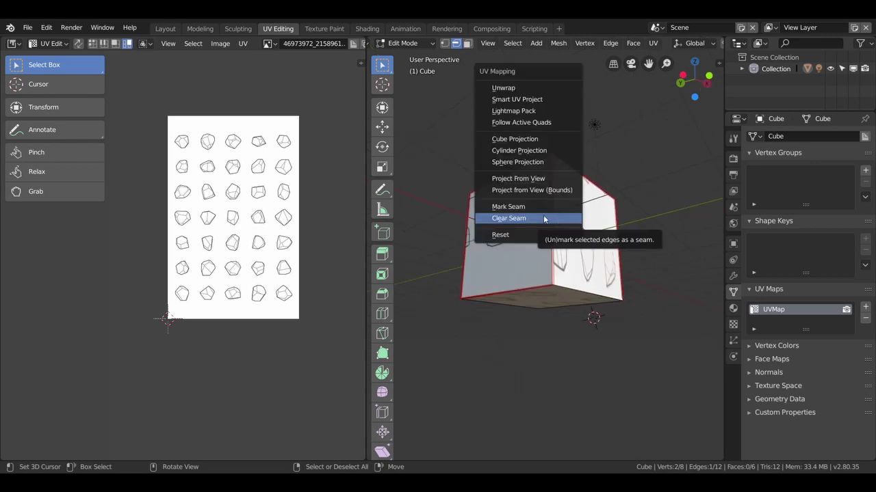
left_click(553, 219)
Select the whole cube and unwrap it with U > Unwrap.
key("a")
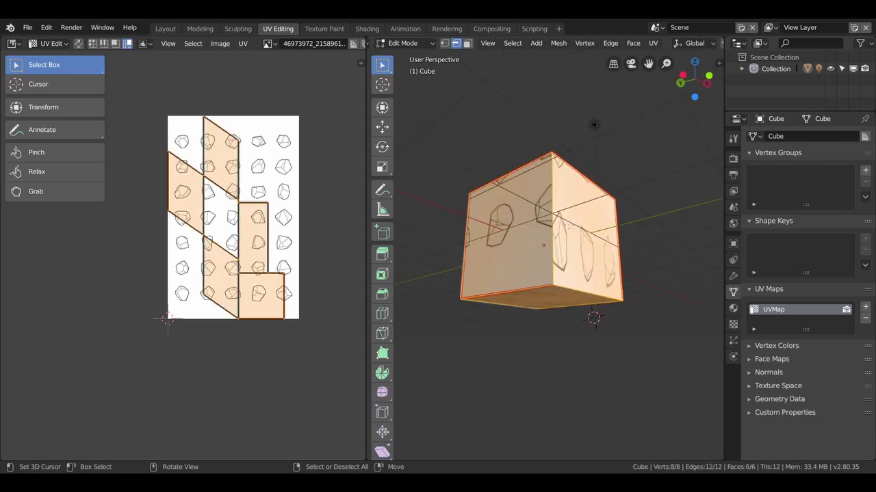
middle_click_drag(569, 229, 564, 267)
key("u")
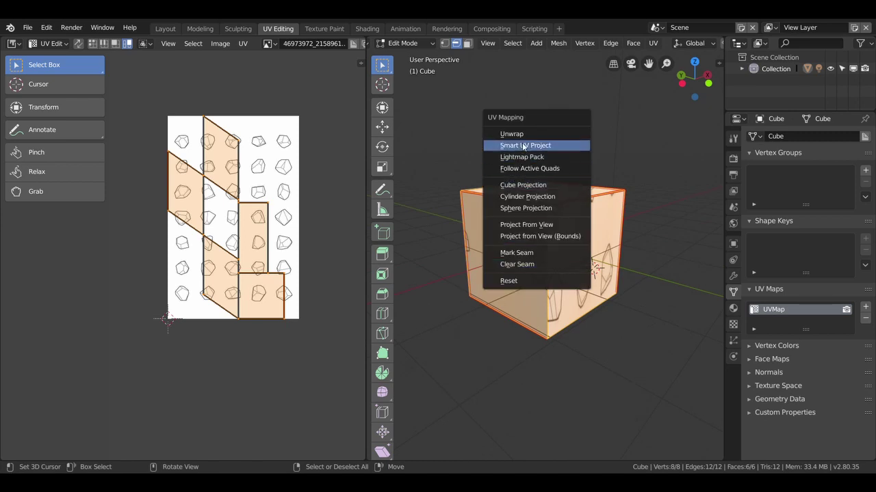
left_click(526, 137)
mouse_move(441, 198)
middle_mouse_down()
mouse_move(525, 262)
mouse_move(592, 174)
middle_mouse_up()
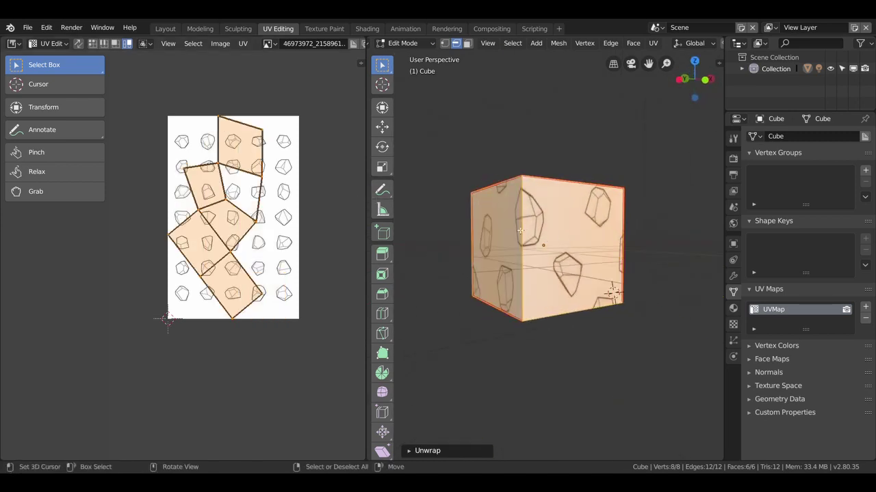
middle_click_drag(591, 174, 572, 251)
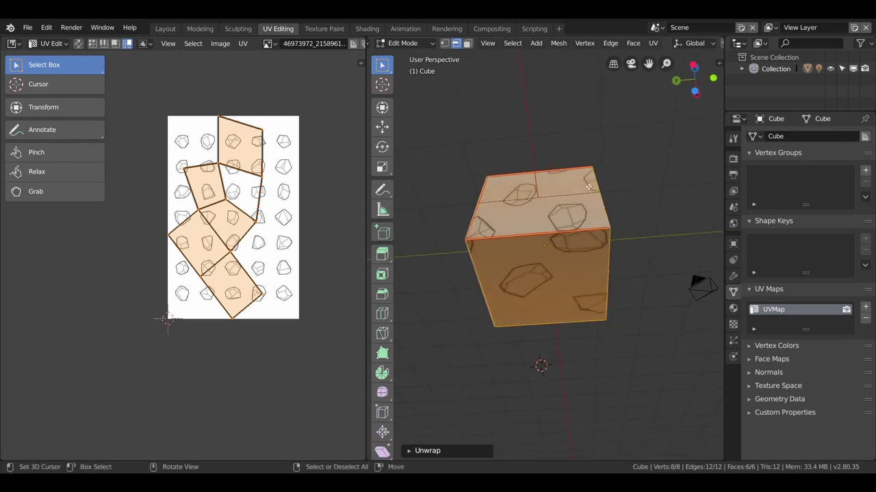
Mark the top edge as a seam, then select all and unwrap the cube again.
key("alt+a")
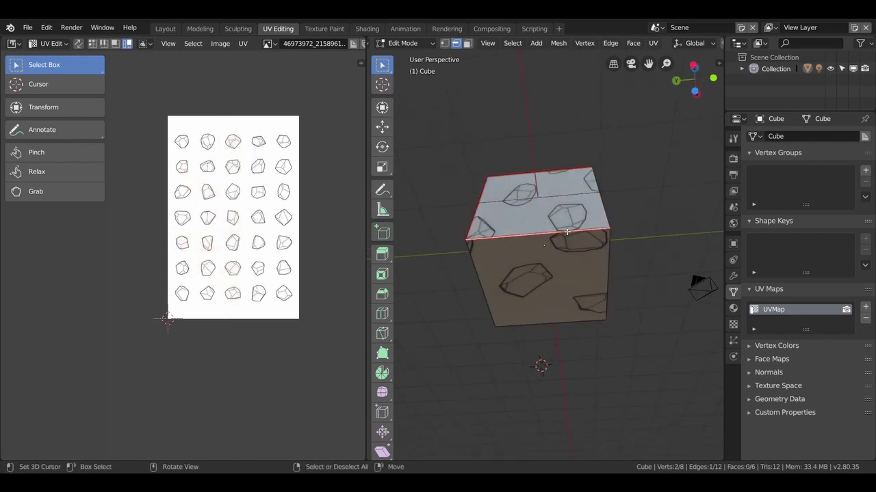
middle_click_drag(567, 233, 549, 248)
key("u")
left_click(549, 248)
key("a")
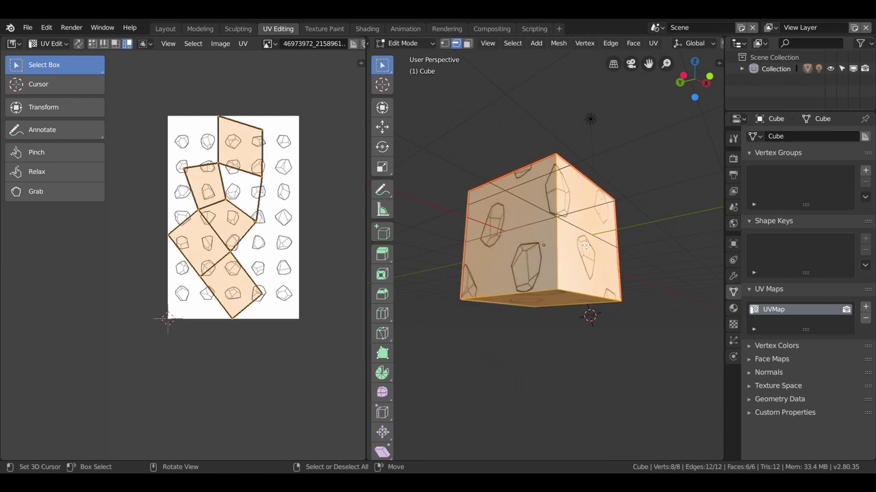
key("u")
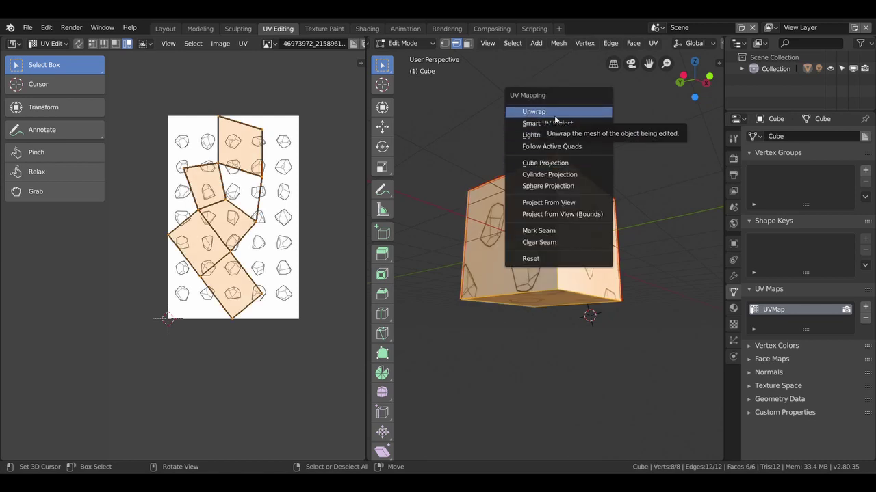
left_click(555, 119)
Orbit and zoom around the re-unwrapped cube to inspect its slanted UV strip.
mouse_move(555, 137)
middle_mouse_down()
mouse_move(580, 185)
mouse_move(540, 248)
middle_mouse_up()
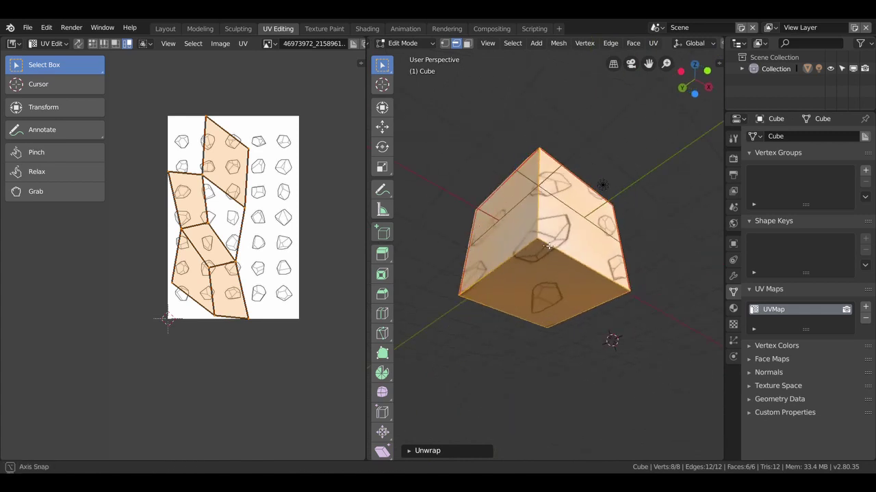
mouse_move(540, 248)
middle_mouse_down()
mouse_move(581, 233)
mouse_move(612, 249)
mouse_move(656, 247)
mouse_move(547, 233)
mouse_move(403, 180)
mouse_move(428, 291)
middle_mouse_up()
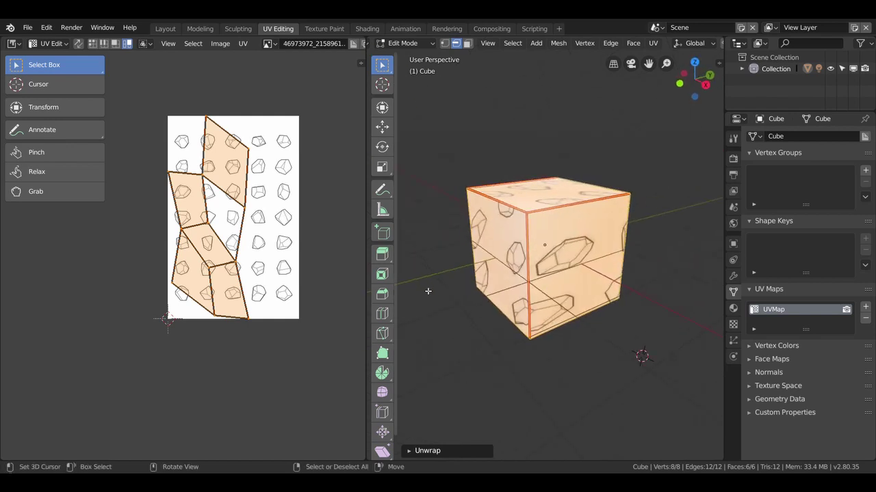
mouse_move(518, 290)
middle_mouse_down()
mouse_move(493, 294)
mouse_move(497, 277)
middle_mouse_up()
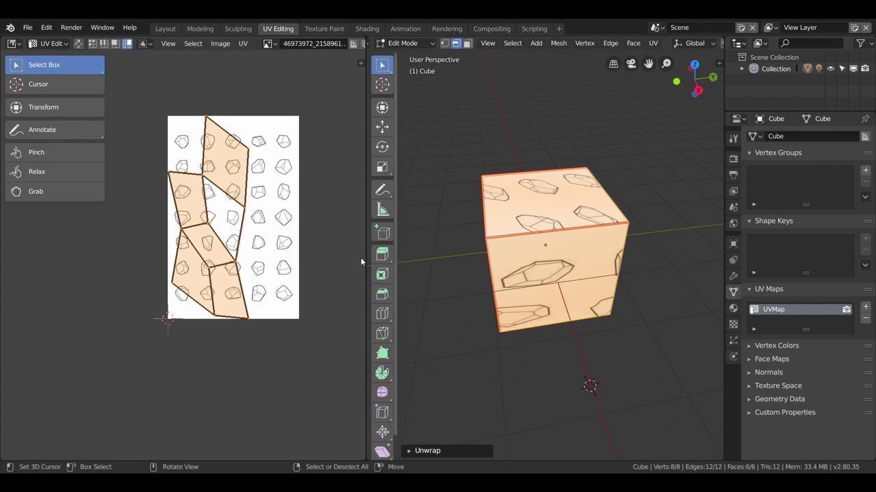
mouse_move(199, 242)
middle_mouse_down()
mouse_move(241, 220)
mouse_move(225, 217)
middle_mouse_up()
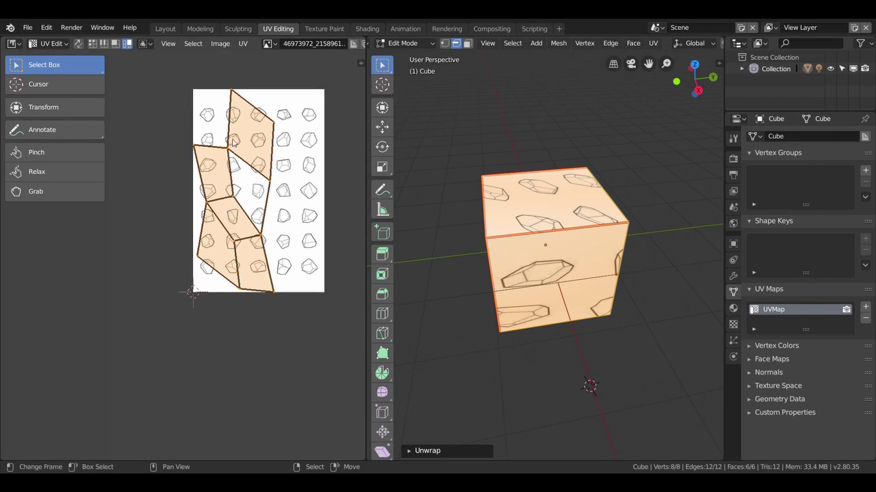
middle_click_drag(588, 229, 563, 217)
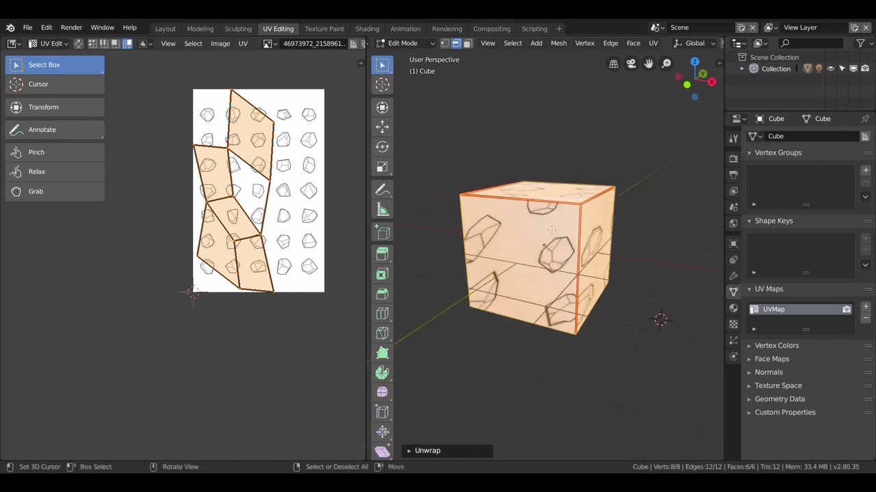
scroll(564, 217, "down", 2)
mouse_move(564, 217)
middle_mouse_down()
mouse_move(462, 264)
mouse_move(465, 276)
mouse_move(560, 253)
middle_mouse_up()
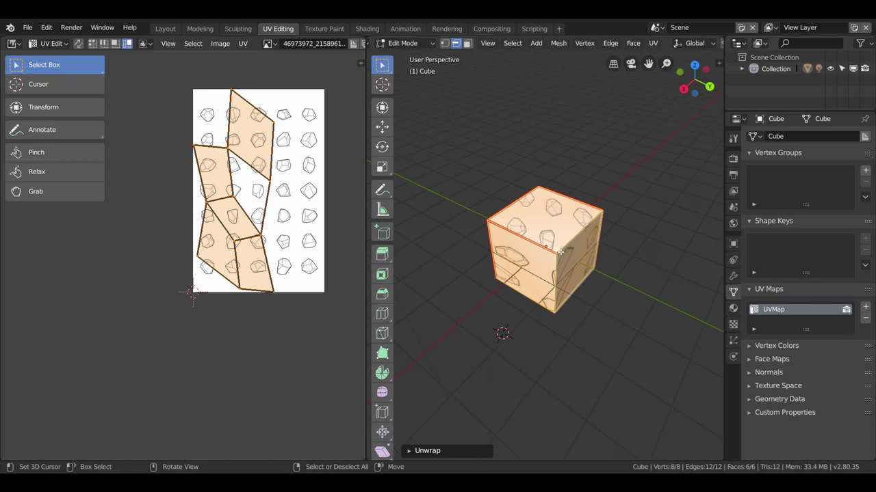
Mark the selected edges as seams and unwrap the cube with the new seams.
key("u")
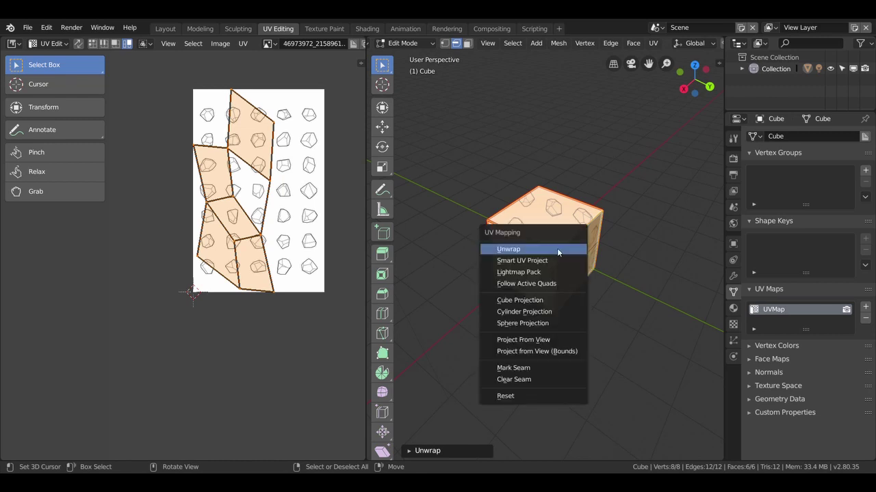
left_click(546, 365)
mouse_move(583, 313)
middle_mouse_down()
mouse_move(535, 246)
mouse_move(551, 260)
middle_mouse_up()
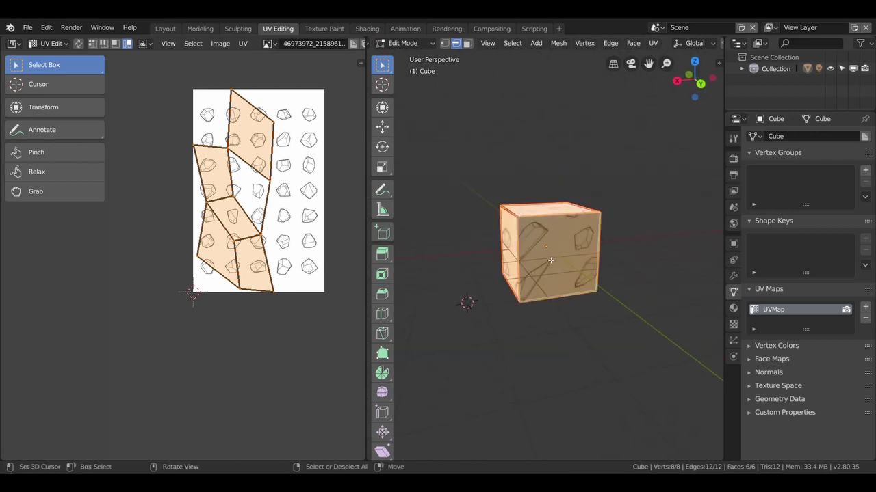
key("u")
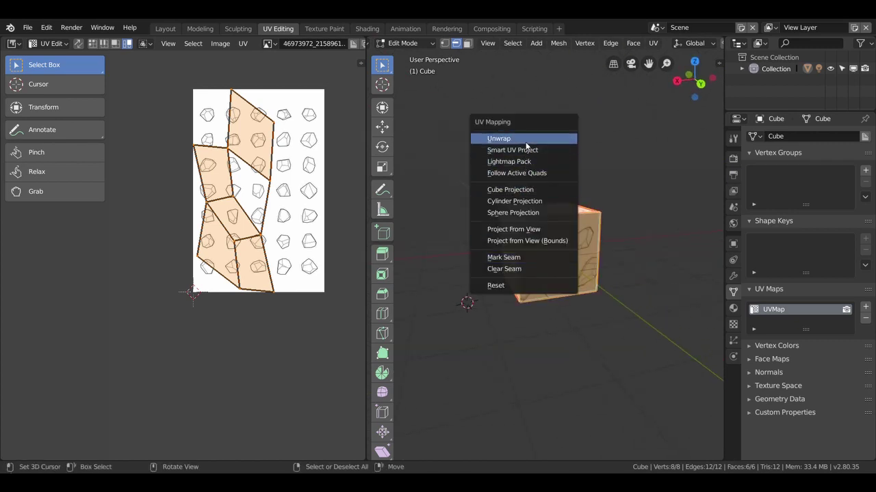
left_click(527, 143)
mouse_move(583, 259)
middle_mouse_down()
mouse_move(589, 306)
mouse_move(547, 242)
middle_mouse_up()
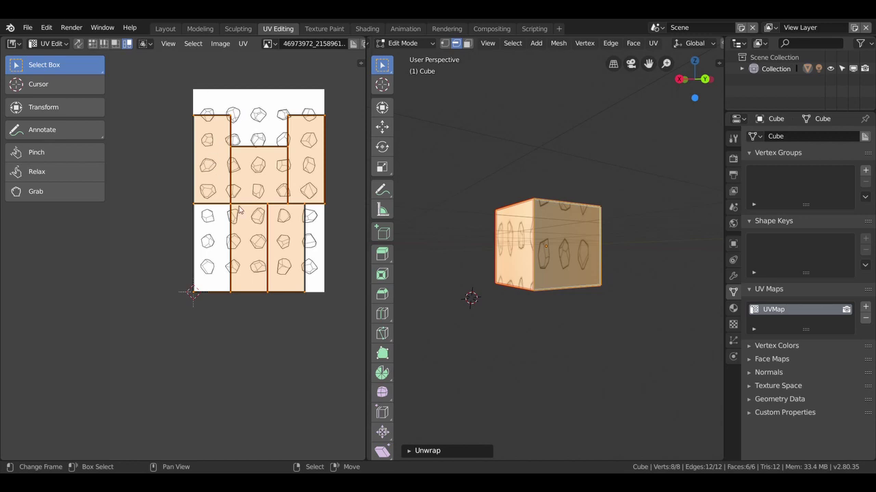
Move the bottom-middle UV island into the image's bottom-left column, then zoom toward the cube.
left_click(258, 237)
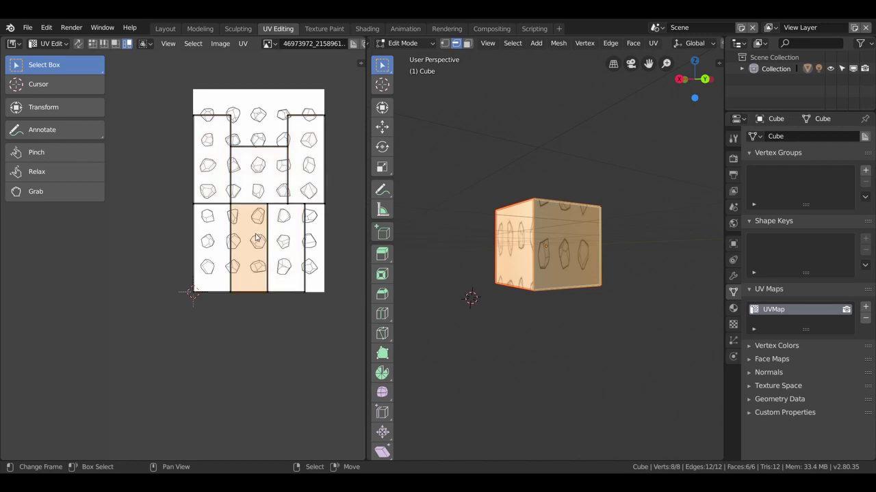
key("g")
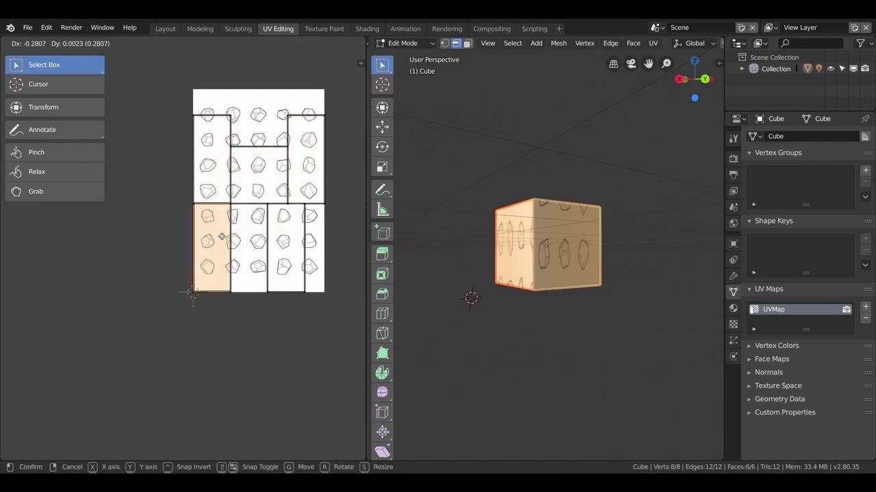
left_click(221, 238)
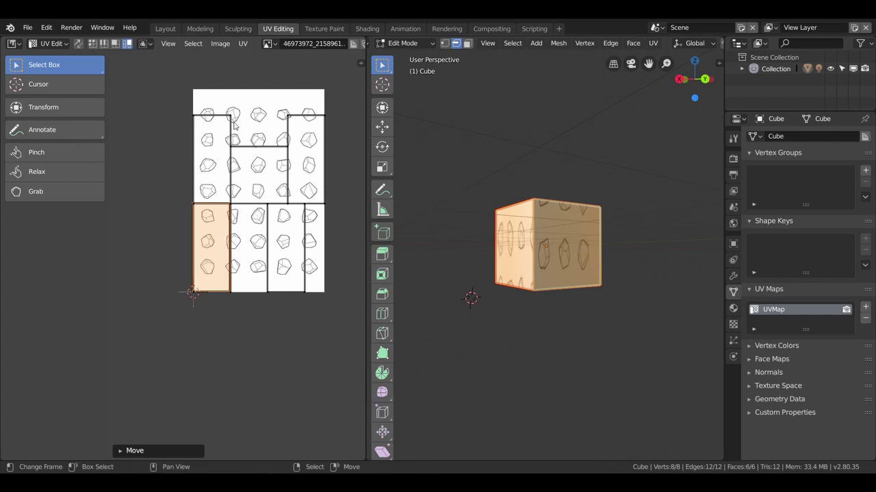
middle_click_drag(568, 268, 498, 307)
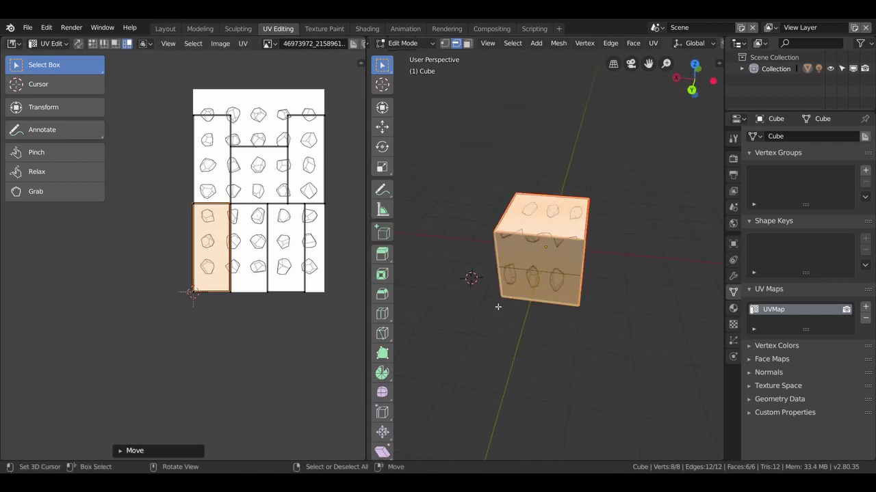
scroll(498, 308, "up", 1)
scroll(520, 294, "up", 2)
scroll(548, 274, "up", 1)
scroll(577, 254, "up", 2)
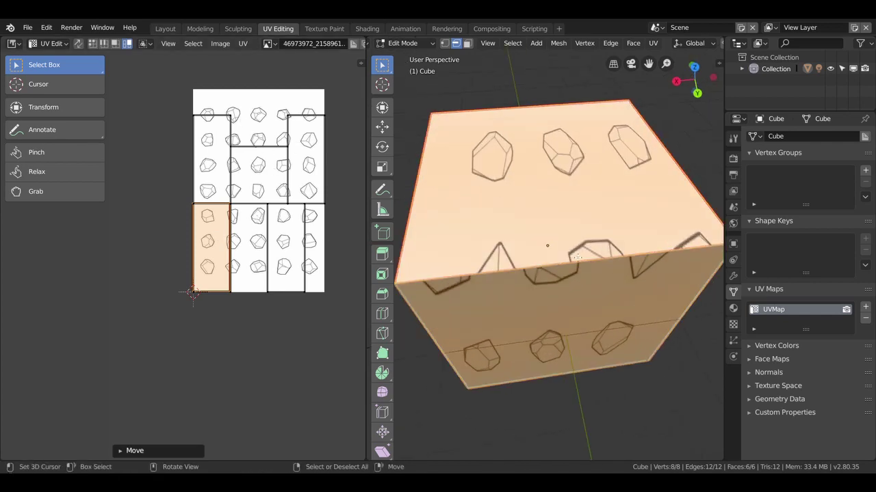
middle_click_drag(577, 255, 462, 210)
Apply Smart UV Project to the cube with its default settings.
key("u")
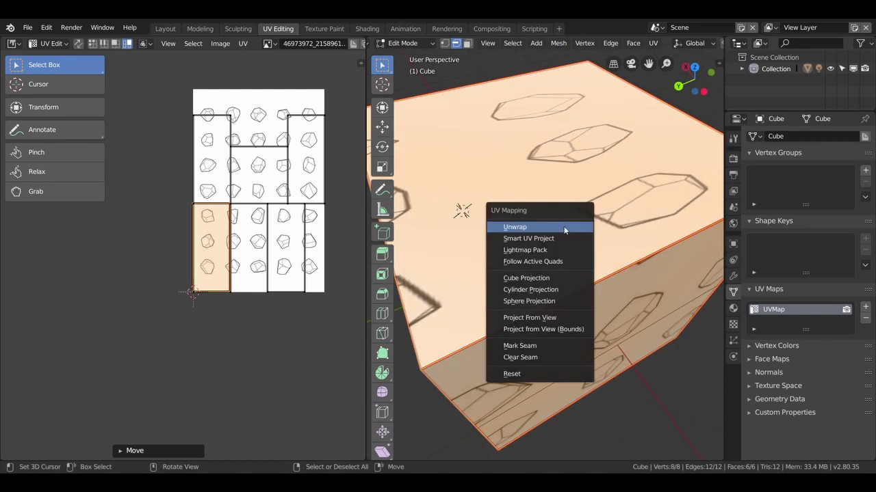
left_click(540, 238)
left_click(583, 316)
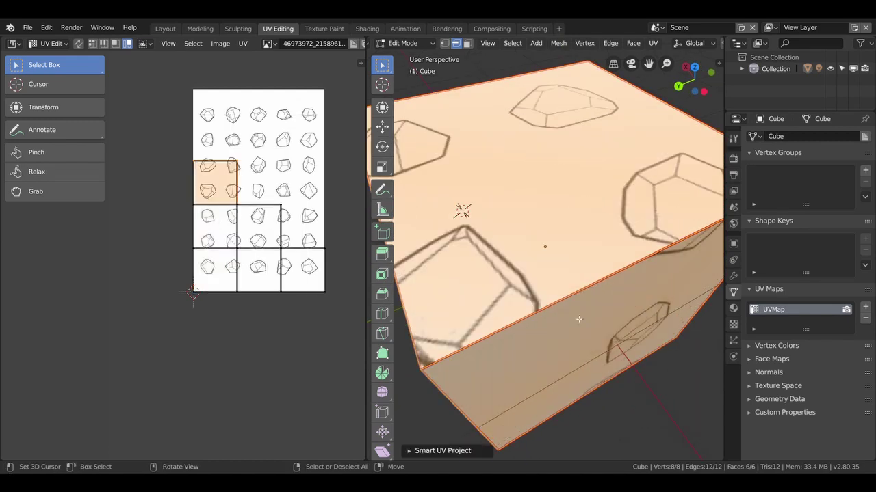
scroll(553, 289, "down", 4)
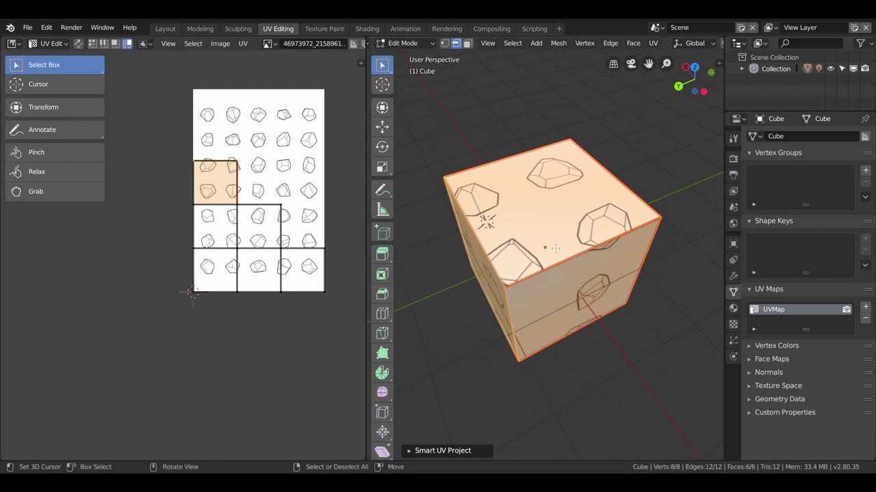
middle_click_drag(556, 248, 693, 187)
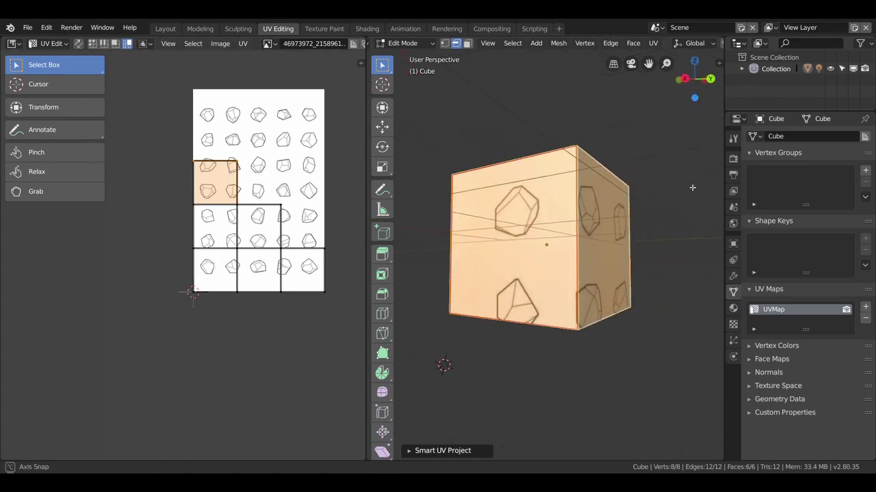
middle_click_drag(692, 187, 643, 225)
Reposition three UV islands side by side across the stone sketch.
key("g")
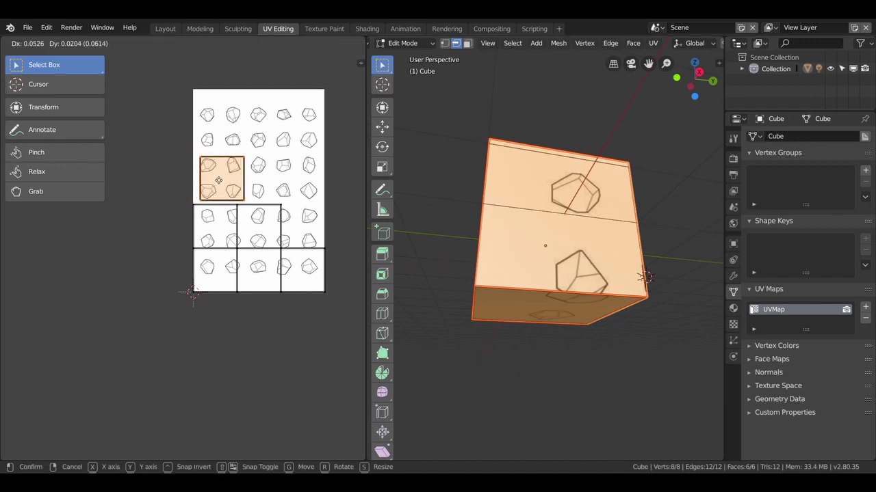
left_click(217, 181)
left_click(252, 234)
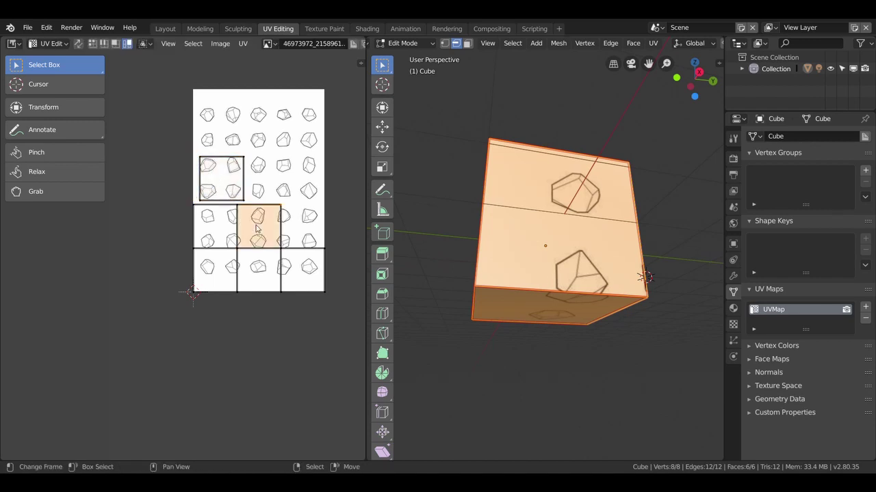
key("g")
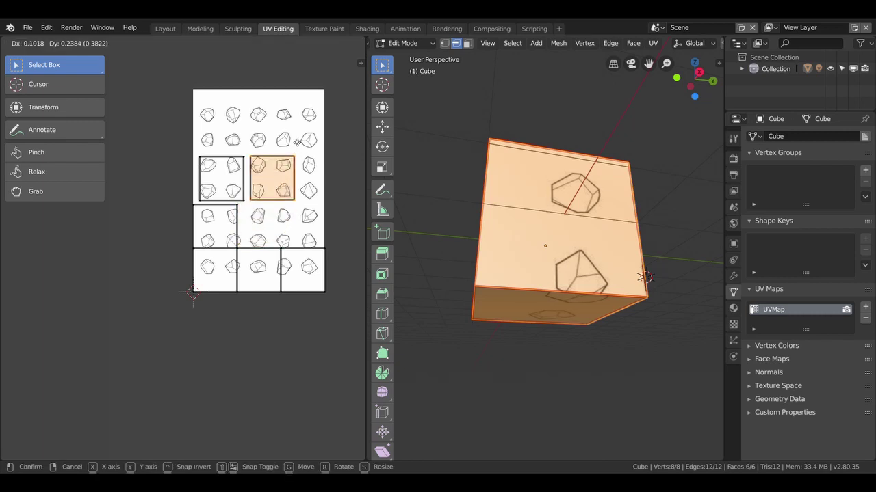
left_click(297, 141)
left_click(216, 220)
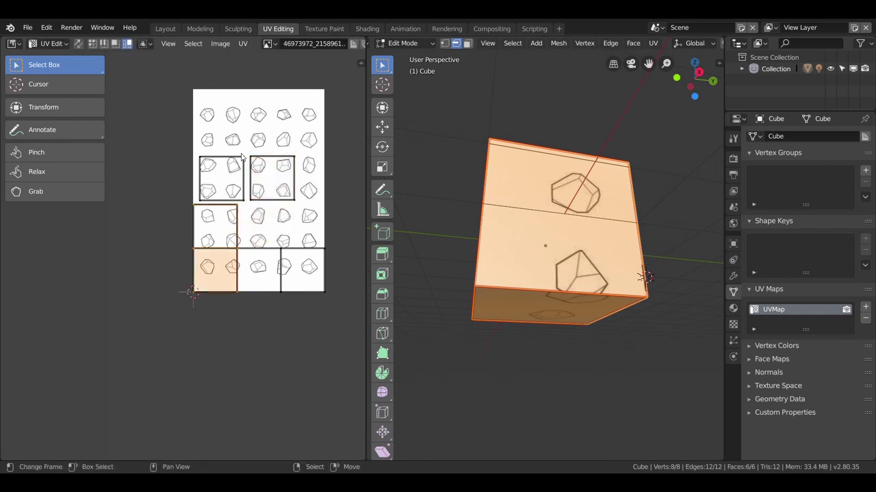
key("g")
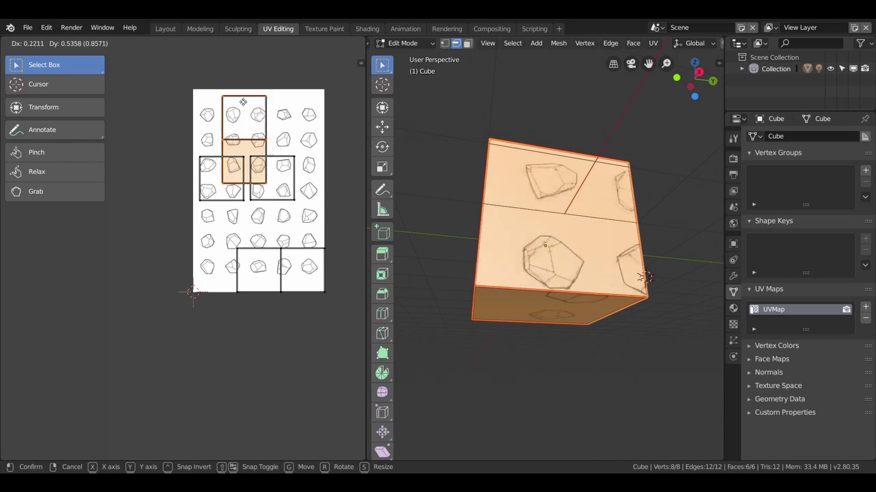
left_click(243, 127)
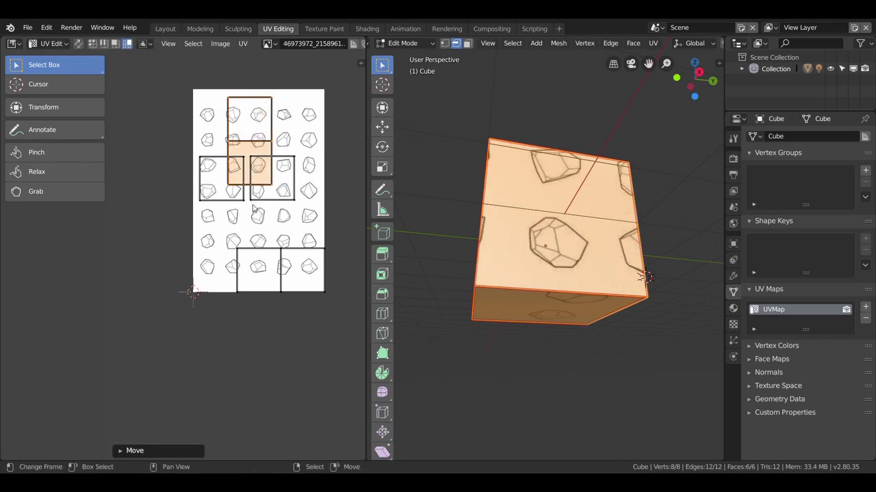
Rotate one island a quarter turn, place it in the top row, and stretch it horizontally.
key("r")
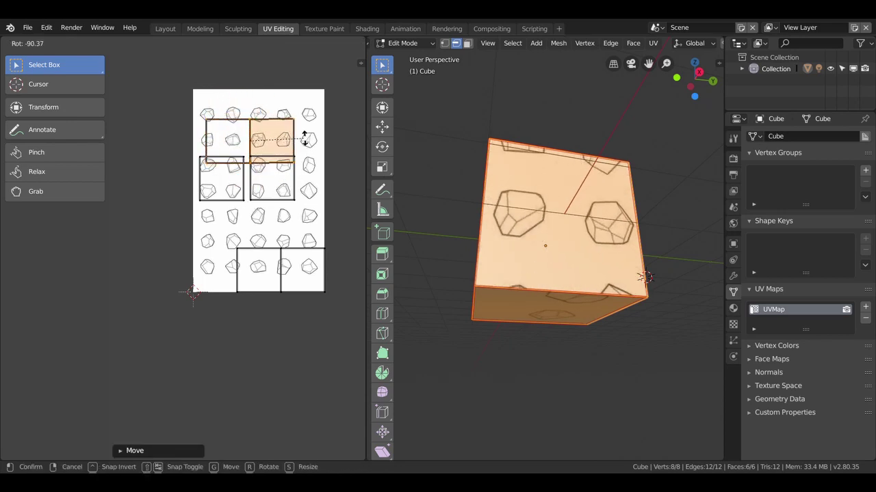
left_click(305, 139)
key("g")
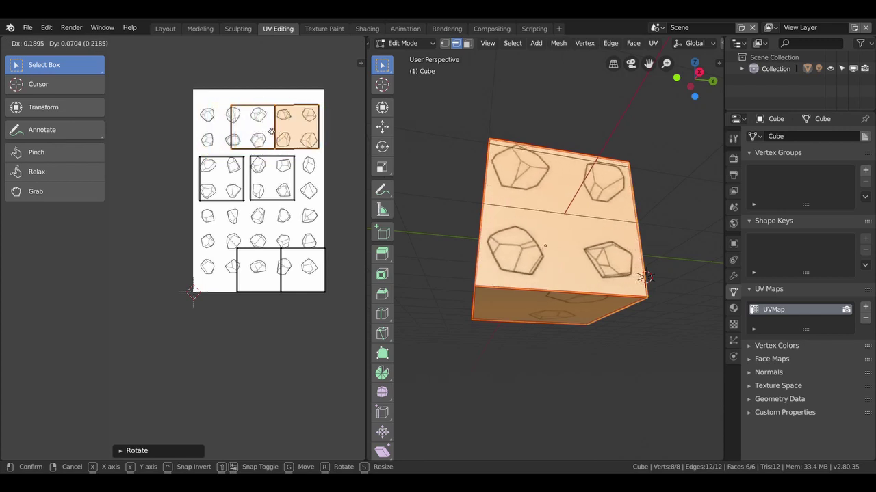
left_click(260, 132)
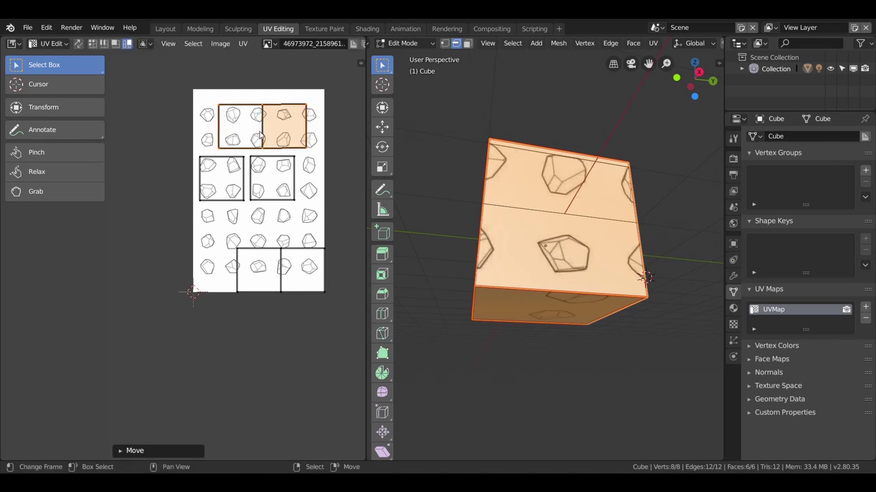
key("s")
key("x")
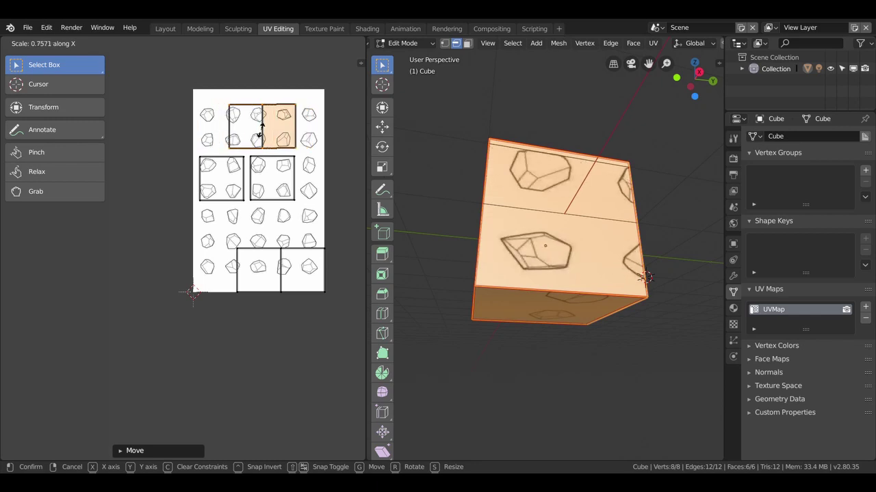
left_click(264, 130)
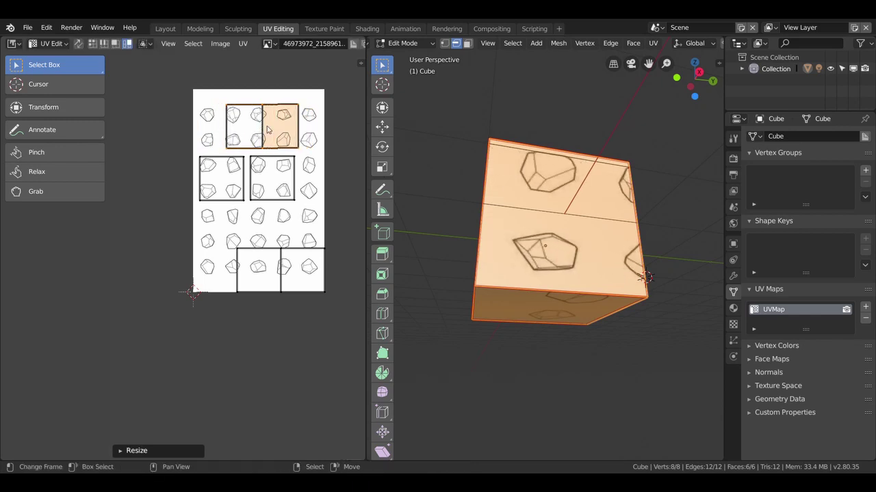
key("g")
left_click(265, 129)
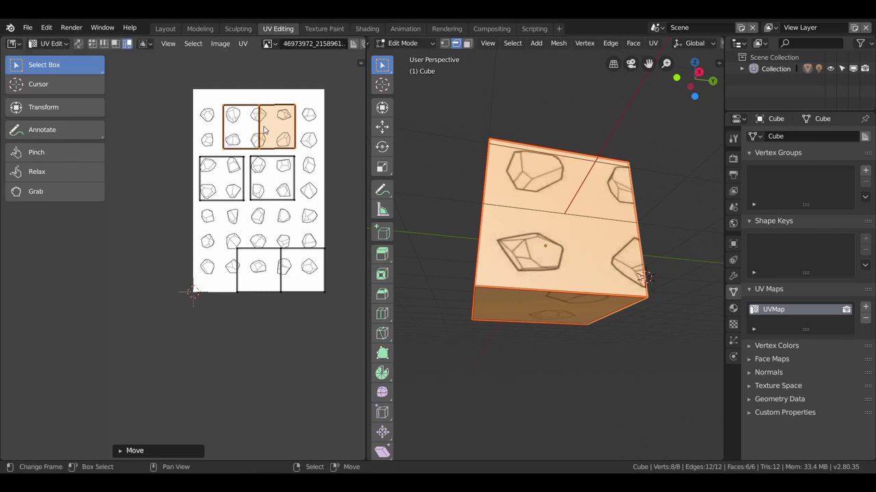
Orbit to inspect the retextured cube, then view it through the scene camera.
middle_click_drag(603, 263, 580, 225)
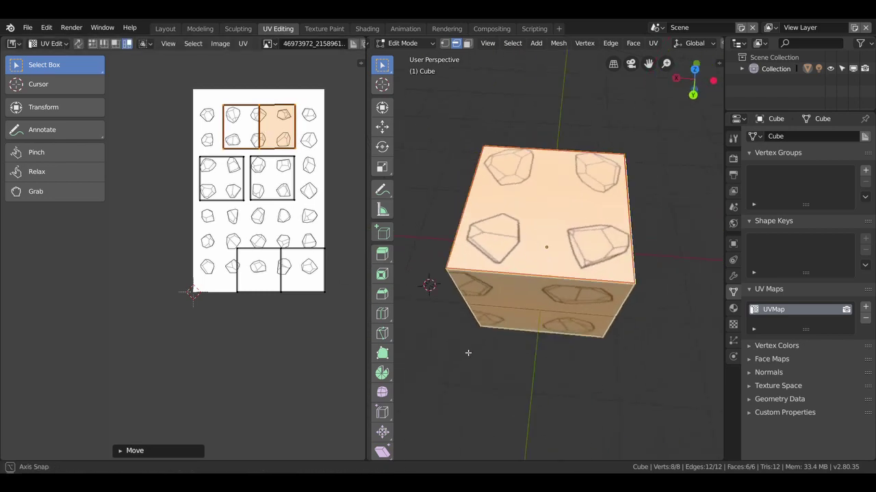
middle_click_drag(580, 225, 509, 238)
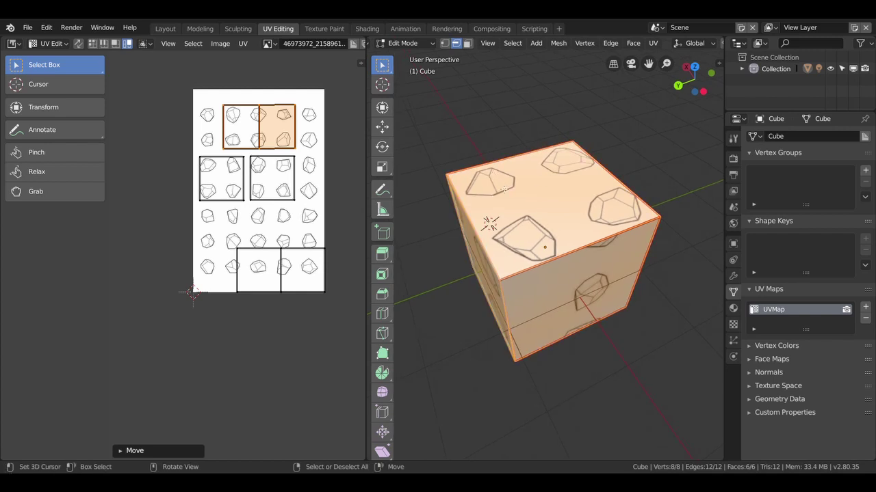
middle_click_drag(490, 223, 438, 226)
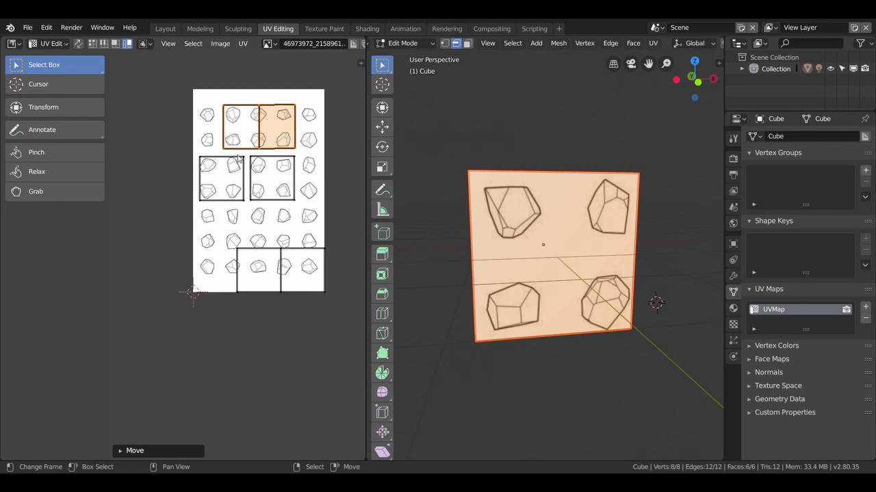
key("KP_0")
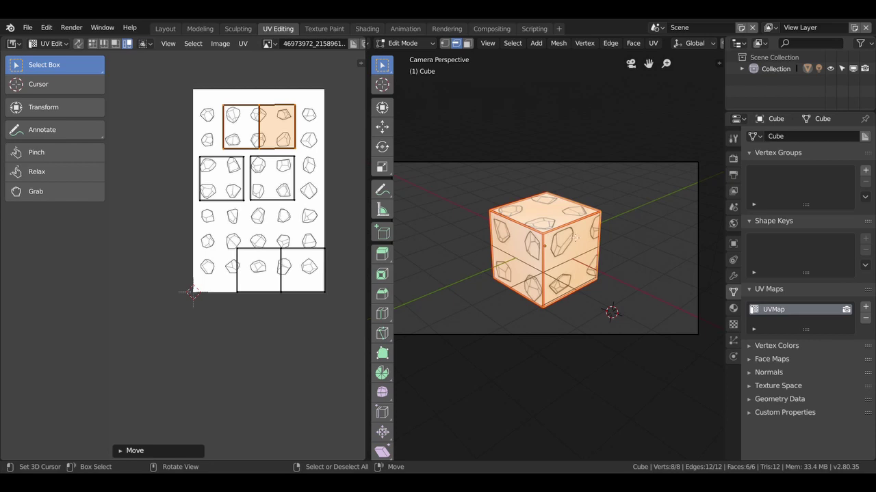
Dismiss the stray UV menus, zoom in on the cube in camera view, and deselect it.
key("x")
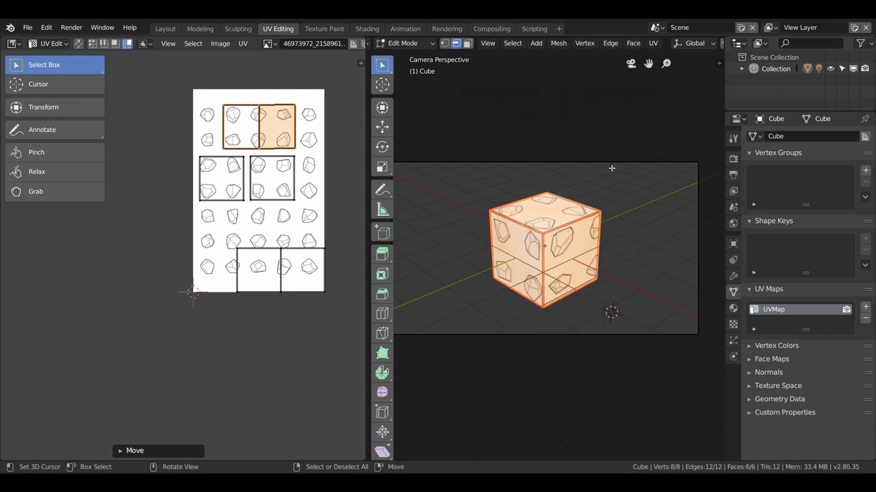
key("u")
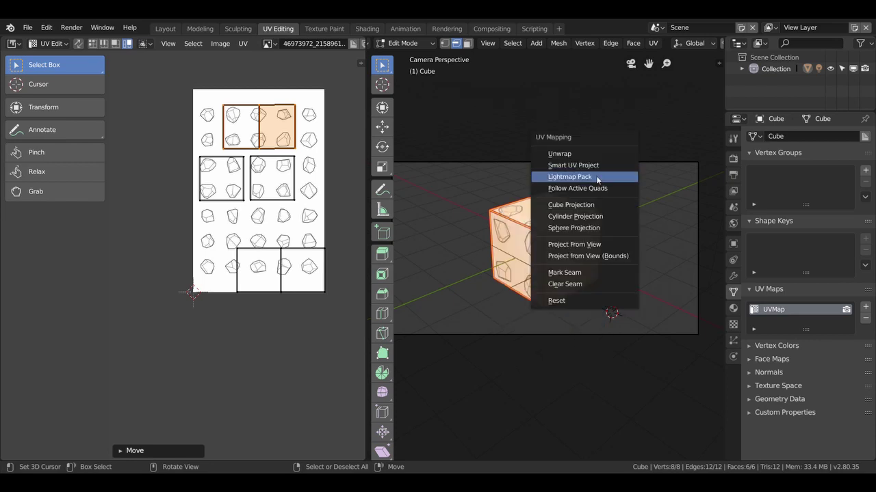
key("u")
left_click(480, 330)
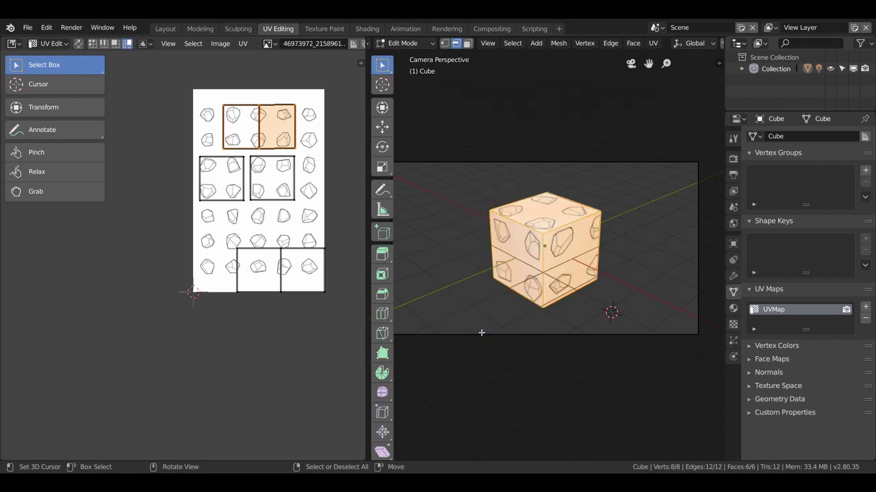
scroll(538, 263, "up", 1)
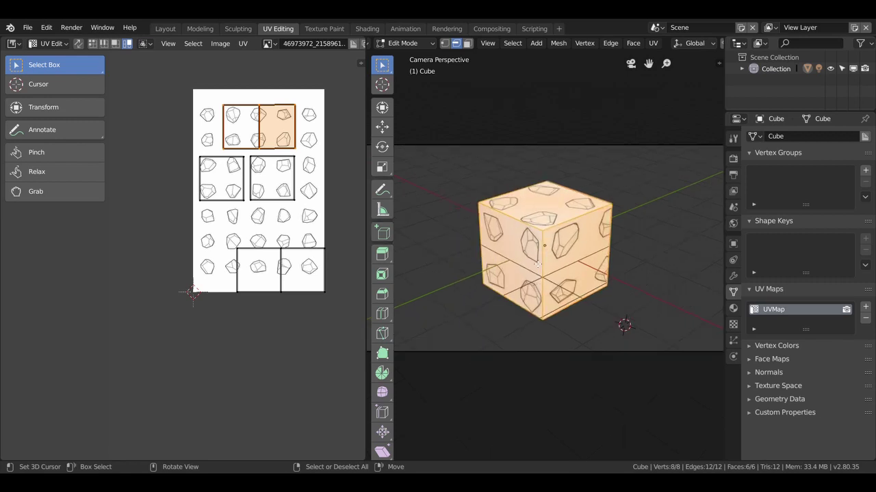
scroll(538, 263, "up", 1)
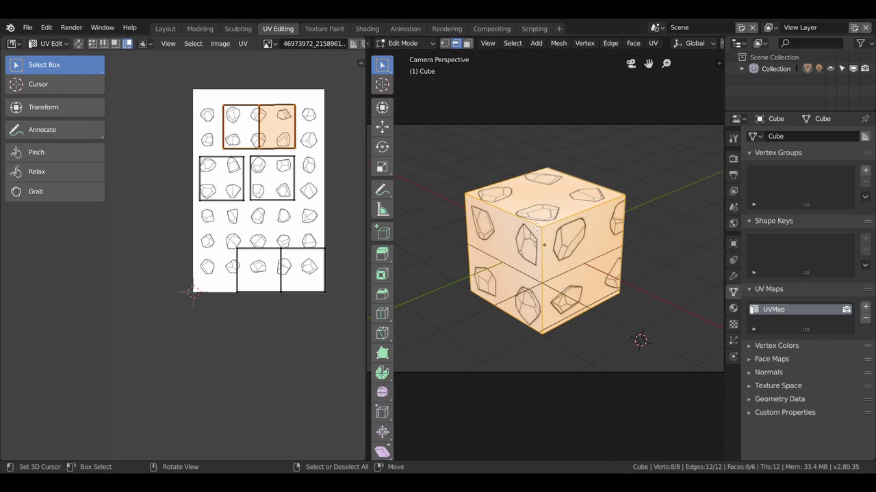
left_click(583, 219)
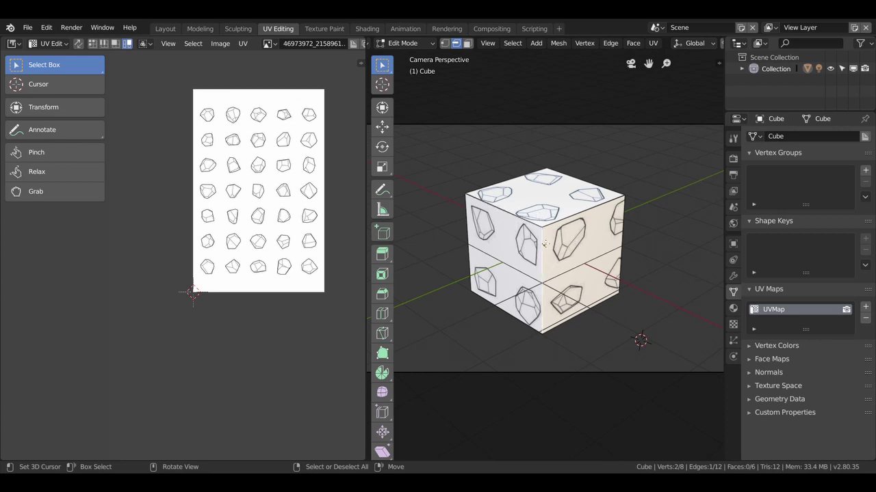
Select the middle-right UV island and scale it up about twofold.
key("a")
left_click(266, 177)
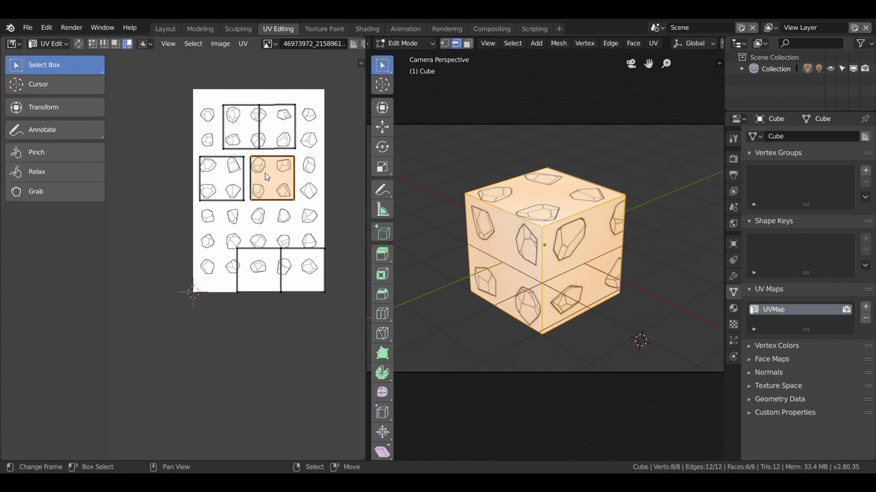
key("g")
key("s")
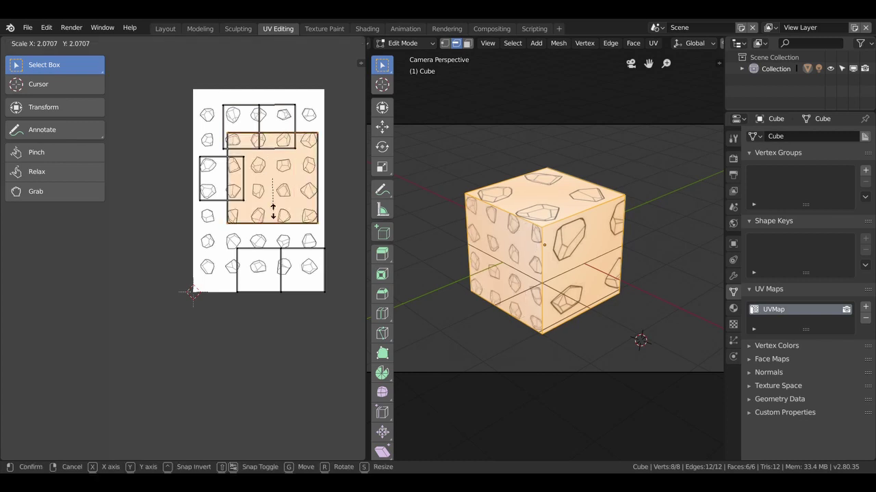
left_click(281, 220)
Zoom toward the cube, then shrink the selected UV island to a small square.
scroll(507, 277, "up", 3)
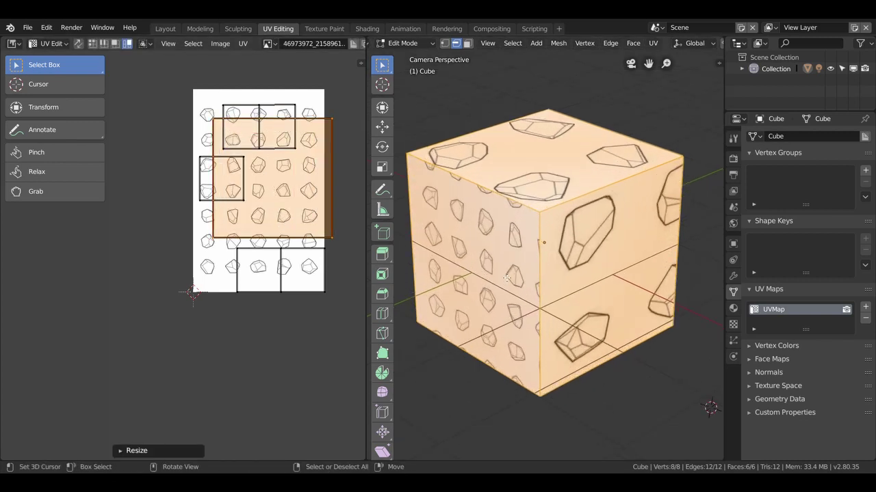
middle_click_drag(507, 277, 549, 259)
scroll(549, 259, "up", 3)
scroll(549, 260, "up", 4)
scroll(549, 259, "down", 3)
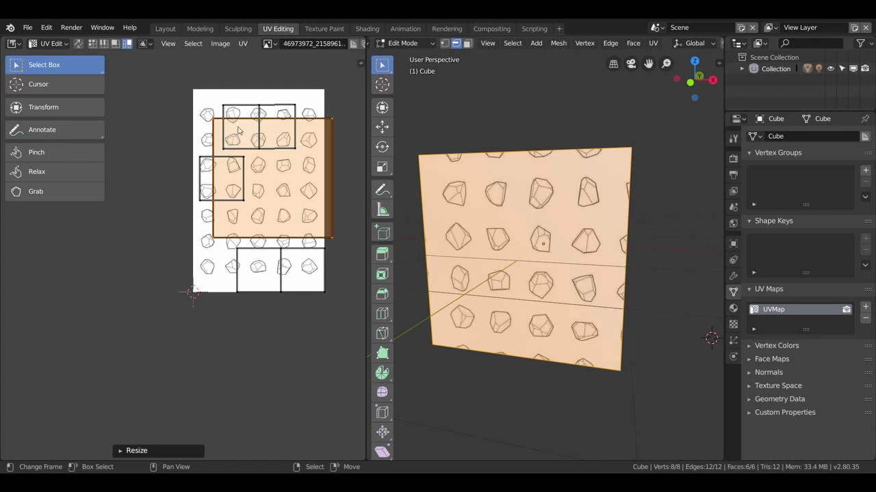
key("s")
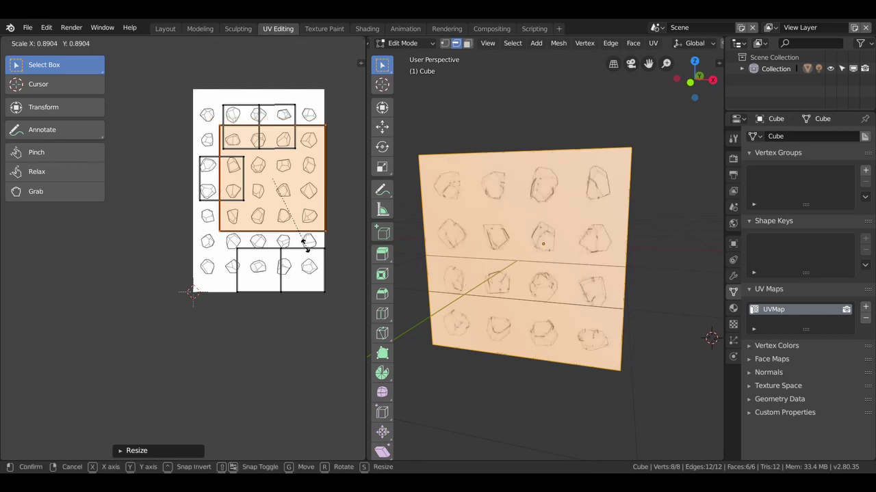
left_click(263, 192)
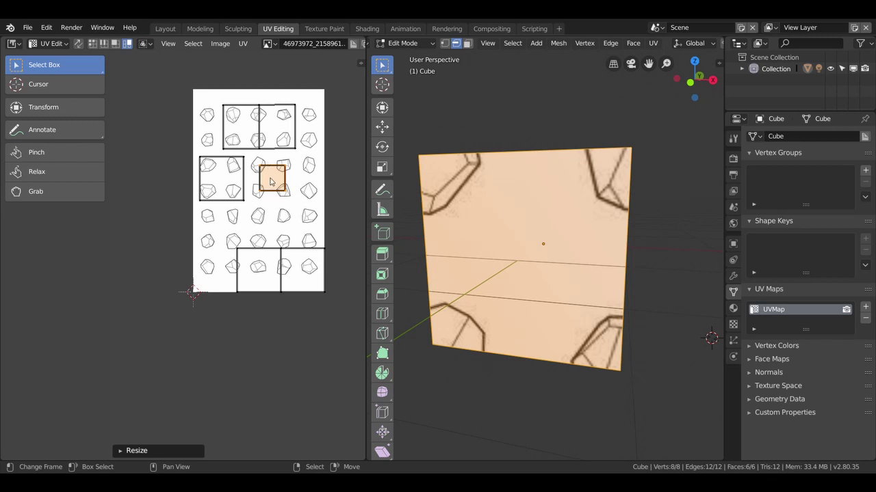
Fit the face's UV square onto a single gem, enlarging it slightly.
left_click_drag(271, 182, 258, 219)
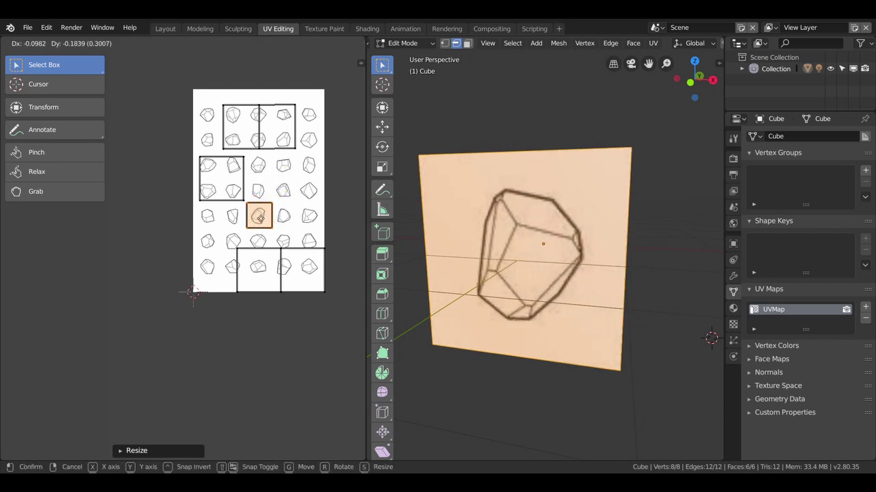
key("s")
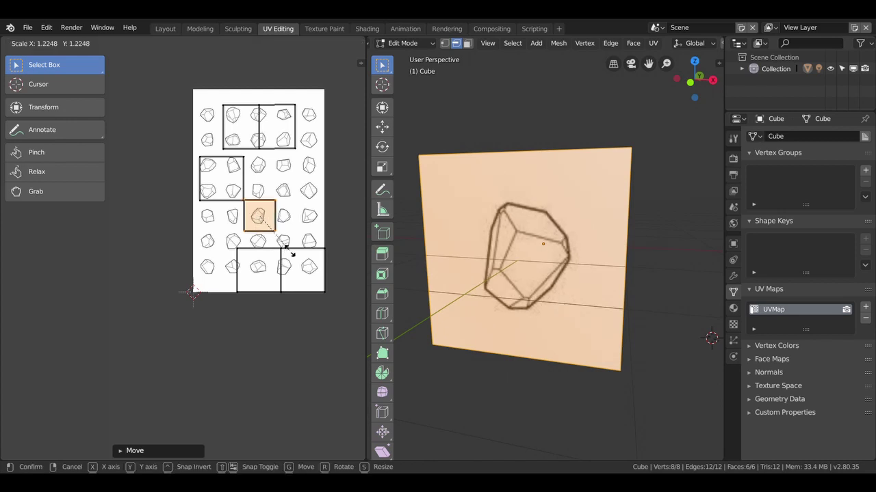
left_click(292, 254)
mouse_move(541, 284)
middle_mouse_down()
mouse_move(576, 277)
mouse_move(520, 273)
middle_mouse_up()
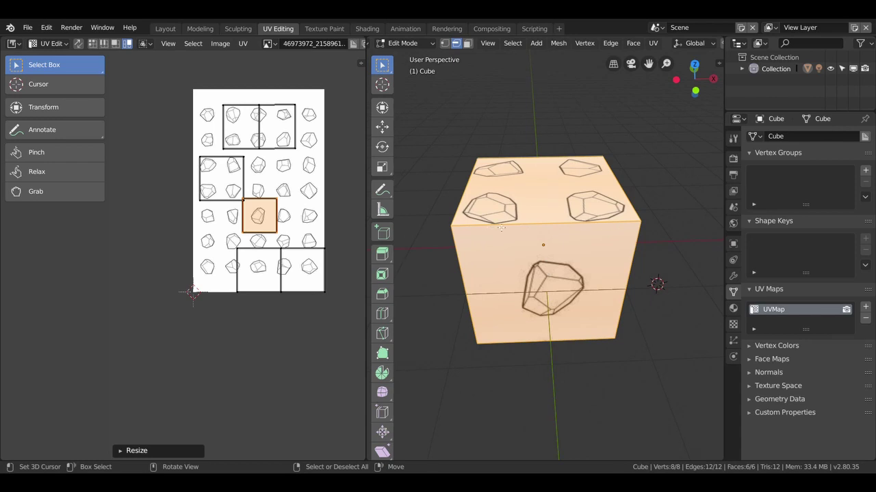
middle_click_drag(496, 251, 496, 229)
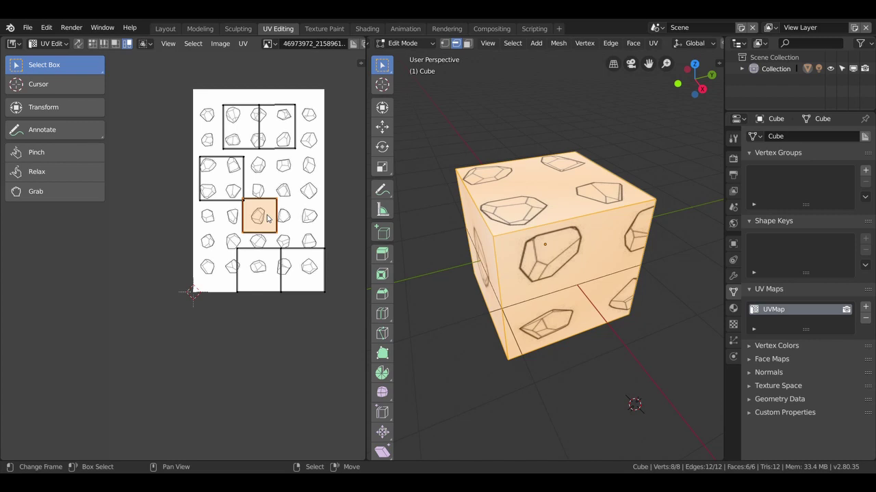
Shift the UV square onto a different gem and switch to the Texture Paint workspace.
key("g")
left_click(289, 194)
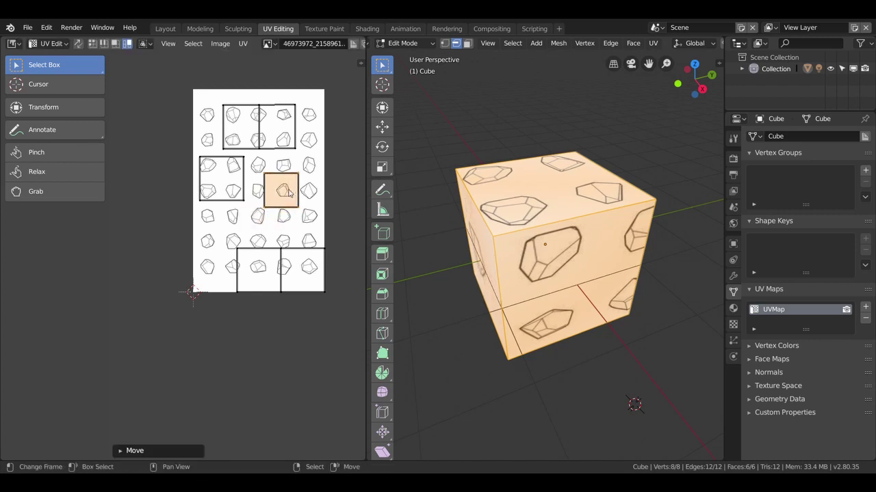
mouse_move(489, 163)
middle_mouse_down()
mouse_move(470, 174)
mouse_move(589, 242)
mouse_move(560, 262)
middle_mouse_up()
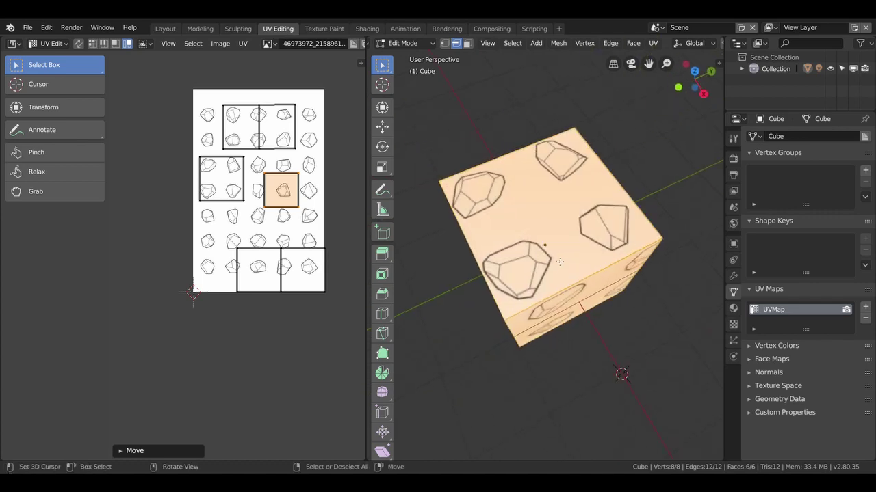
left_click(325, 28)
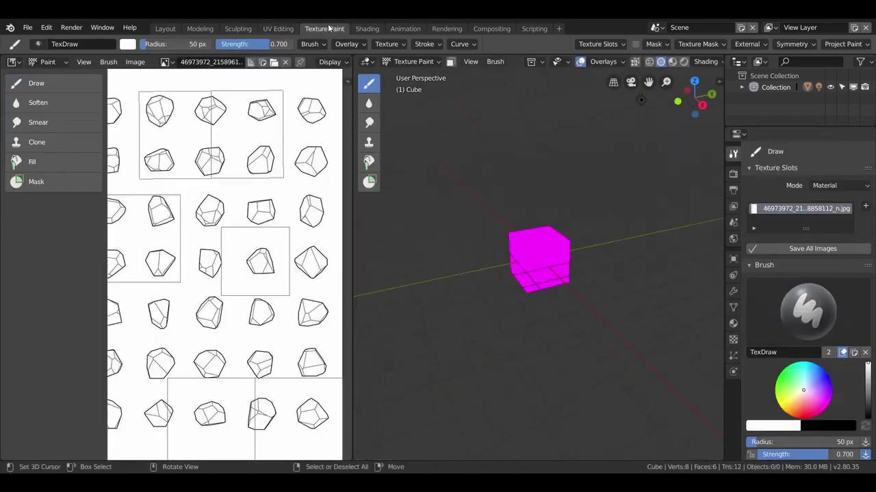
Unlink the gem image and replace the Image Texture node with a Checker Texture in Shading.
left_click(286, 61)
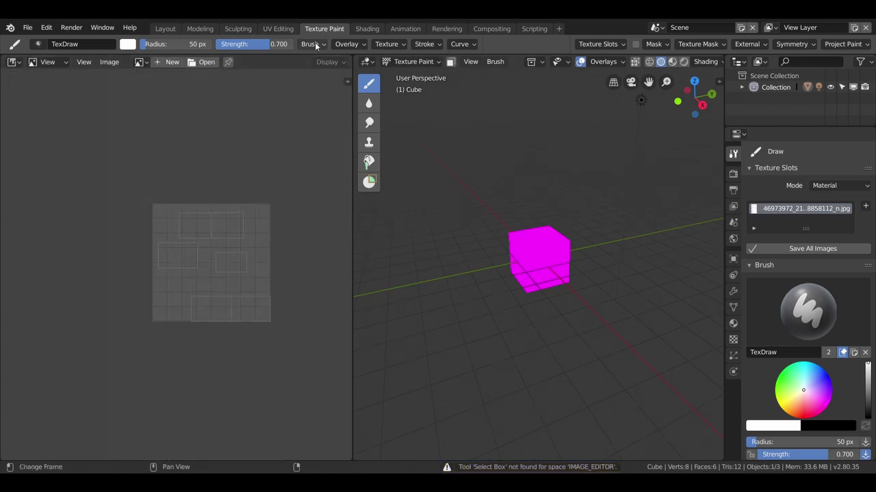
left_click(357, 28)
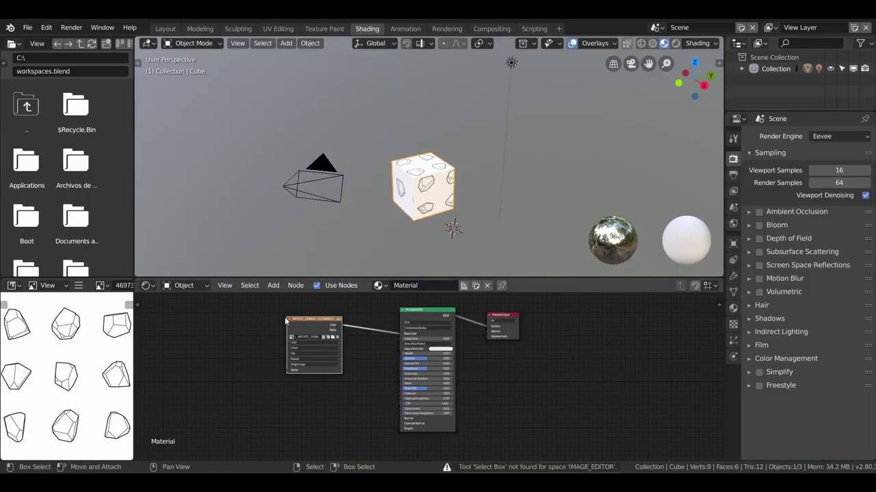
key("x")
scroll(348, 327, "up", 4)
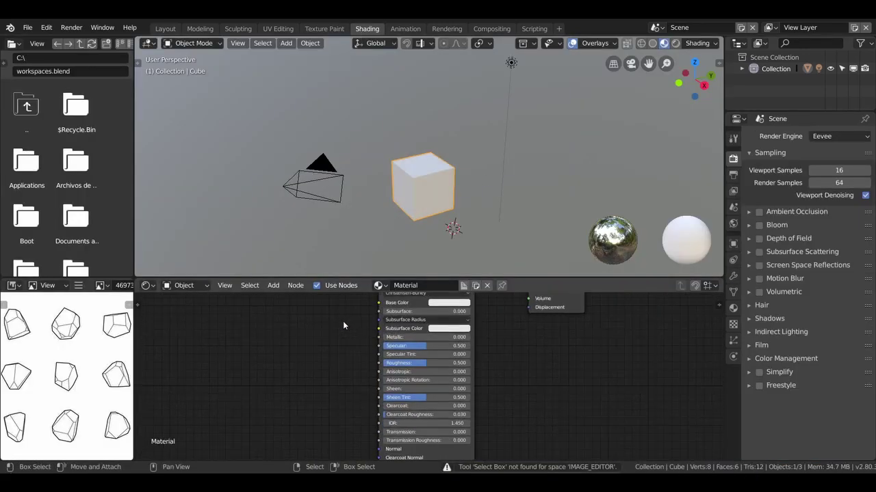
key("shift+a")
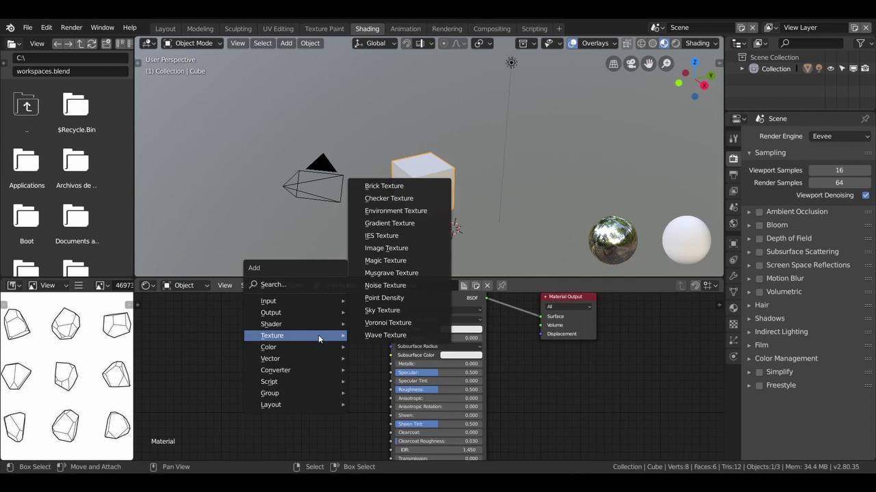
left_click(383, 200)
left_click(364, 330)
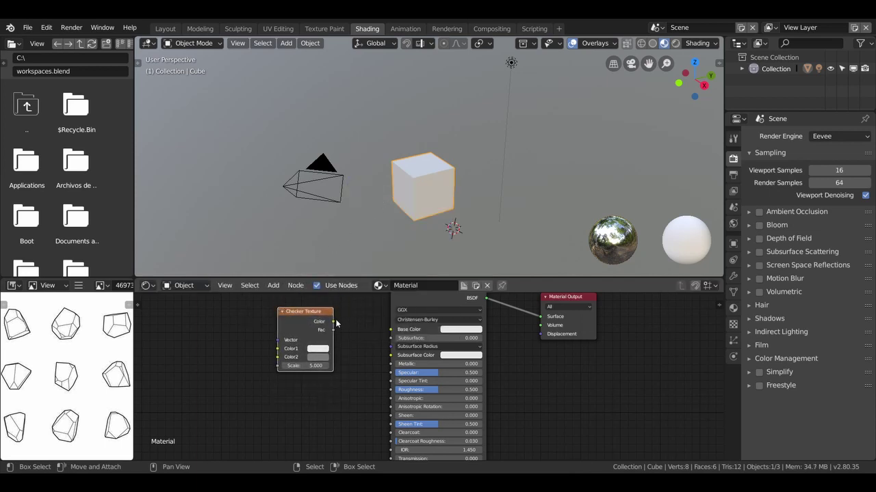
Connect Checker Color to Base Color, set Scale 7.1, and return to Texture Paint.
left_click_drag(334, 321, 391, 329)
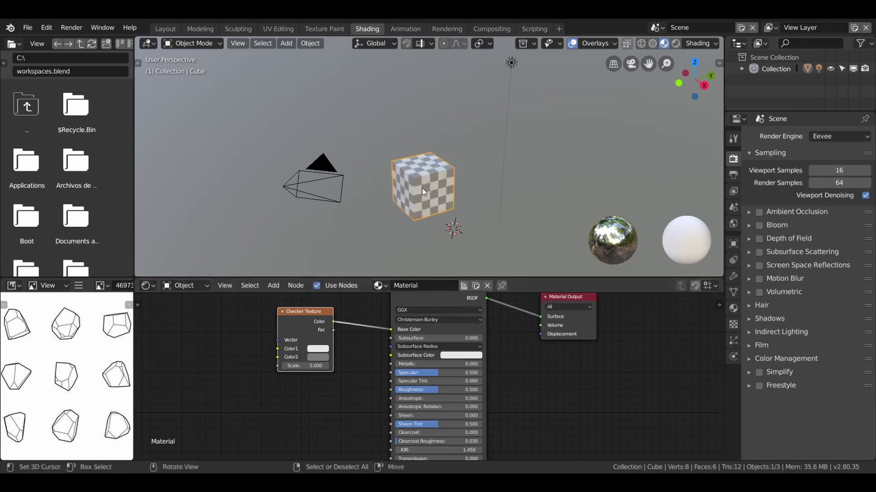
scroll(443, 175, "up", 2)
scroll(443, 176, "up", 2)
scroll(442, 176, "up", 2)
mouse_move(443, 176)
middle_mouse_down()
mouse_move(448, 165)
mouse_move(397, 219)
middle_mouse_up()
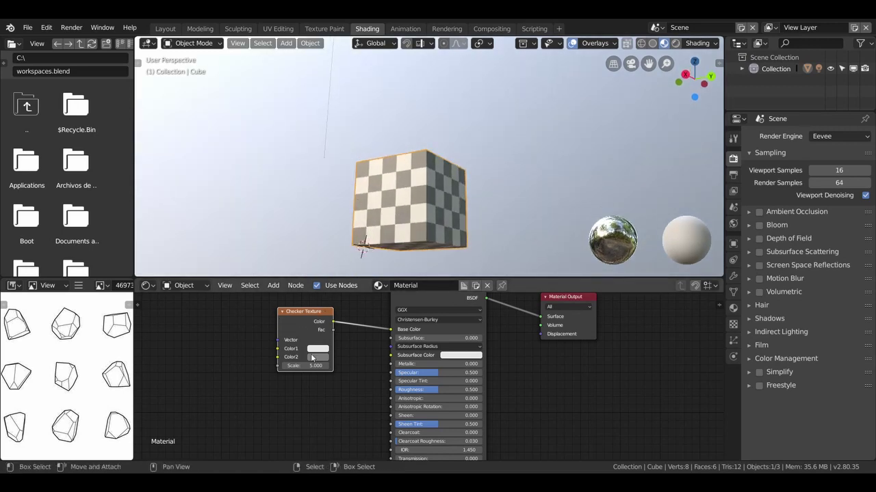
left_click_drag(309, 366, 322, 366)
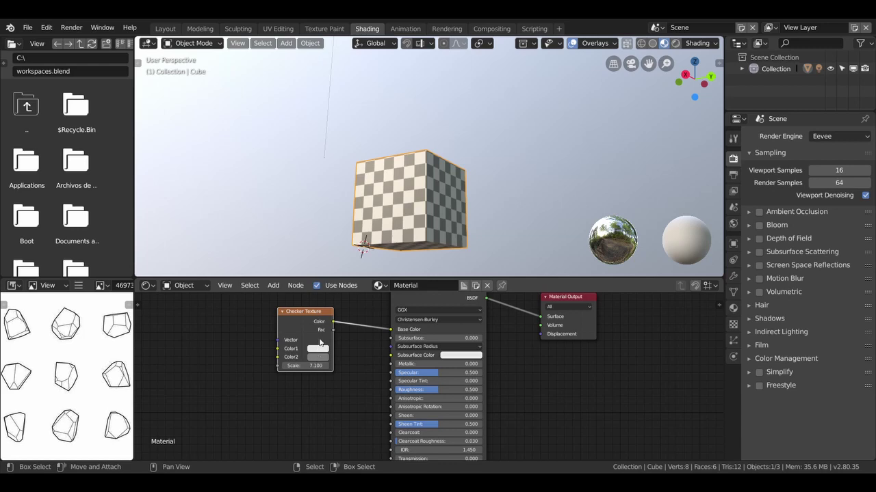
left_click(324, 28)
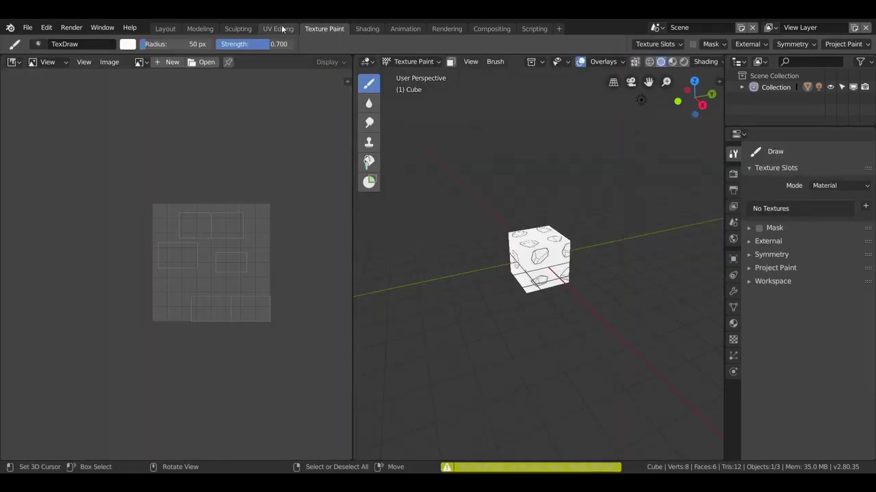
In the UV Editing workspace, unlink the gem image and pan the UV layout into view.
left_click(277, 28)
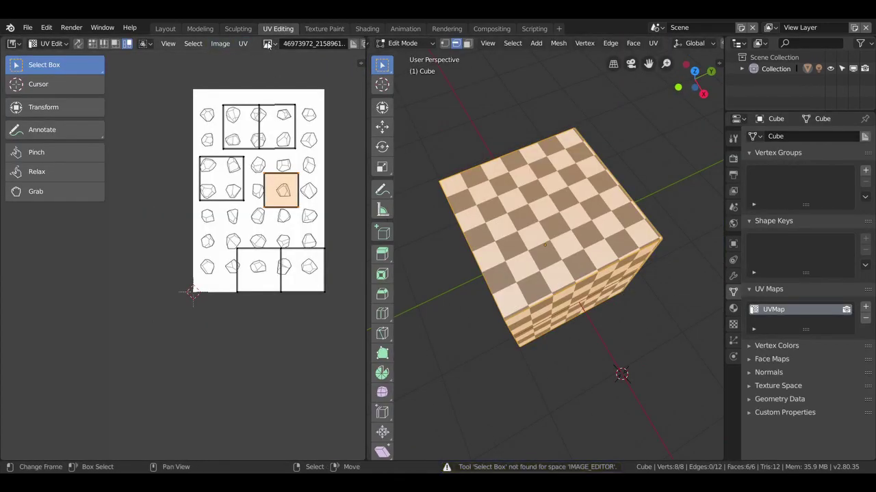
scroll(324, 44, "down", 1)
scroll(323, 44, "down", 1)
left_click(334, 43)
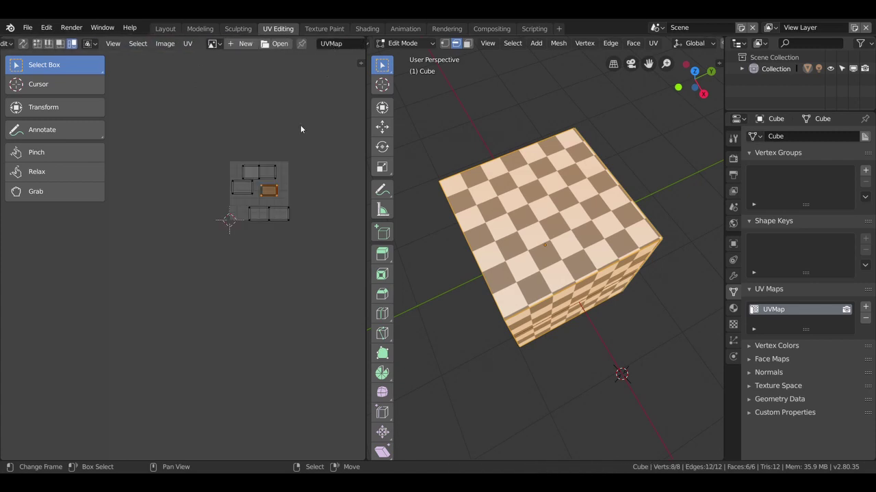
scroll(269, 196, "up", 2)
scroll(276, 188, "up", 1)
middle_click_drag(276, 188, 153, 255)
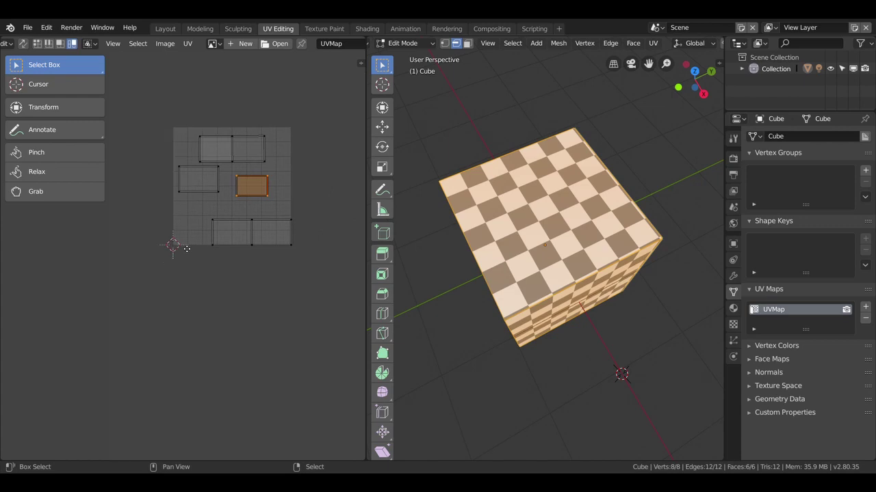
Move the selected UV face slightly, then push it far right along X off the grid.
key("g")
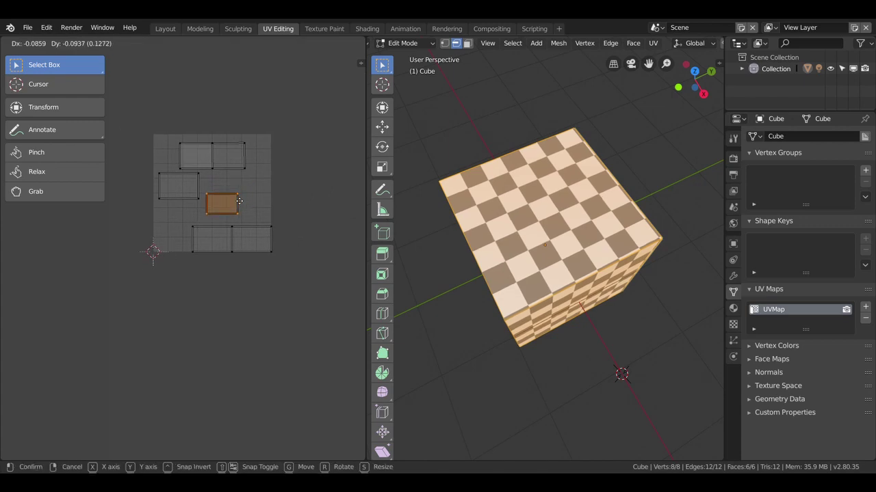
left_click(261, 204)
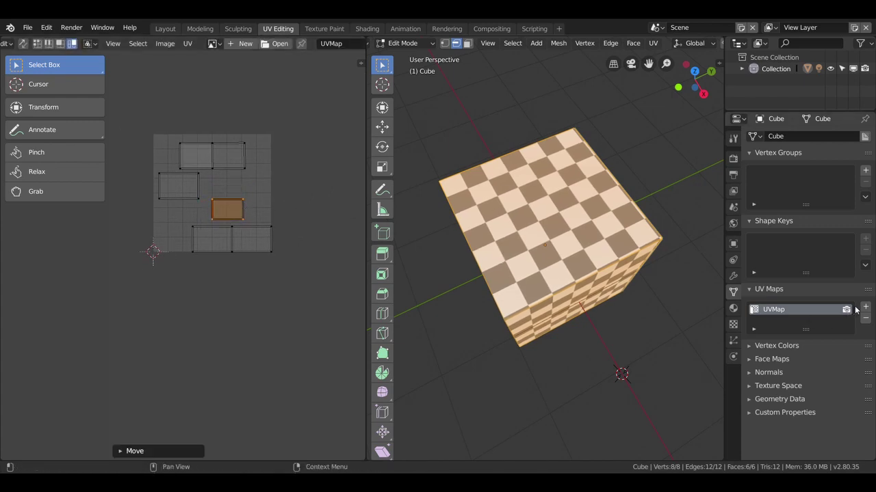
mouse_move(636, 270)
middle_mouse_down()
mouse_move(673, 197)
mouse_move(645, 221)
middle_mouse_up()
scroll(645, 220, "down", 3)
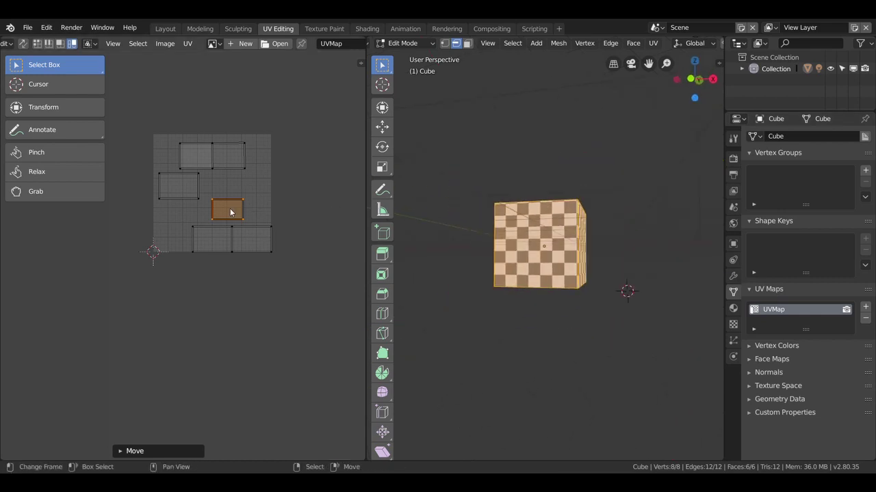
left_click_drag(229, 213, 236, 212)
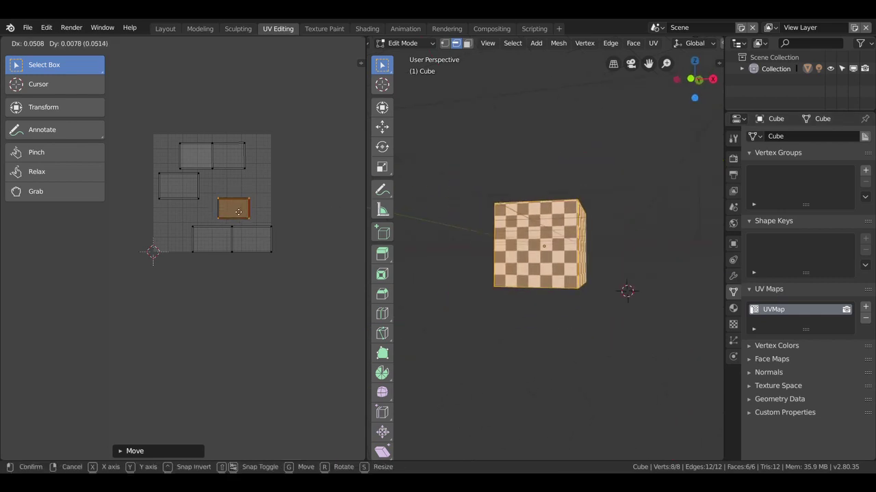
middle_click_drag(444, 248, 472, 226)
left_click_drag(236, 211, 246, 199)
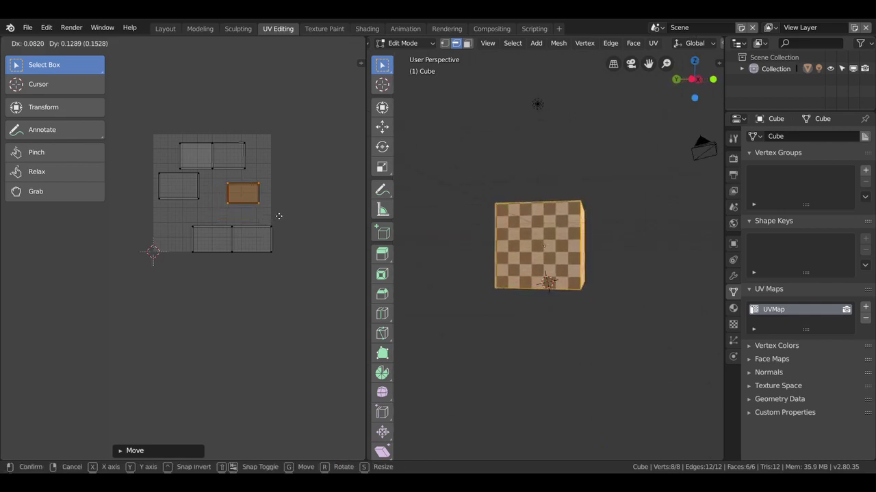
middle_click_drag(546, 277, 575, 254)
key("g")
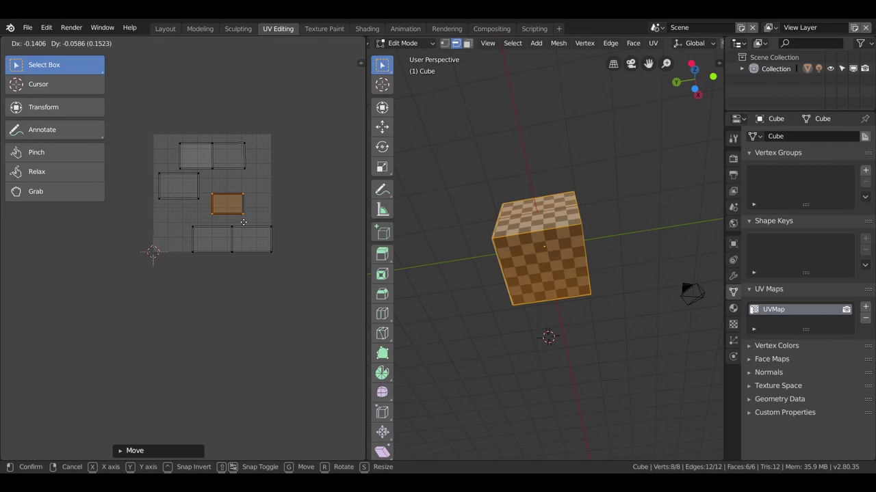
key("x")
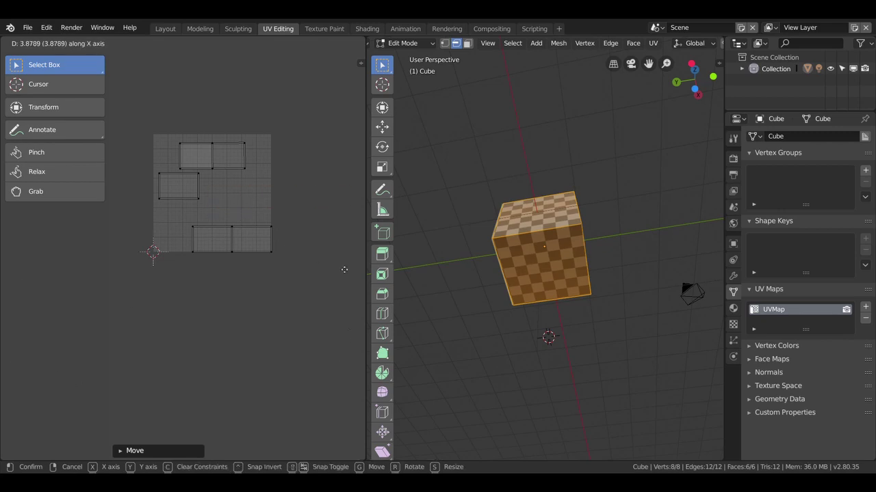
left_click(230, 217)
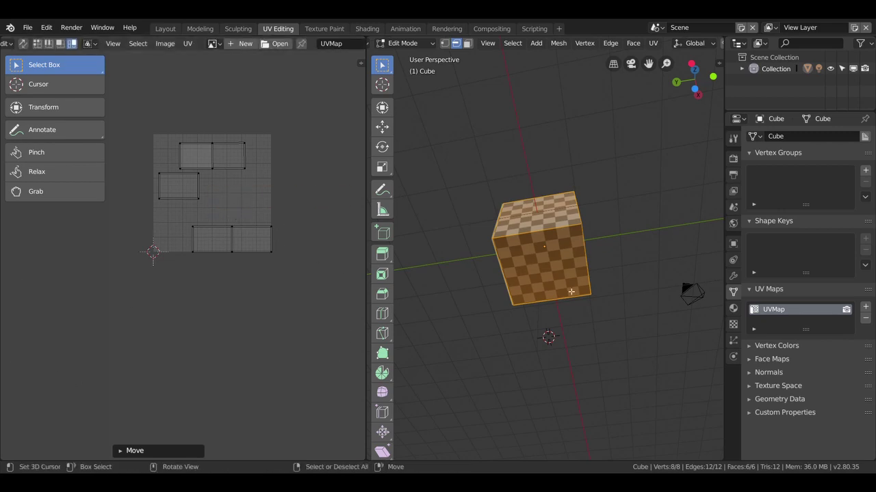
Delete the cube's UV map and re-unwrap it with Smart UV Project at default settings.
left_click(865, 318)
middle_click_drag(653, 276, 592, 297)
key("u")
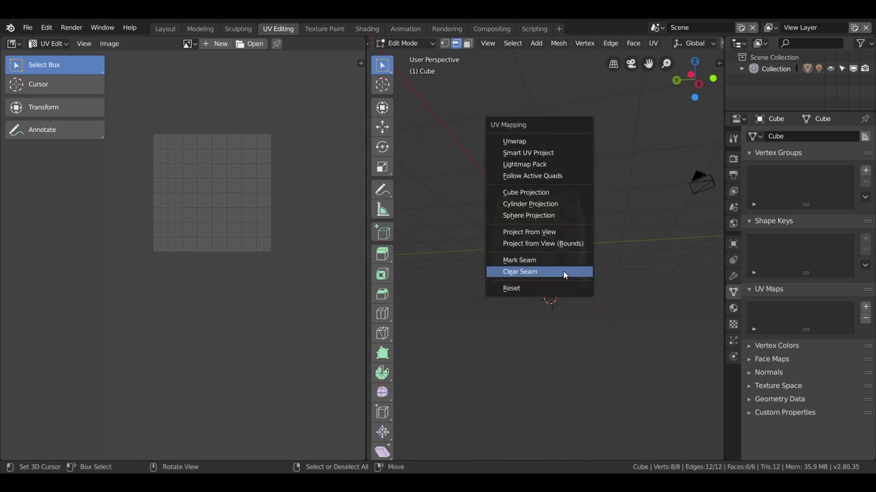
left_click(527, 153)
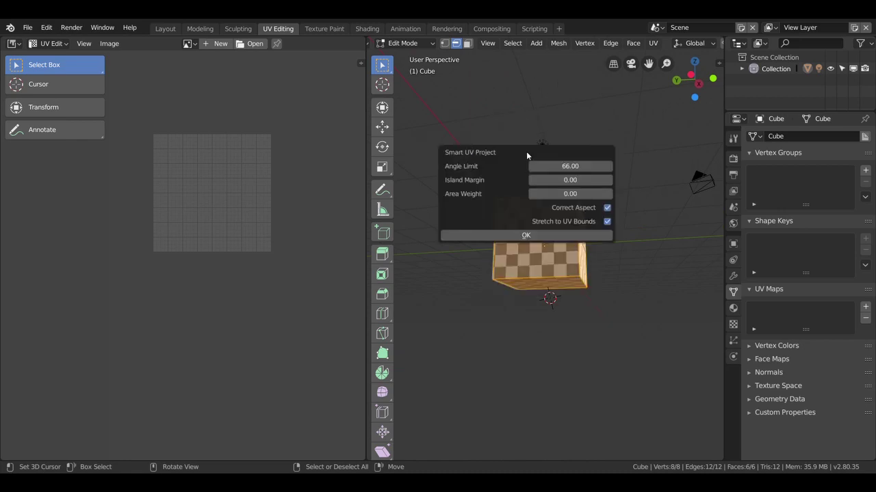
left_click(526, 236)
scroll(234, 209, "down", 2)
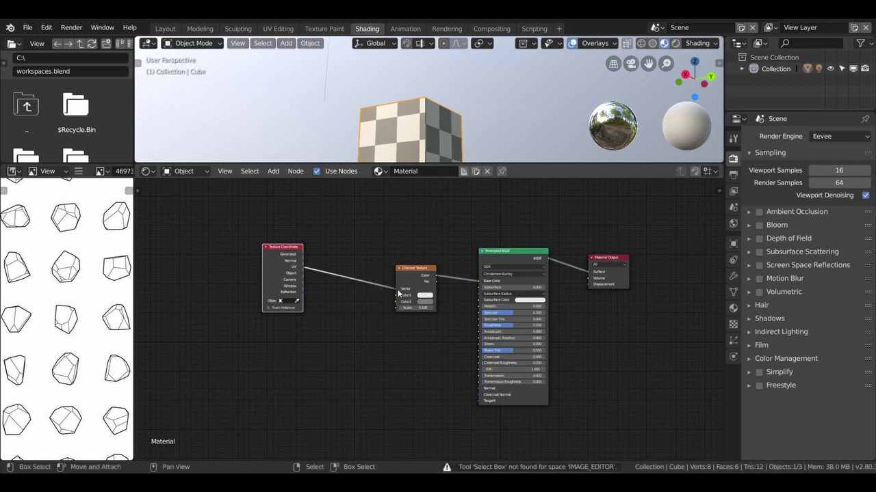
Reconnect Texture Coordinate UV to the Checker's Vector input, then switch to UV Editing.
left_click_drag(395, 289, 365, 286)
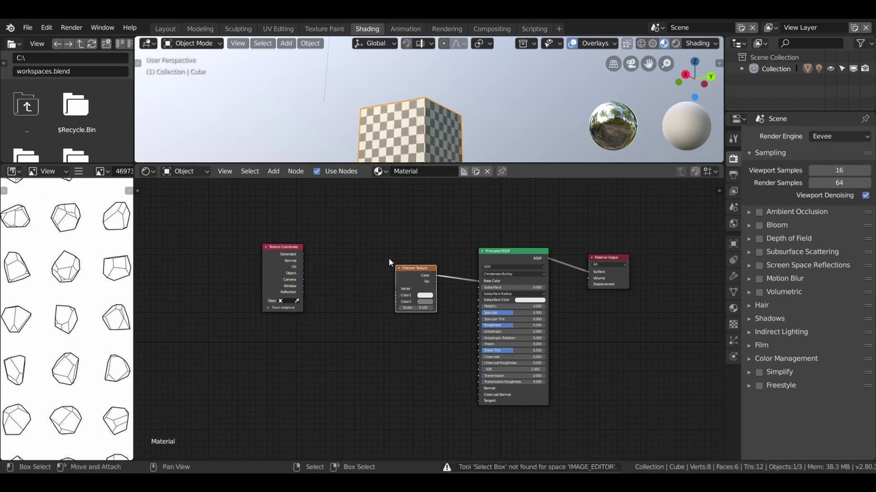
left_click_drag(278, 250, 301, 245)
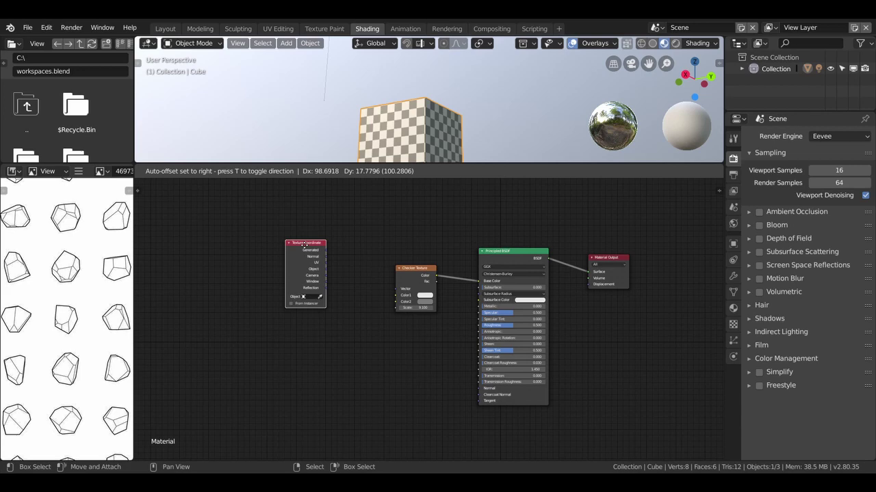
scroll(301, 245, "up", 1)
scroll(303, 249, "up", 1)
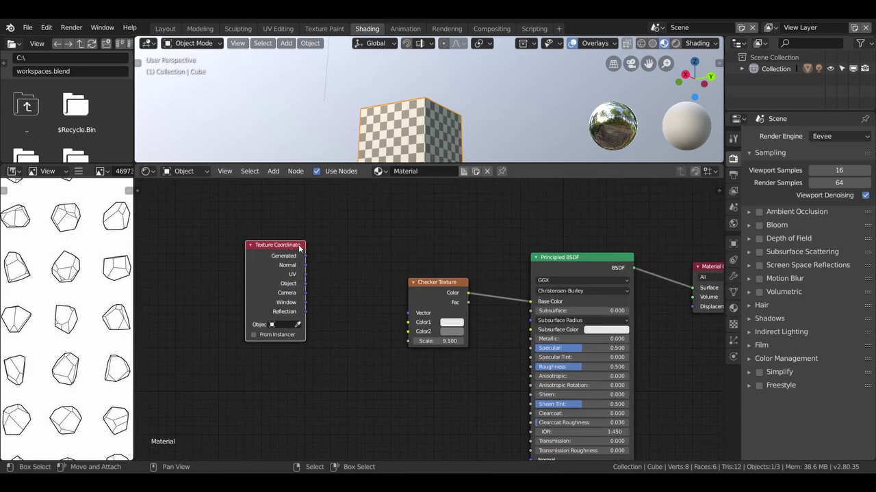
key("shift+a")
left_click_drag(304, 275, 408, 313)
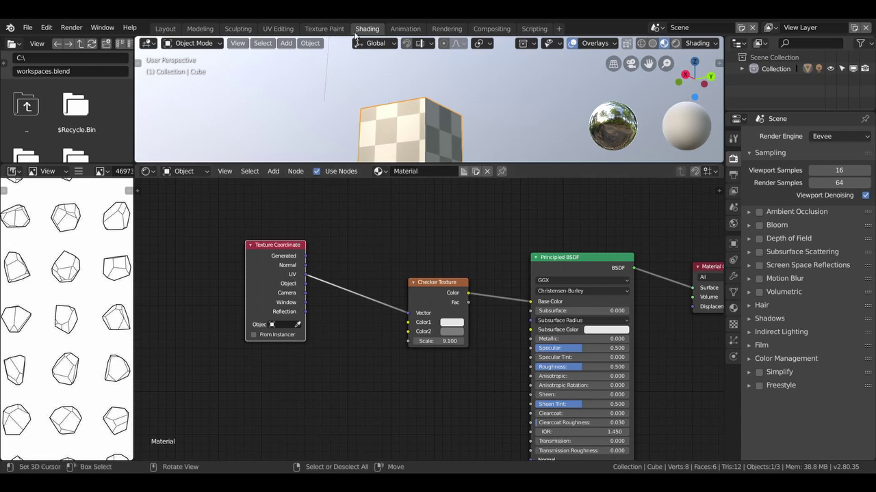
left_click(394, 30)
left_click(280, 28)
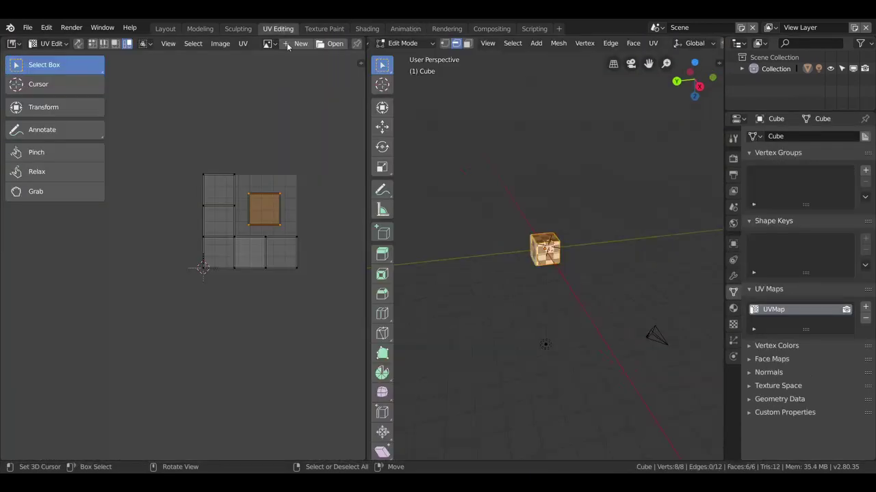
Move the inset face's UV island to a new spot in the UV layout.
scroll(325, 221, "up", 1)
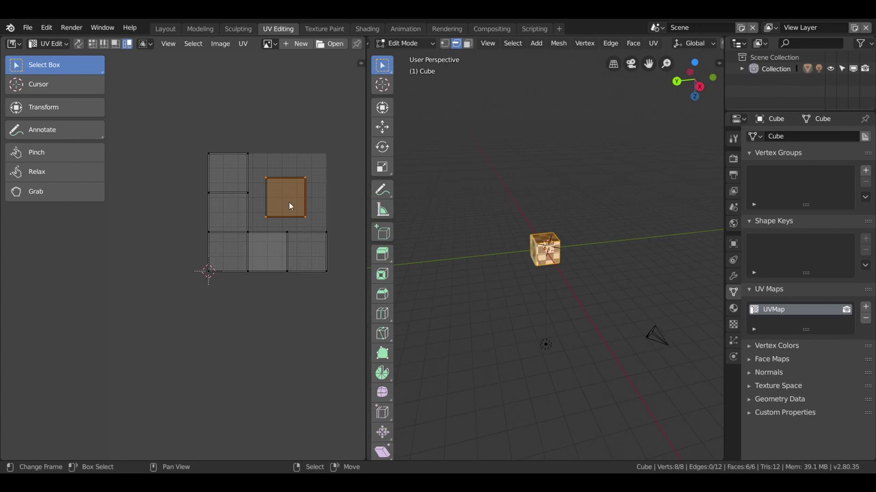
key("g")
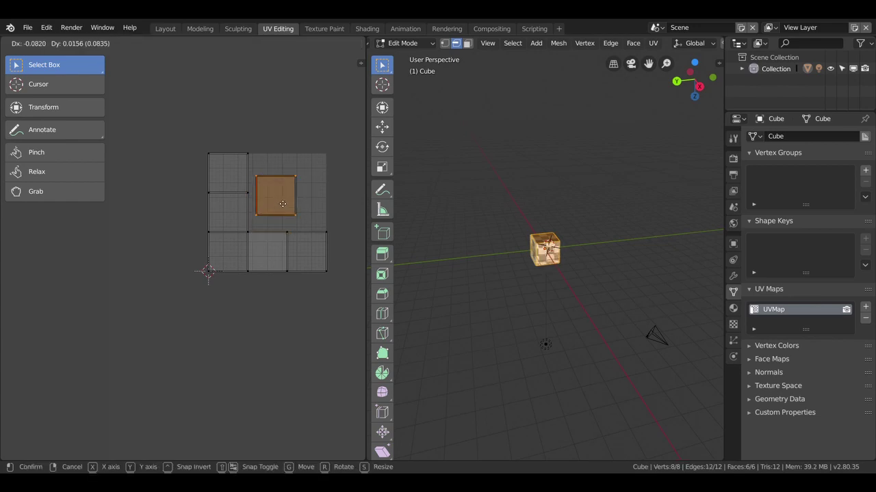
left_click(293, 201)
scroll(554, 251, "up", 2)
scroll(553, 250, "up", 5)
scroll(554, 250, "up", 2)
middle_click_drag(553, 251, 589, 260)
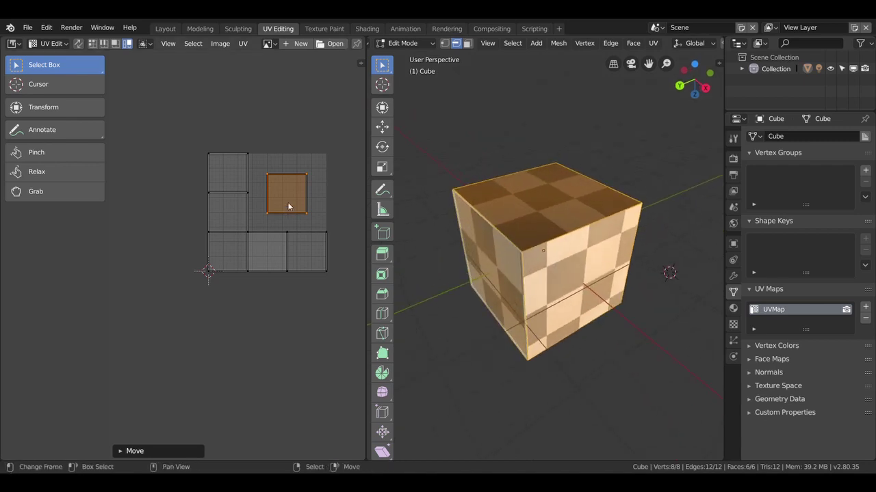
Put the 2D cursor on the island and scale it up twice to nearly fill its square.
left_click(275, 194)
right_click(275, 194, "shift")
left_click(287, 198)
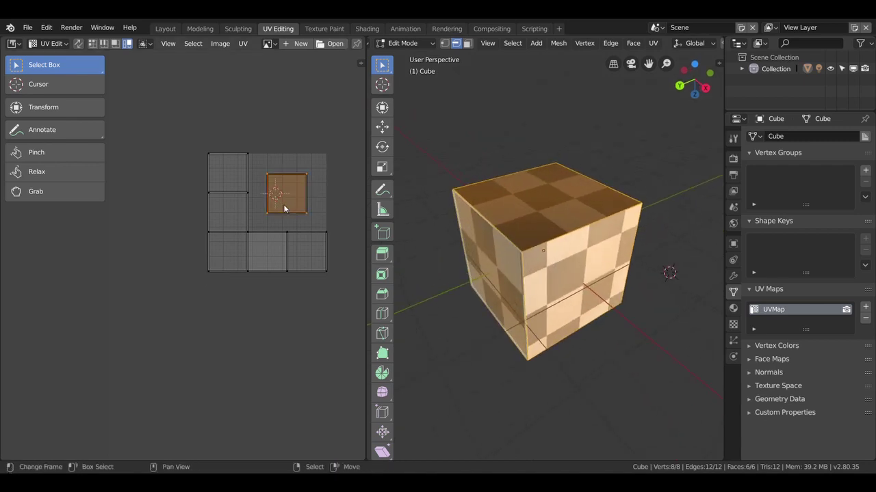
key("s")
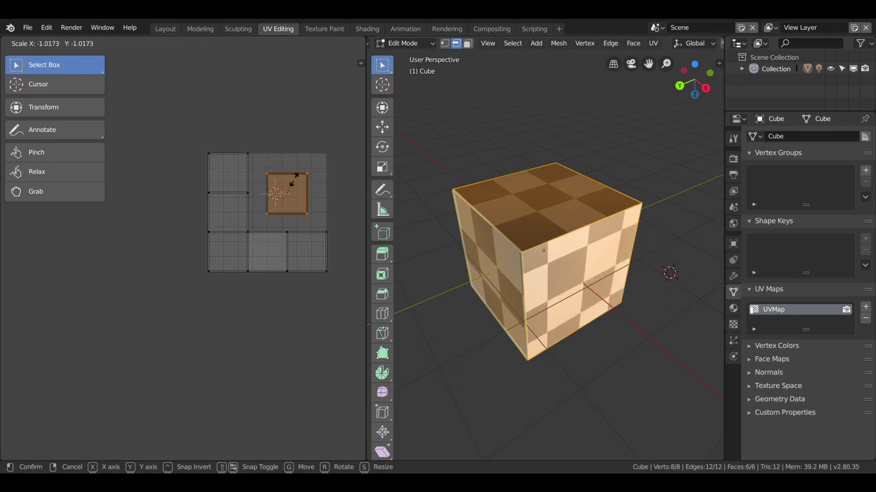
left_click(347, 195)
key("s")
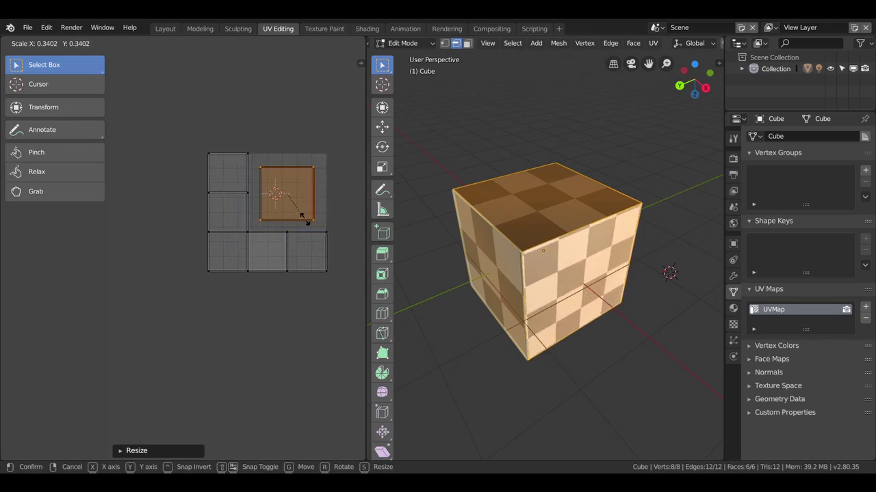
left_click(303, 216)
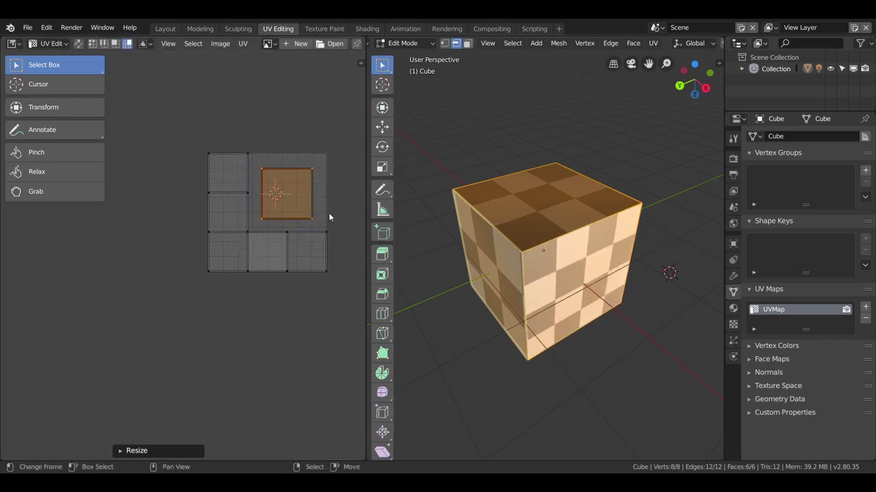
Zoom and pan to reframe the UV layout in the editor.
scroll(246, 214, "down", 1)
scroll(246, 215, "up", 2)
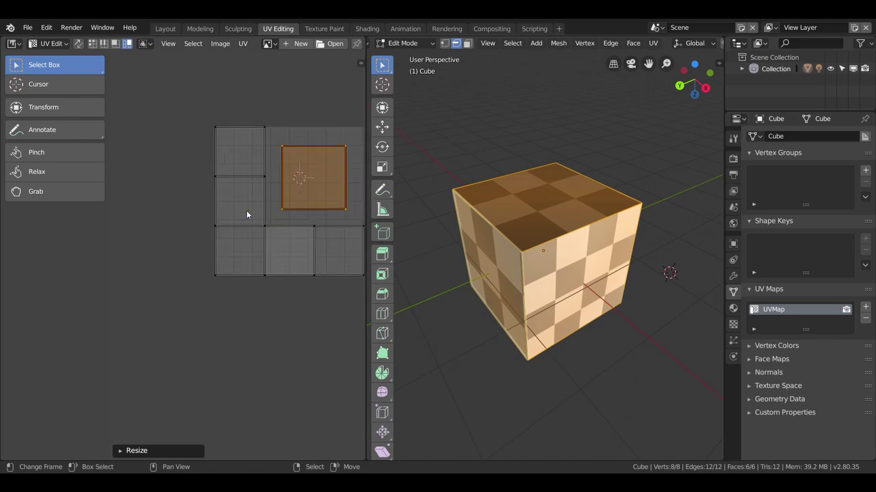
scroll(550, 238, "down", 2)
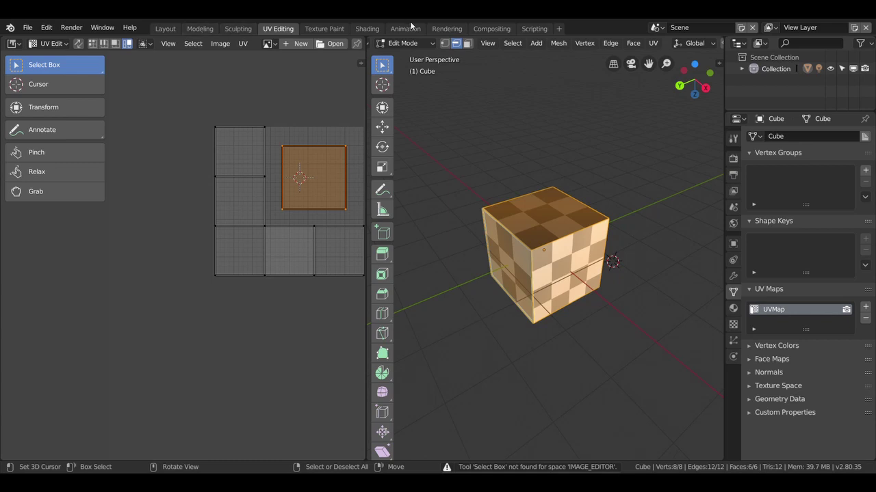
scroll(260, 167, "down", 1)
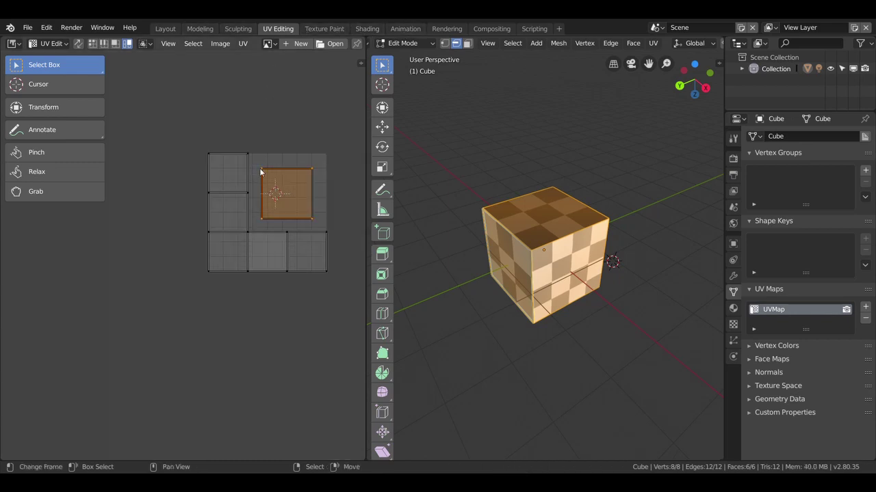
mouse_move(297, 230)
middle_mouse_down("ctrl")
mouse_move(272, 192)
mouse_move(287, 167)
mouse_move(254, 256)
middle_mouse_up("ctrl")
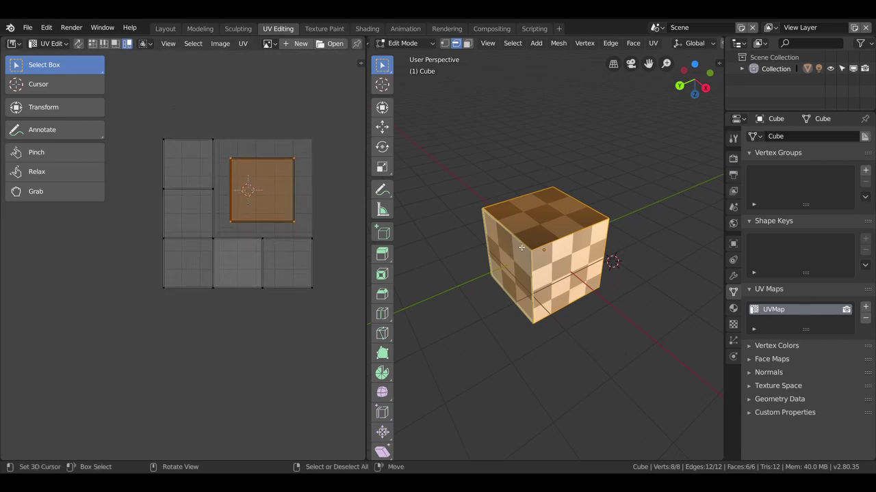
key("u")
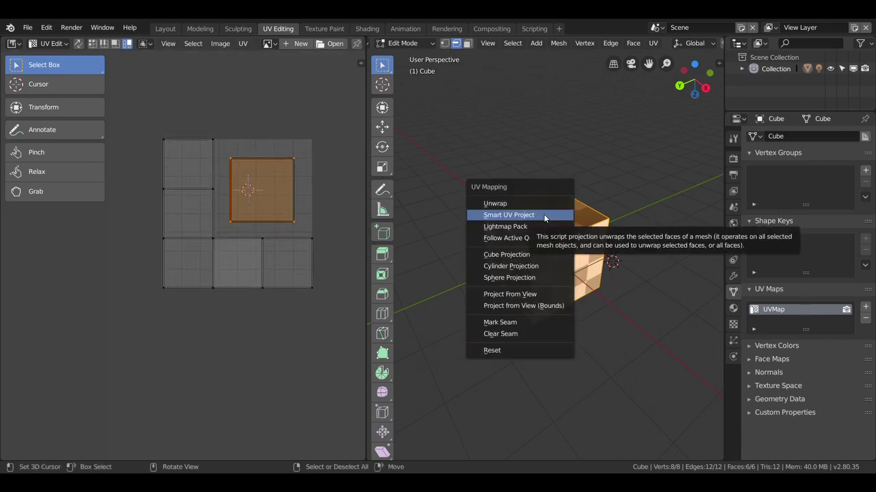
Rerun Smart UV Project on the cube with Angle Limit 67.02 and Island Margin 1.00.
left_click(503, 216)
left_click_drag(534, 229, 533, 229)
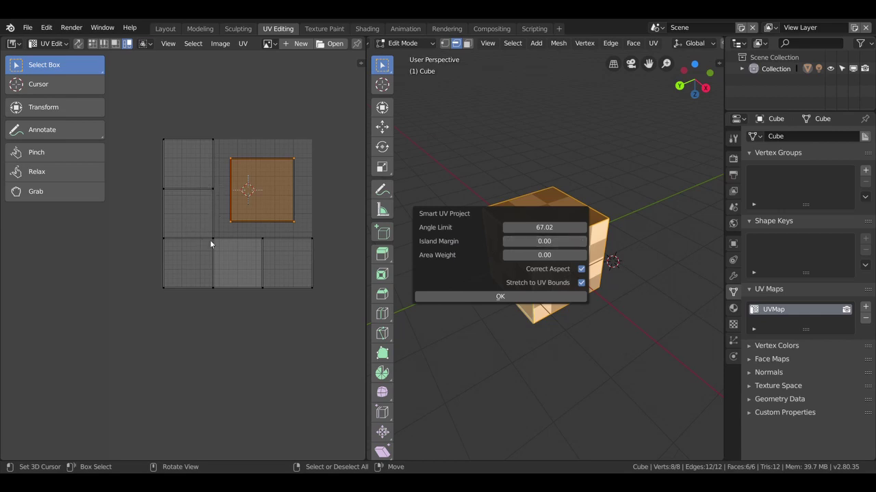
left_click_drag(540, 242, 568, 241)
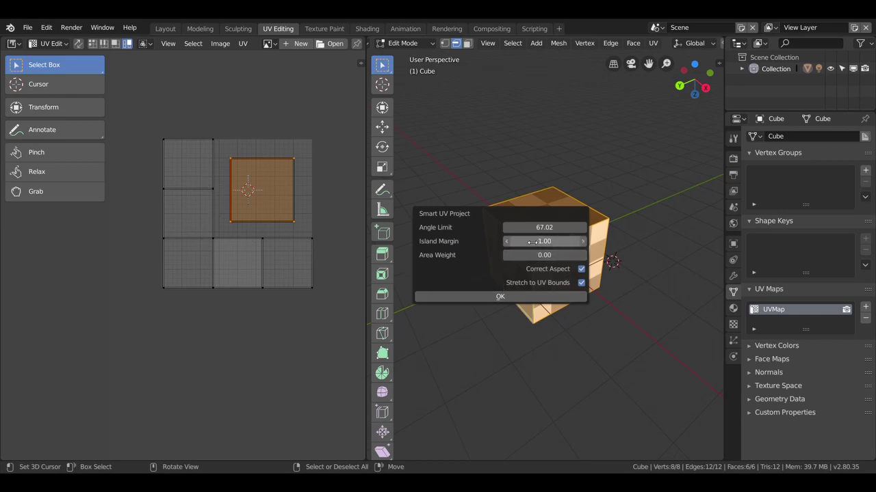
left_click(500, 296)
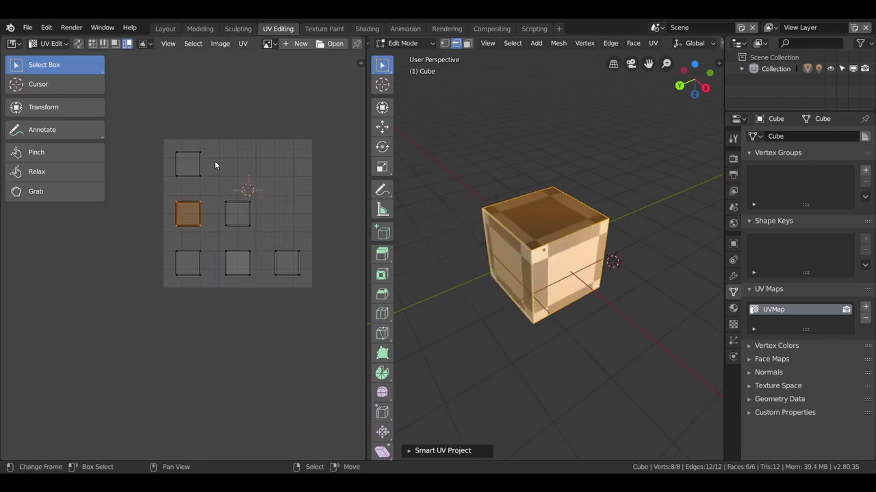
mouse_move(410, 232)
middle_mouse_down()
mouse_move(423, 214)
mouse_move(422, 244)
middle_mouse_up()
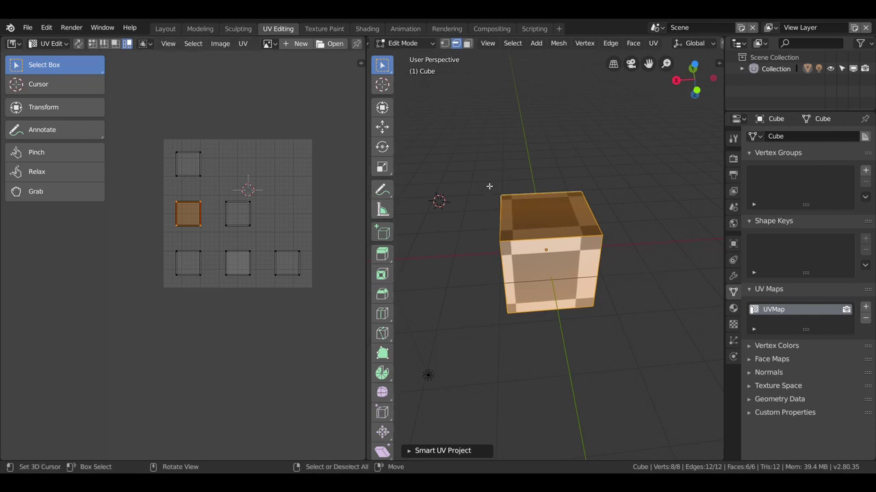
key("u")
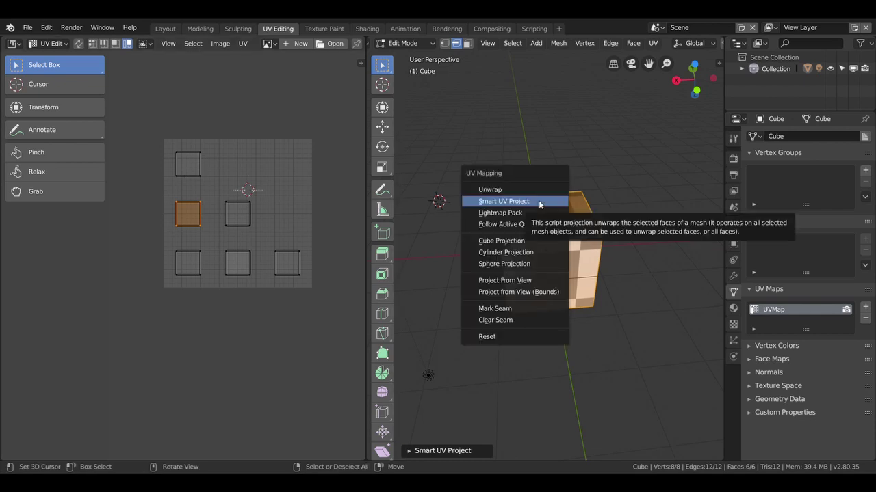
Try Cube, Cylinder and Sphere Projection on the cube in turn.
left_click(518, 240)
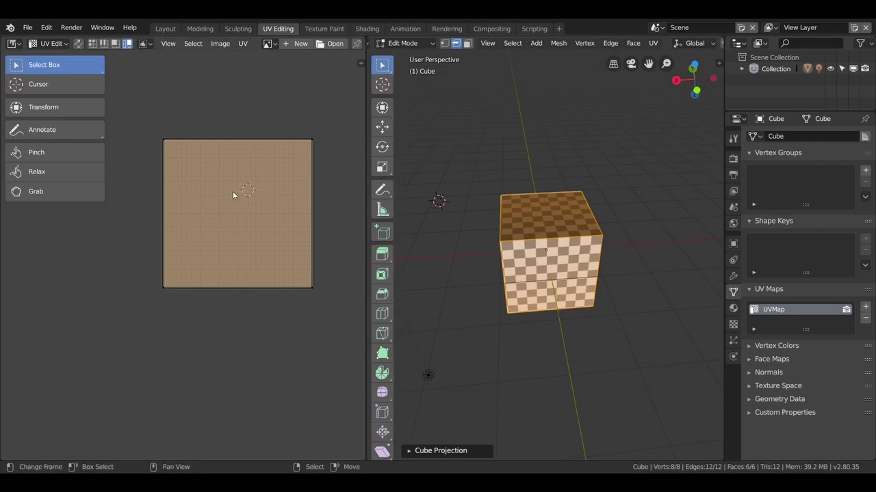
middle_click_drag(224, 192, 231, 190)
mouse_move(535, 257)
middle_mouse_down()
mouse_move(609, 263)
mouse_move(422, 236)
mouse_move(530, 241)
mouse_move(497, 246)
middle_mouse_up()
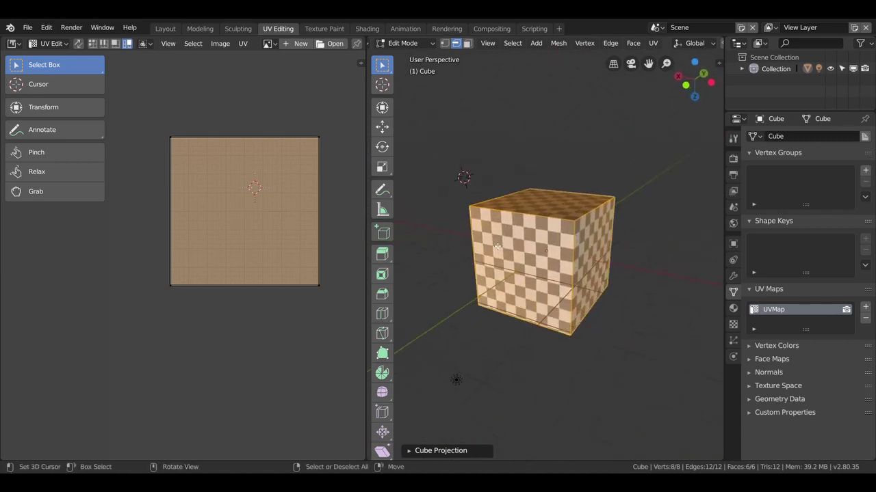
key("u")
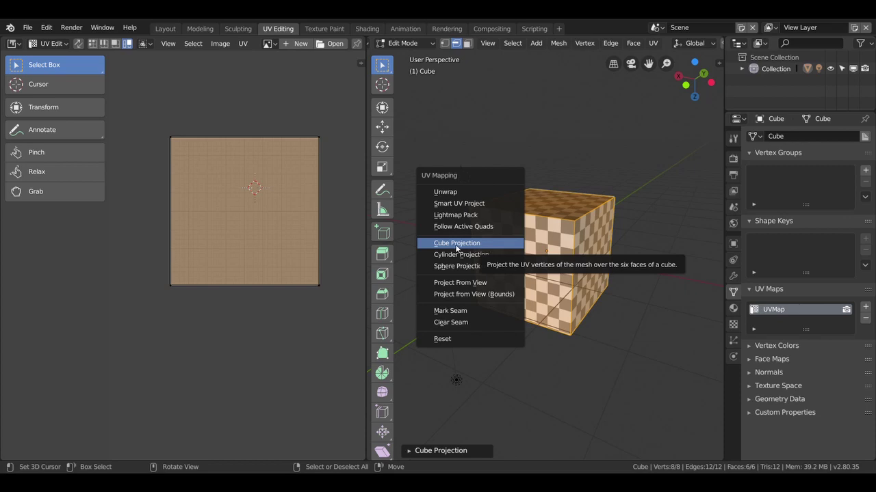
left_click(456, 256)
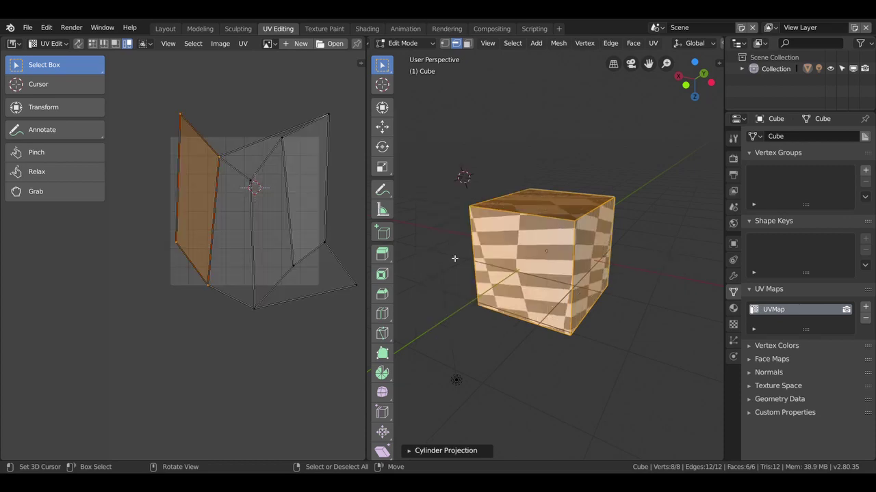
mouse_move(509, 265)
middle_mouse_down()
mouse_move(575, 265)
mouse_move(533, 249)
middle_mouse_up()
key("u")
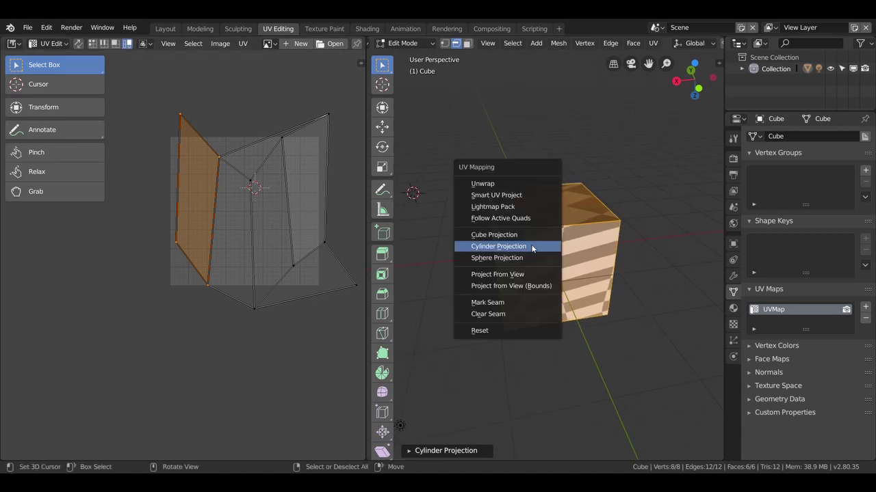
left_click(522, 259)
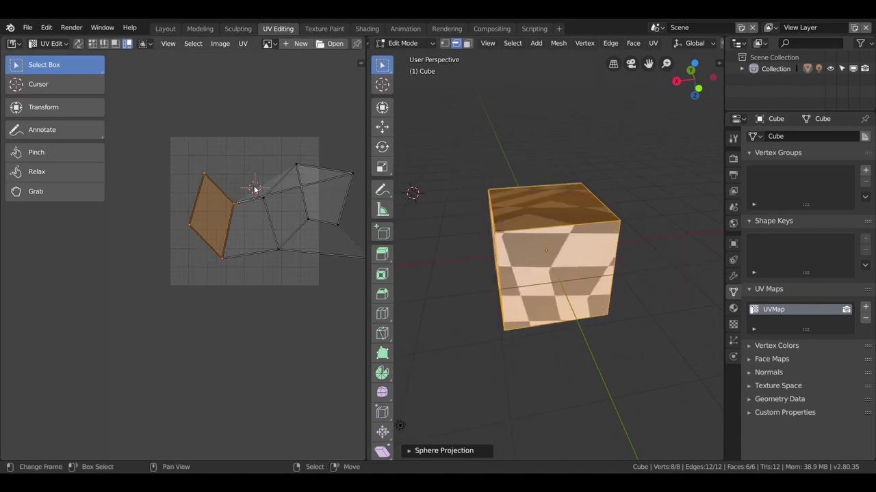
Delete the cube's UVMap and create fresh UVs with Cube Projection.
key("u")
key("u")
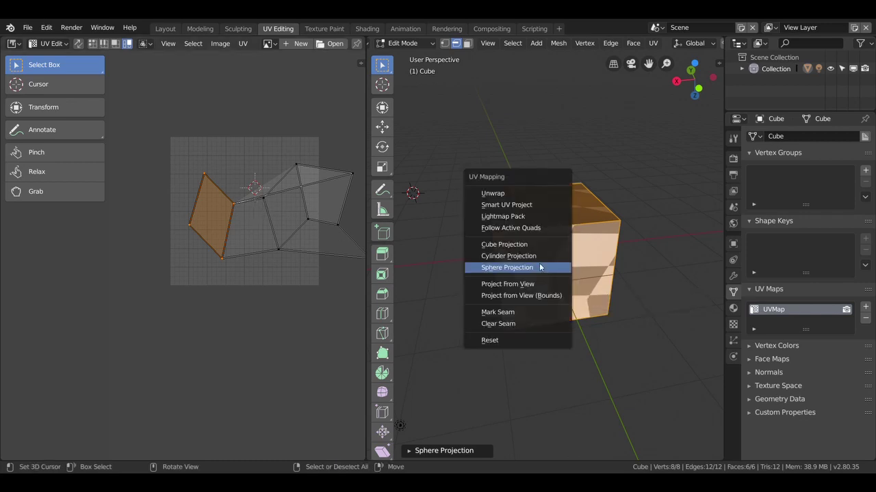
left_click(533, 246)
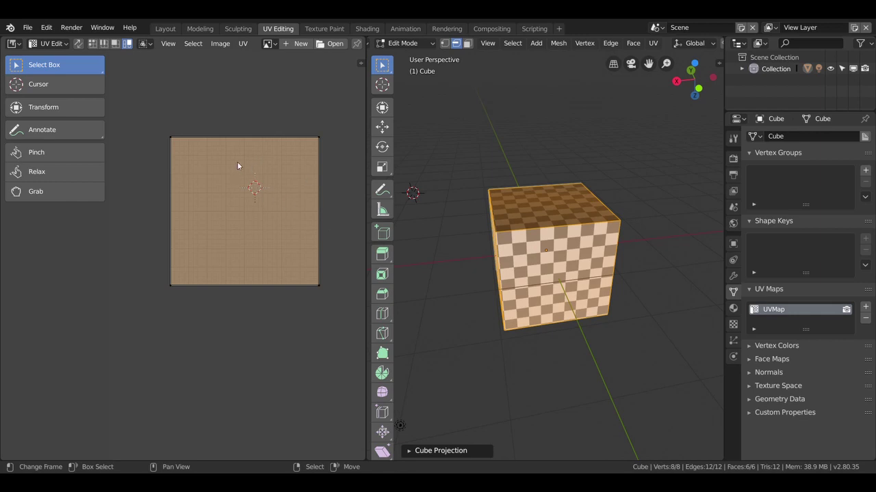
scroll(548, 253, "down", 3)
middle_click_drag(548, 253, 616, 239)
middle_click_drag(512, 210, 548, 226)
left_click(865, 318)
key("u")
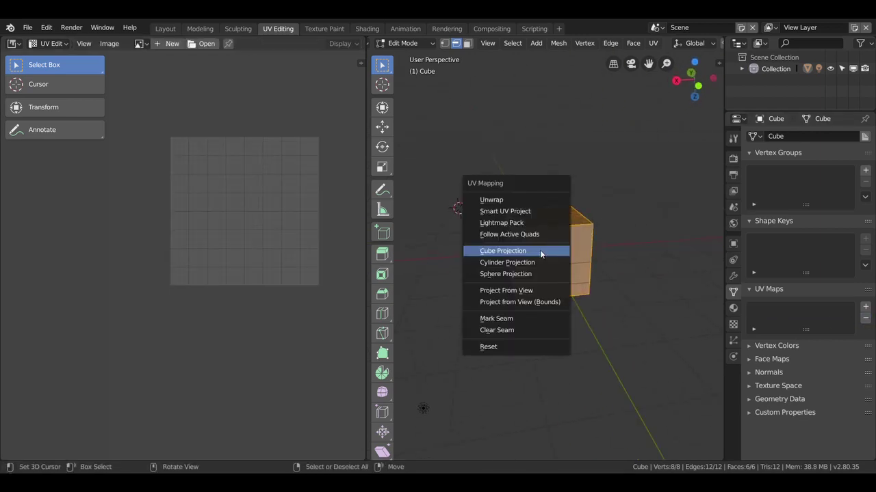
left_click(540, 254)
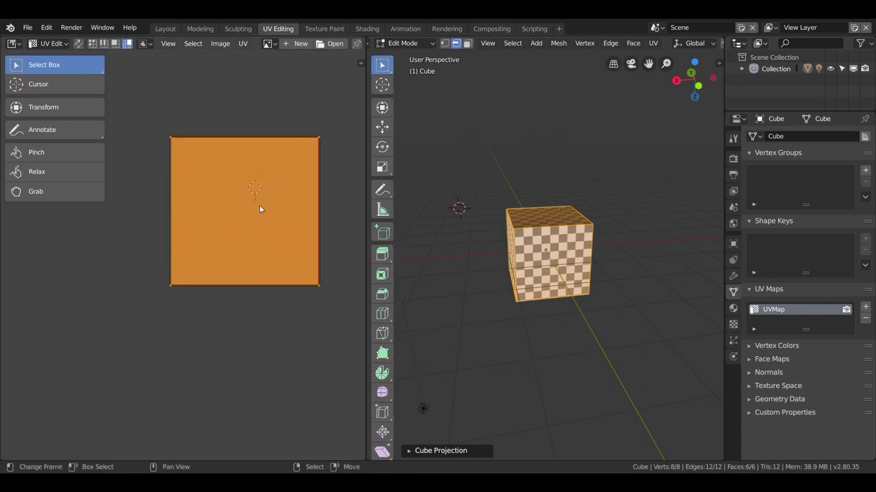
scroll(259, 206, "up", 2)
scroll(259, 205, "down", 2)
mouse_move(260, 208)
middle_mouse_down()
mouse_move(268, 221)
mouse_move(238, 233)
middle_mouse_up()
mouse_move(553, 286)
middle_mouse_down()
mouse_move(471, 216)
mouse_move(467, 157)
mouse_move(436, 199)
mouse_move(441, 270)
mouse_move(523, 270)
middle_mouse_up()
Bring up the UV Mapping menu for the cube in Edit Mode.
key("u")
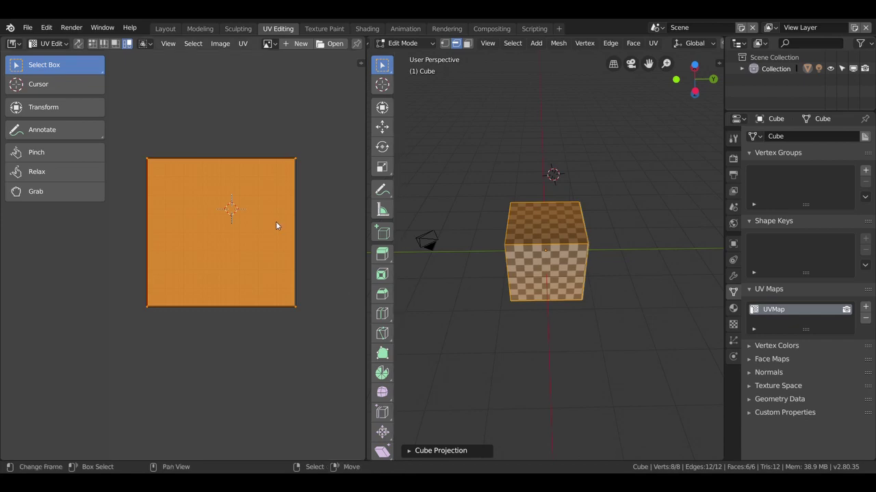
scroll(551, 254, "down", 2)
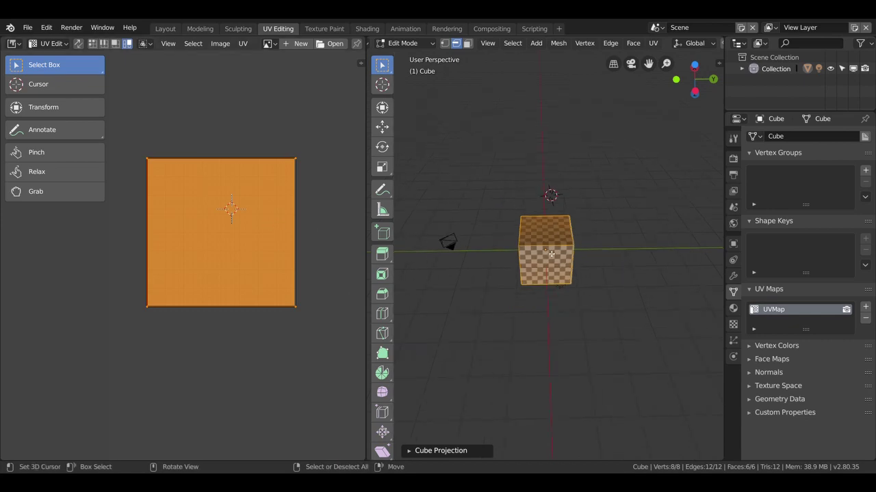
scroll(550, 253, "up", 2)
scroll(550, 254, "up", 3)
Unwrap the cube with Smart UV Project at default settings.
key("u")
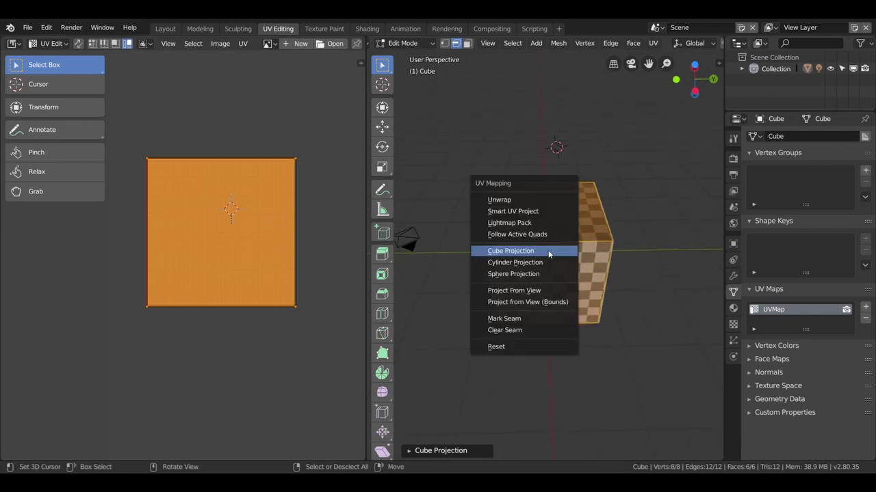
left_click(515, 210)
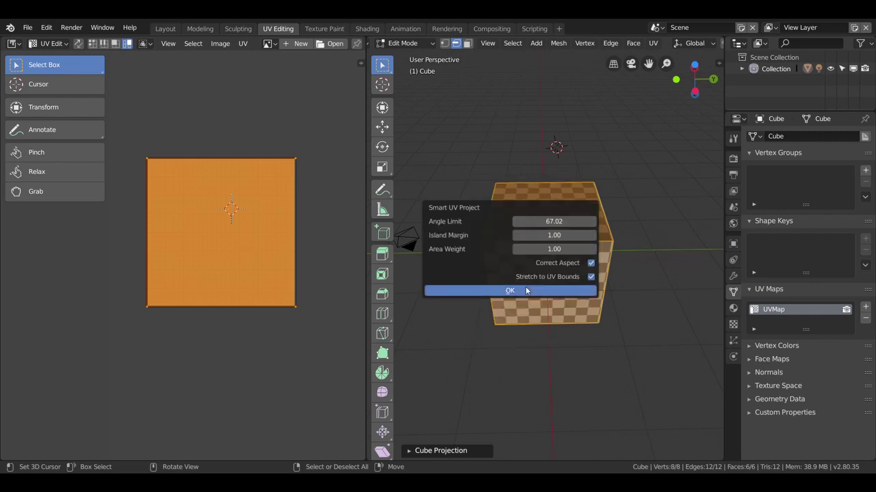
left_click(530, 290)
Rerun Smart UV Project with Island Margin 0, Area Weight 0 and Angle Limit 60.
key("u")
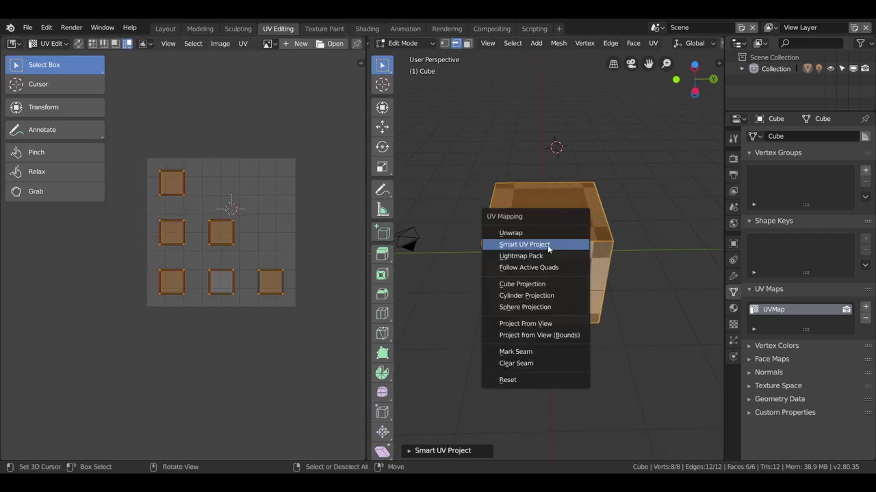
left_click(547, 245)
key("BackSpace")
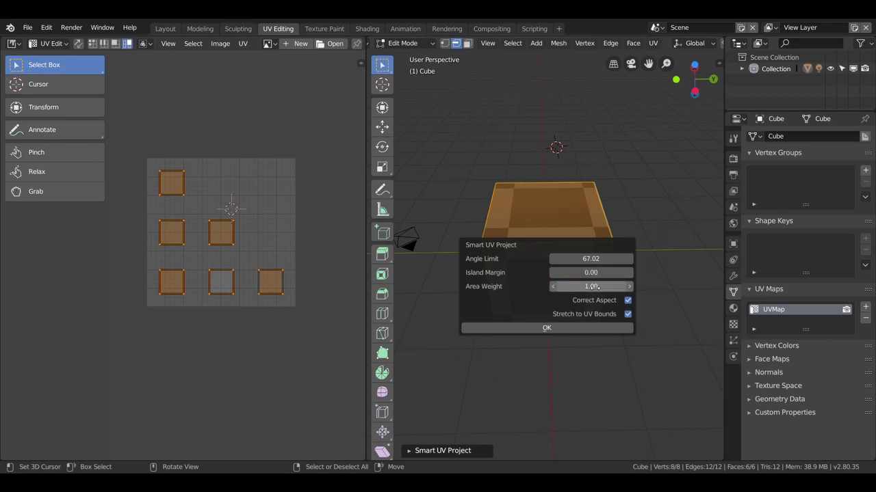
left_click(592, 286)
type("0")
key("Return")
left_click(596, 261)
type("66")
key("Return")
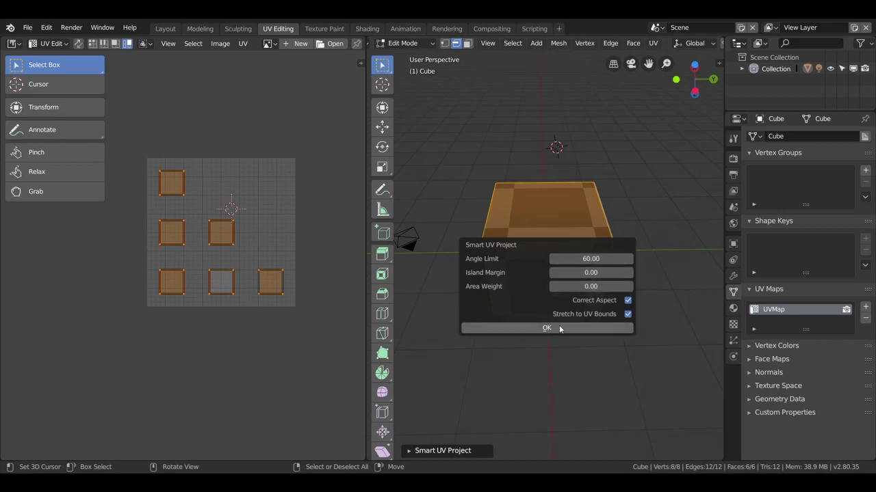
left_click(562, 329)
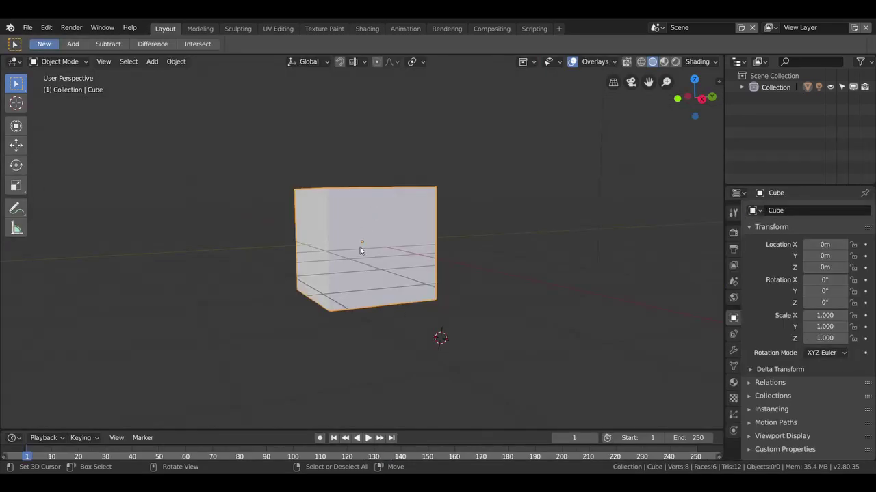
Inset the cube's front face and extrude the inset outward in Edit Mode.
key("Tab")
middle_click_drag(364, 250, 374, 256)
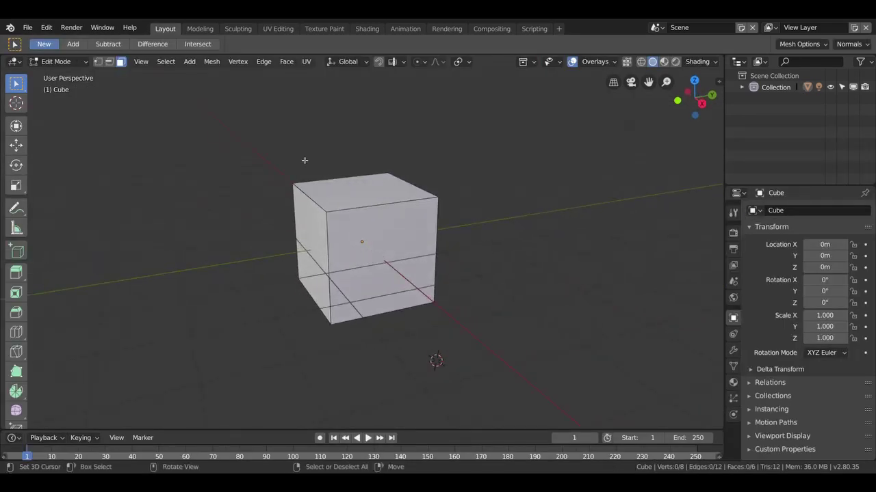
left_click(378, 247)
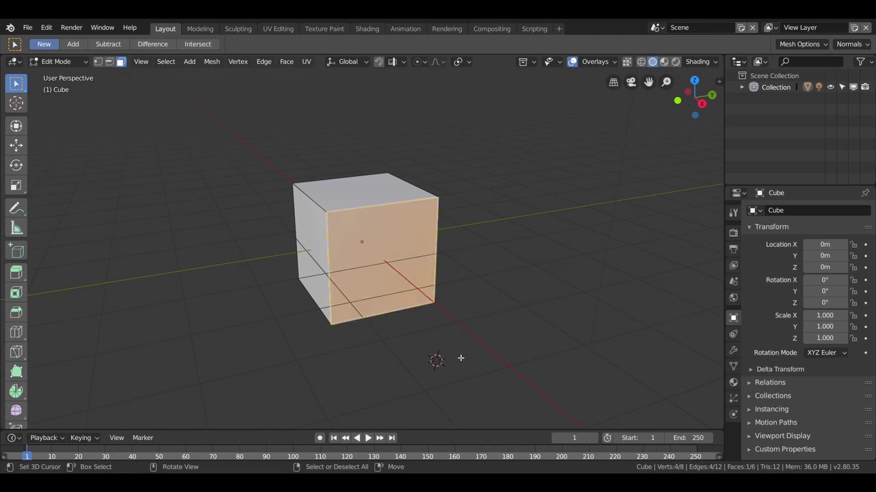
key("i")
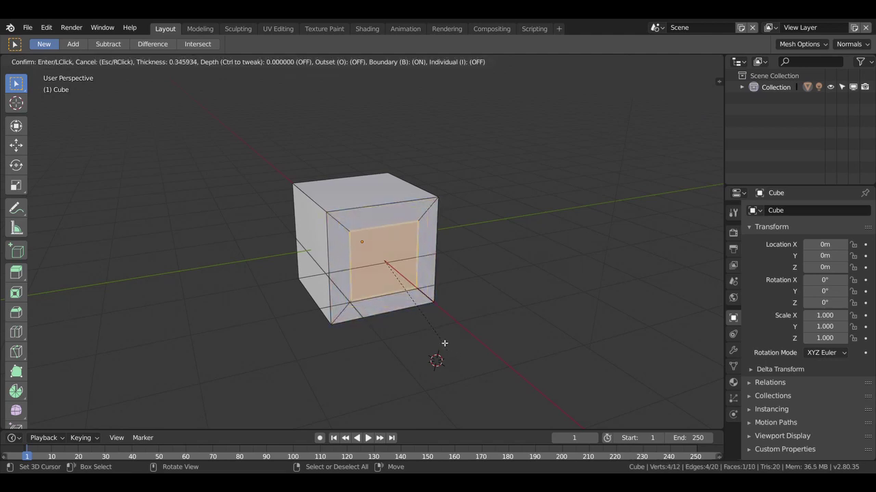
left_click(444, 343)
key("e")
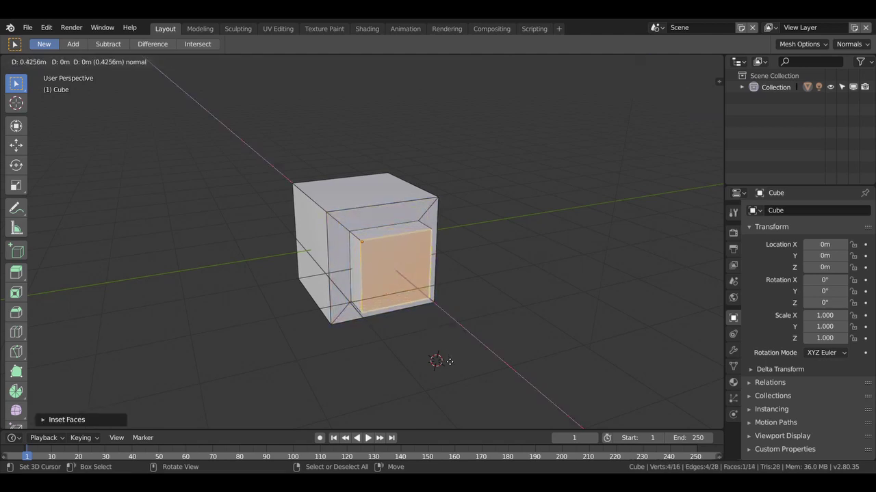
left_click(450, 362)
Show all of the mesh's faces in the UV Editing workspace.
mouse_move(457, 313)
middle_mouse_down()
mouse_move(495, 299)
mouse_move(509, 322)
middle_mouse_up()
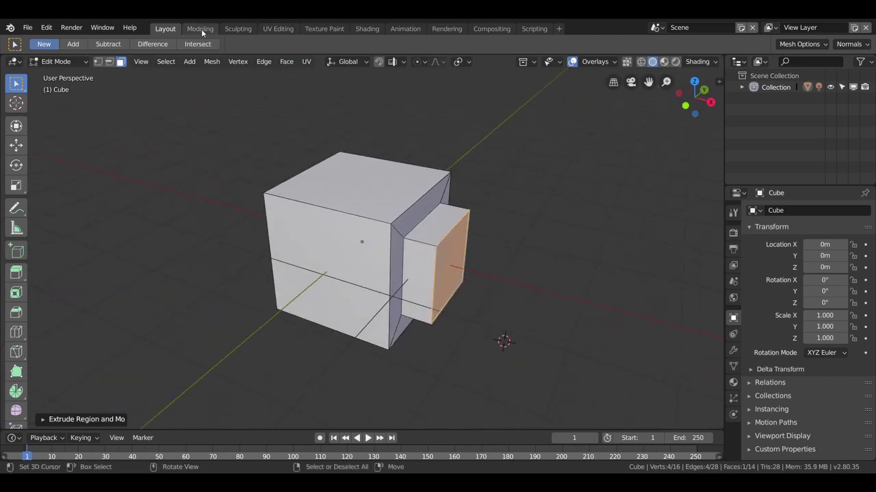
left_click(277, 28)
key("a")
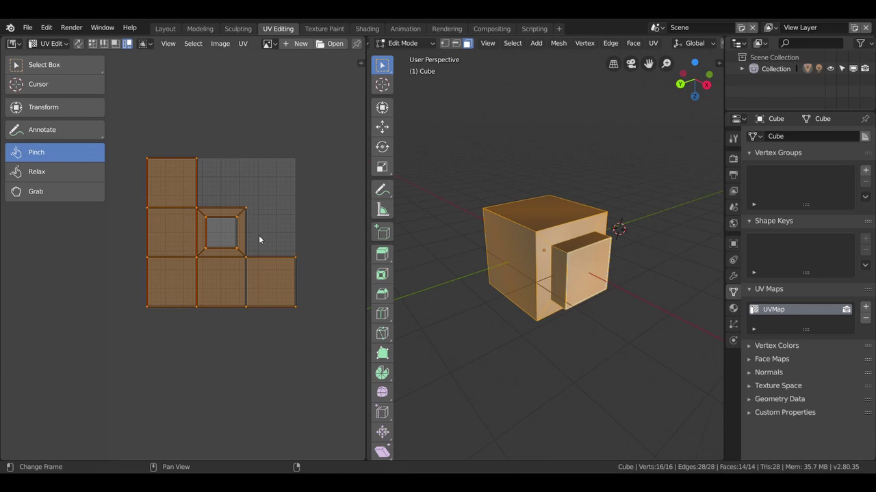
Unwrap the whole extruded cube with Smart UV Project.
key("u")
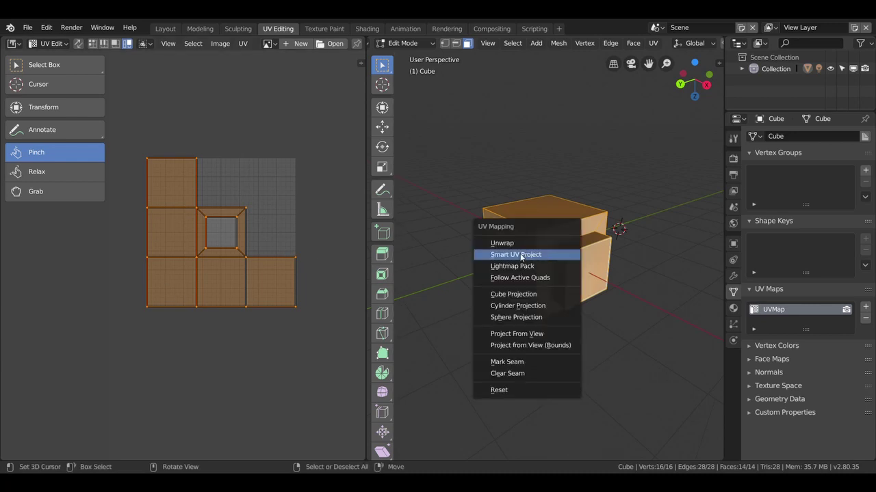
left_click(521, 257)
left_click(518, 336)
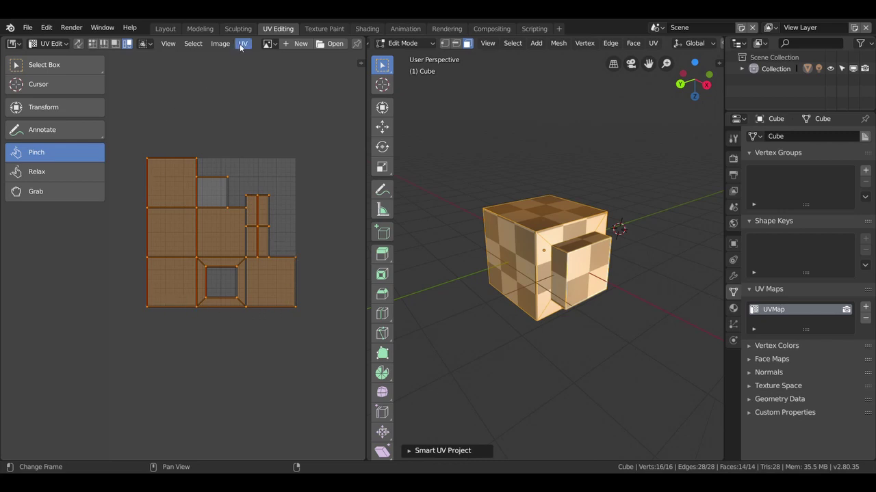
In Shading, unlink the Checker Texture from Base Color and move the node aside.
left_click(321, 28)
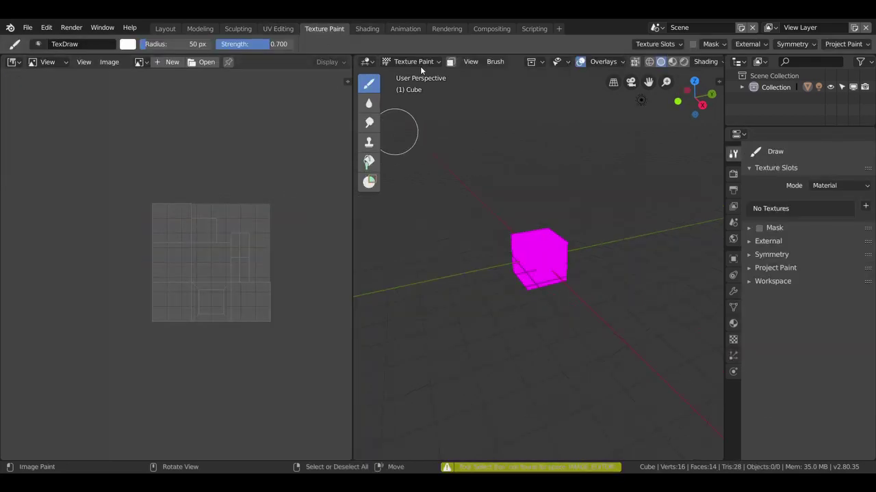
left_click(365, 28)
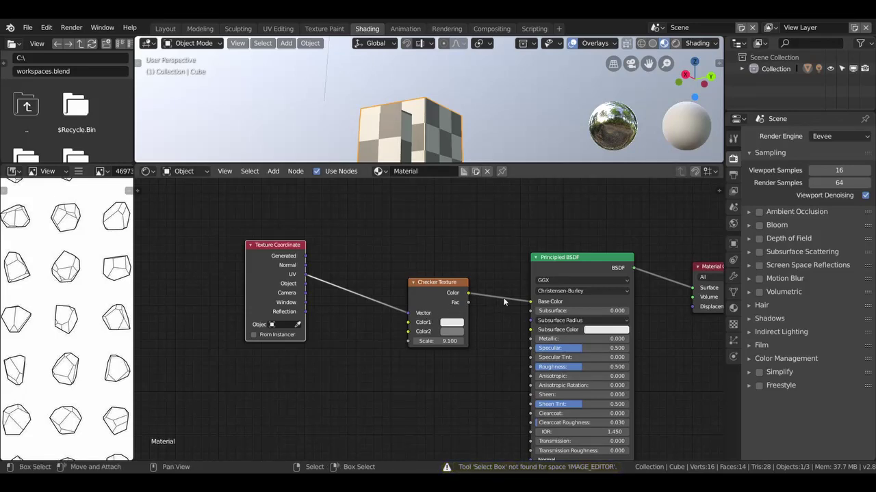
left_click_drag(525, 301, 529, 302)
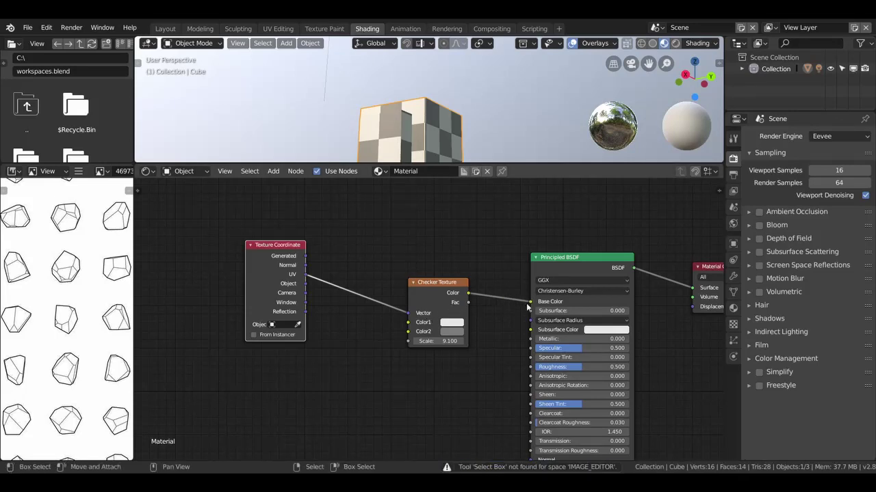
key("ctrl+z")
mouse_move(439, 283)
left_mouse_down()
mouse_move(354, 241)
mouse_move(352, 229)
left_mouse_up()
left_click(279, 29)
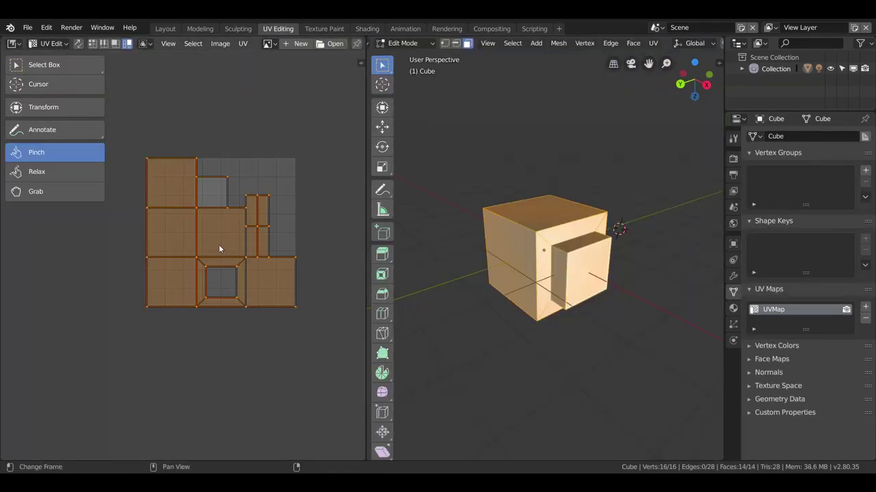
Export the UV layout as a 1024x1024 PNG named Cube.png in Documents.
left_click(242, 43)
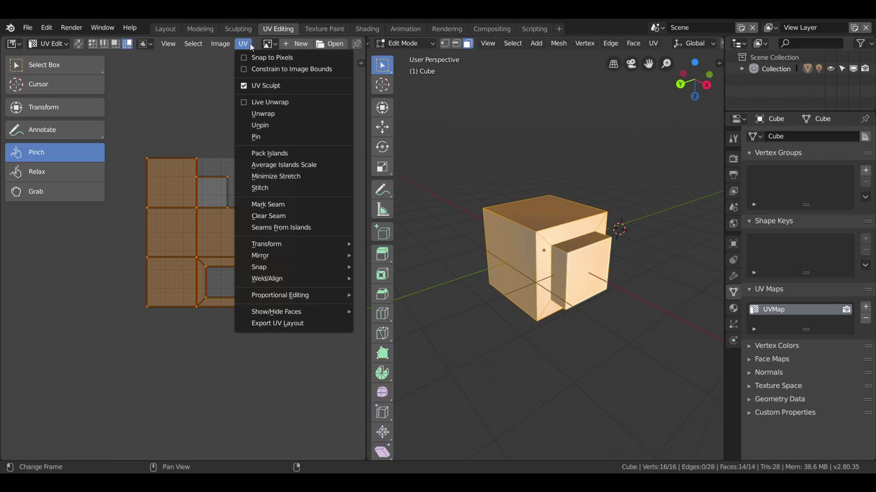
left_click(303, 325)
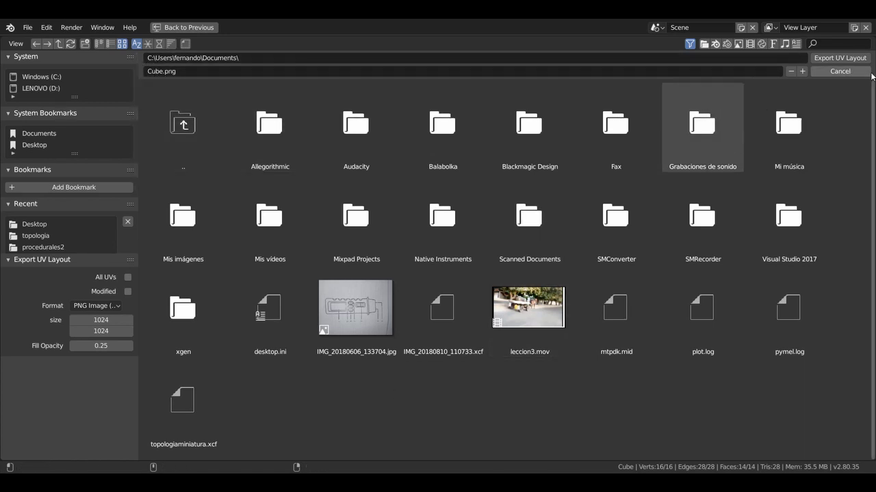
left_click(864, 72)
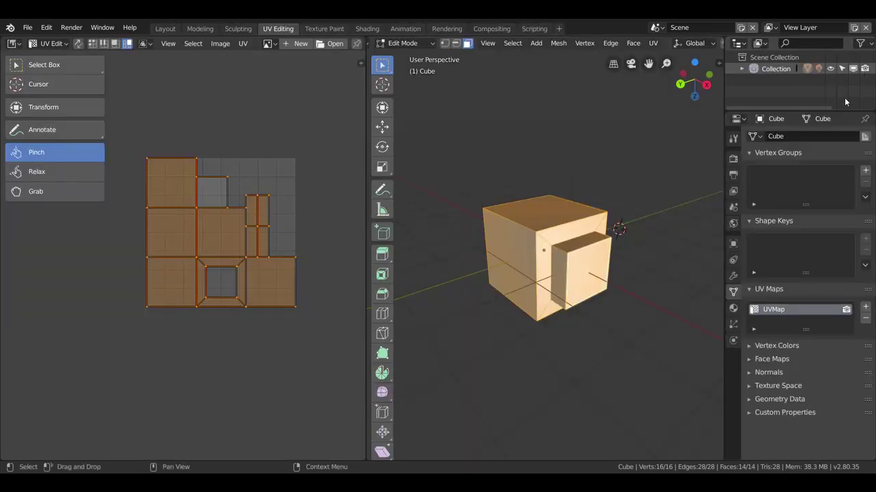
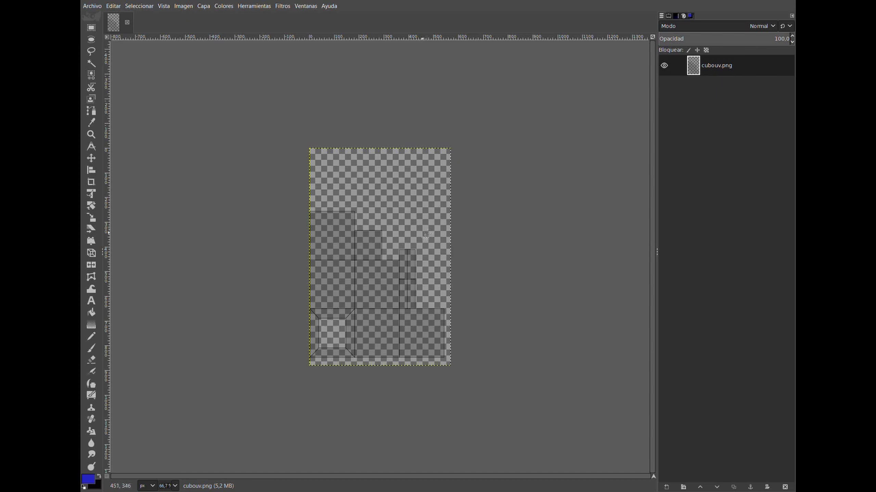
Adjust the view of the UV template and add a new layer named fondo.
middle_click_drag(423, 244, 435, 175)
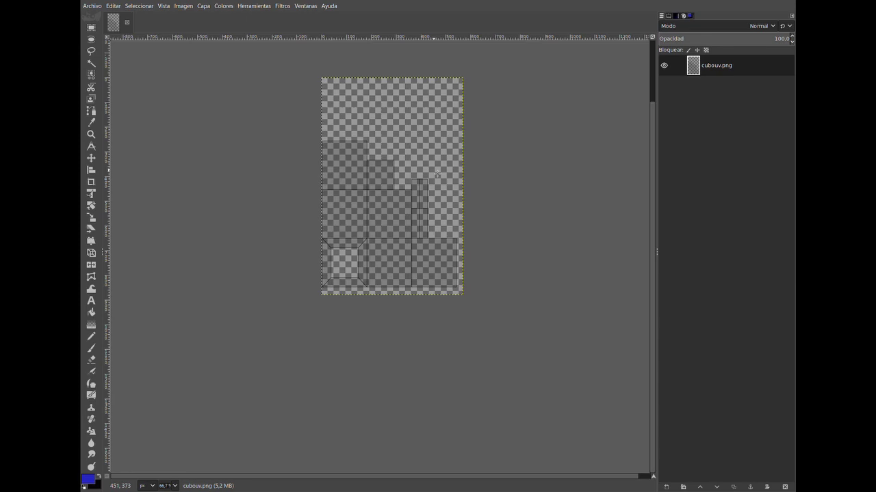
mouse_move(438, 174)
middle_mouse_down()
mouse_move(373, 163)
mouse_move(428, 190)
mouse_move(369, 174)
mouse_move(439, 174)
middle_mouse_up()
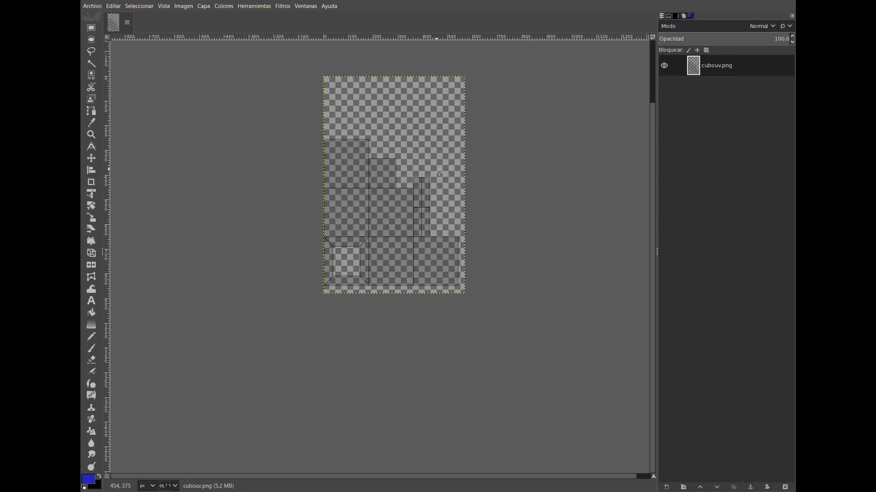
scroll(439, 173, "up", 2, "ctrl")
scroll(440, 173, "up", 1, "ctrl")
scroll(439, 172, "down", 4, "ctrl")
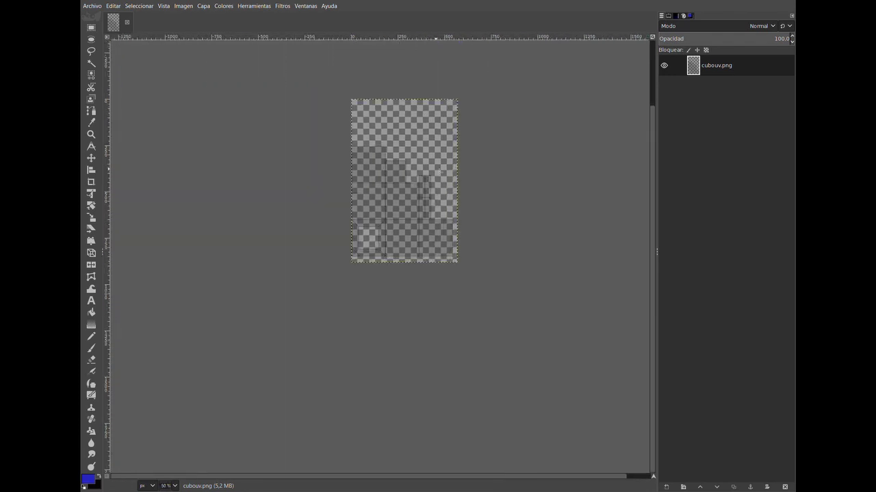
scroll(436, 169, "up", 1, "ctrl")
scroll(437, 169, "up", 1, "ctrl")
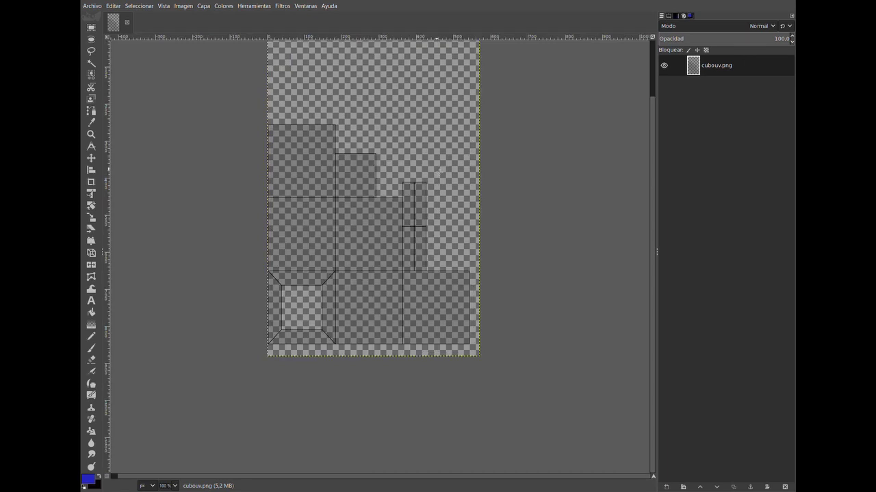
scroll(437, 169, "down", 1, "ctrl")
scroll(436, 169, "up", 1, "ctrl")
scroll(440, 169, "down", 1, "ctrl")
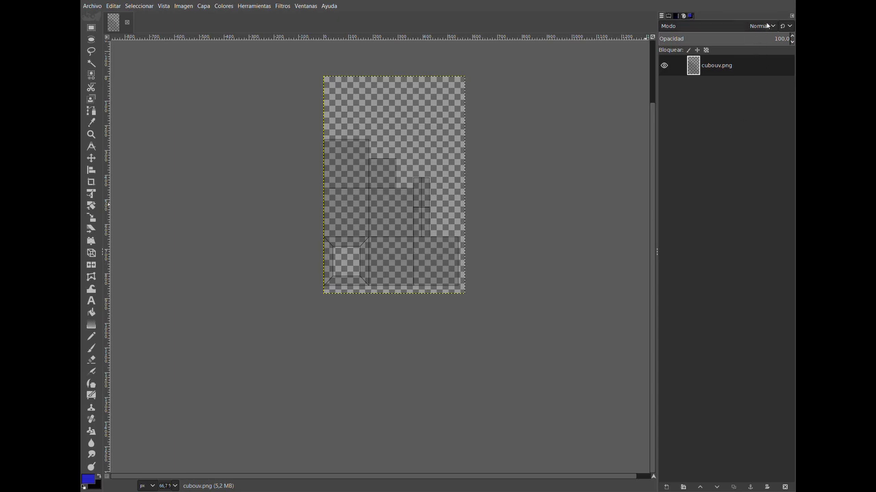
left_click(690, 15)
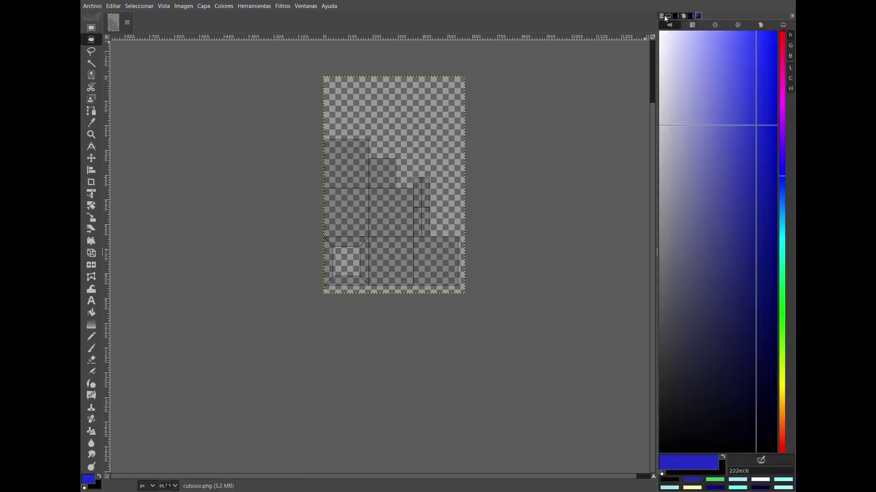
left_click(662, 16)
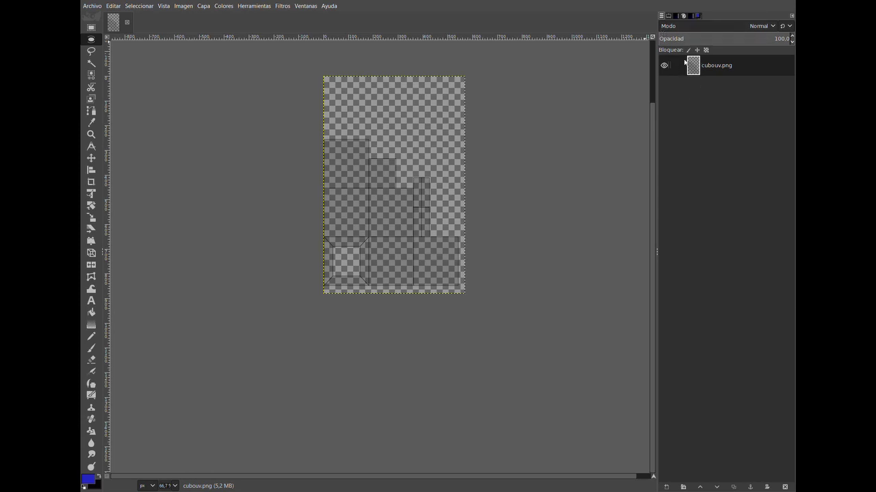
left_click(770, 42)
left_click(701, 95)
left_click(568, 28)
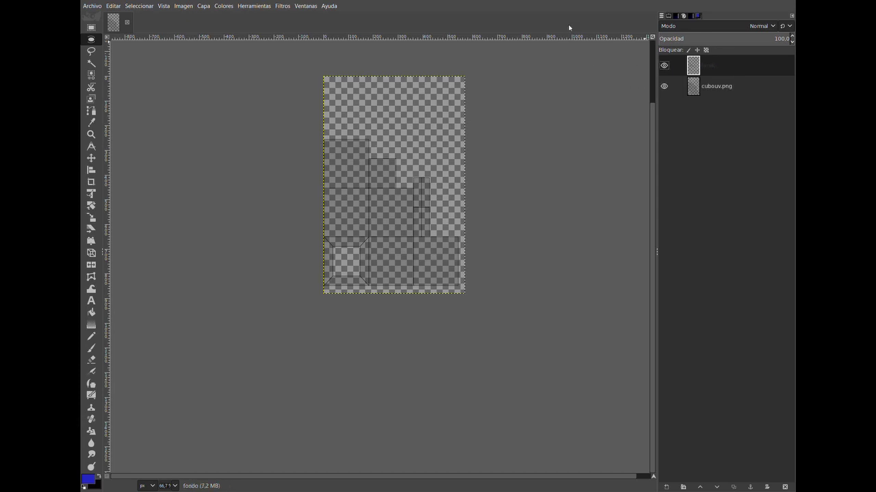
Bucket-fill the fondo layer, first with blue, then with pure white.
left_click(91, 312)
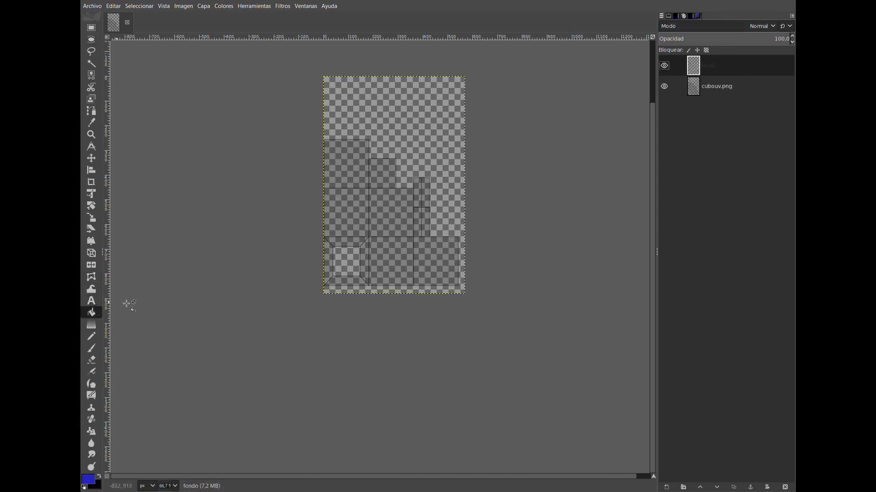
left_click(418, 129)
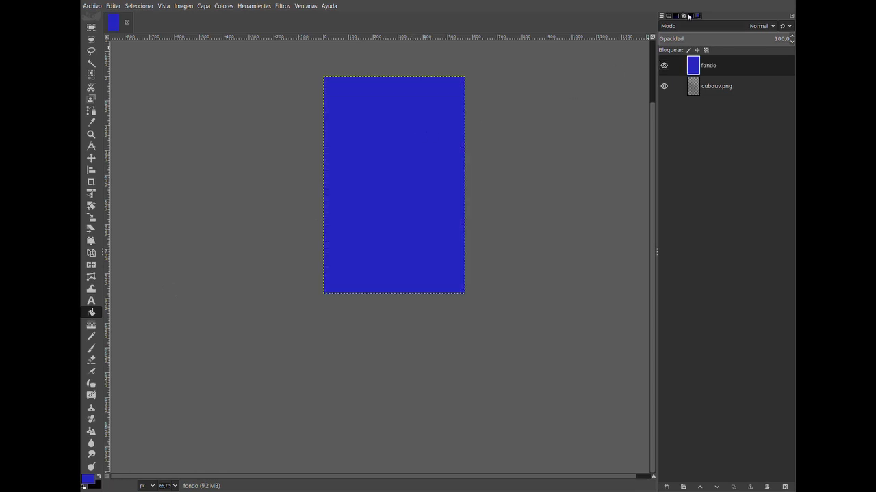
left_click(689, 15)
left_click(698, 16)
left_click_drag(743, 94, 661, 32)
left_click(397, 116)
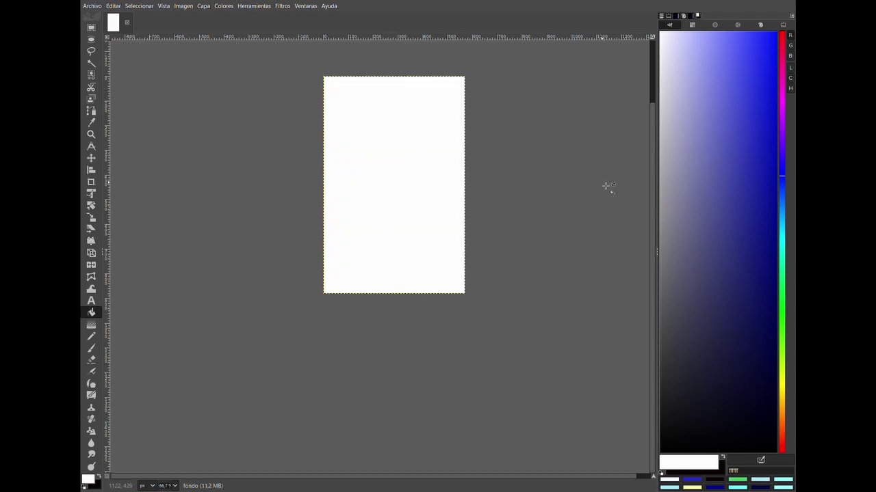
Move the cubouv.png layer above the white fondo layer in the Layers list.
left_click(661, 15)
left_click(714, 87)
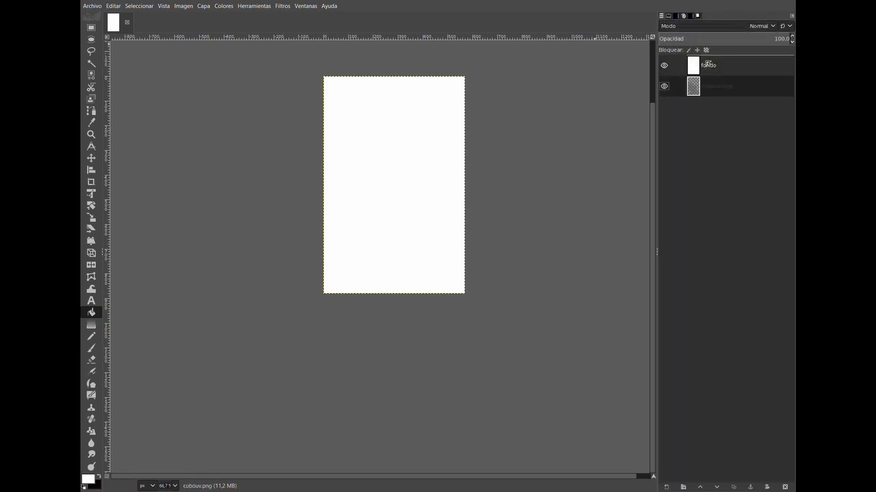
left_click_drag(708, 63, 705, 66)
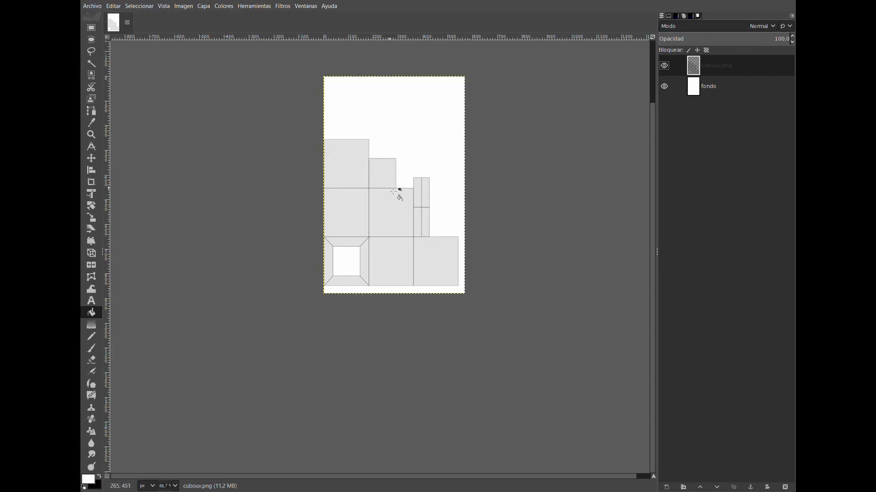
Zoom the canvas to 150%, straighten and pan the view, and bring up the Archivo menu.
scroll(407, 168, "up", 3)
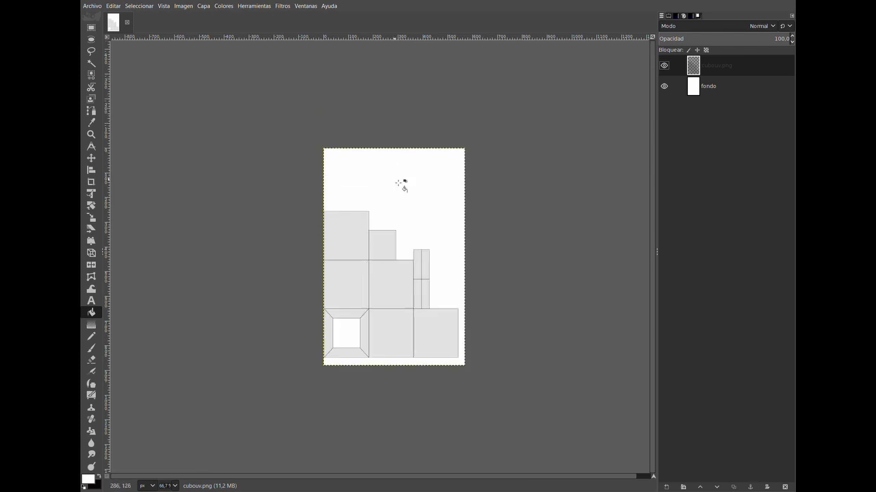
scroll(390, 251, "right", 1)
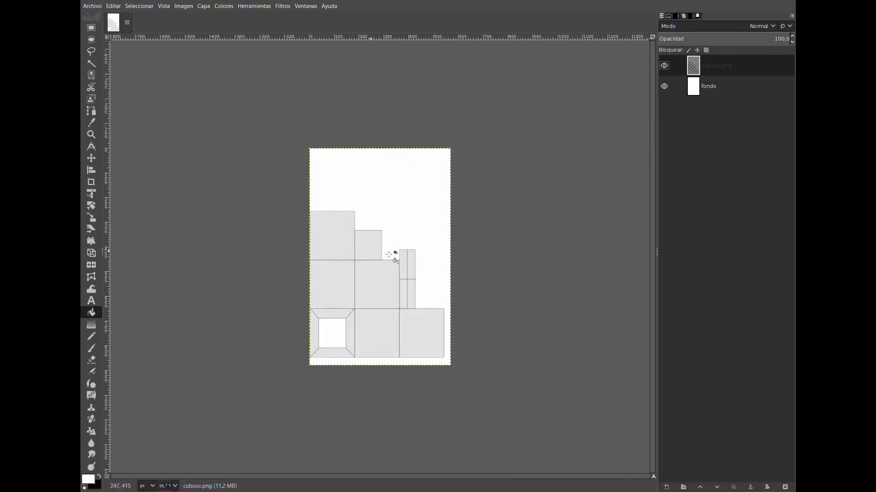
middle_click_drag(424, 203, 434, 189, "shift")
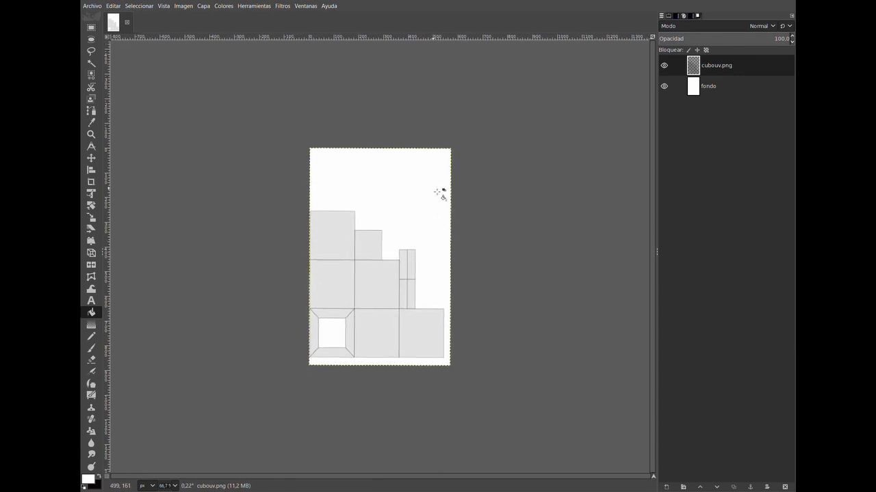
middle_click_drag(411, 243, 437, 157)
scroll(437, 157, "up", 3)
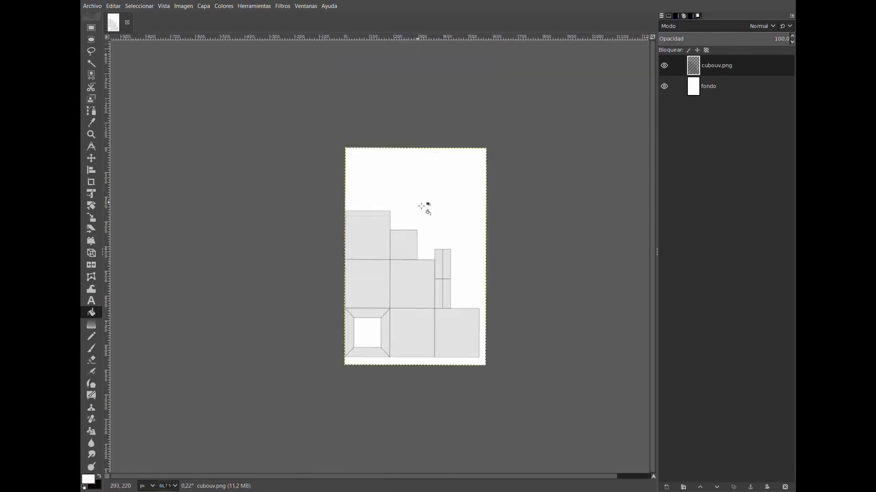
scroll(422, 210, "up", 2, "ctrl")
middle_click_drag(422, 210, 458, 32)
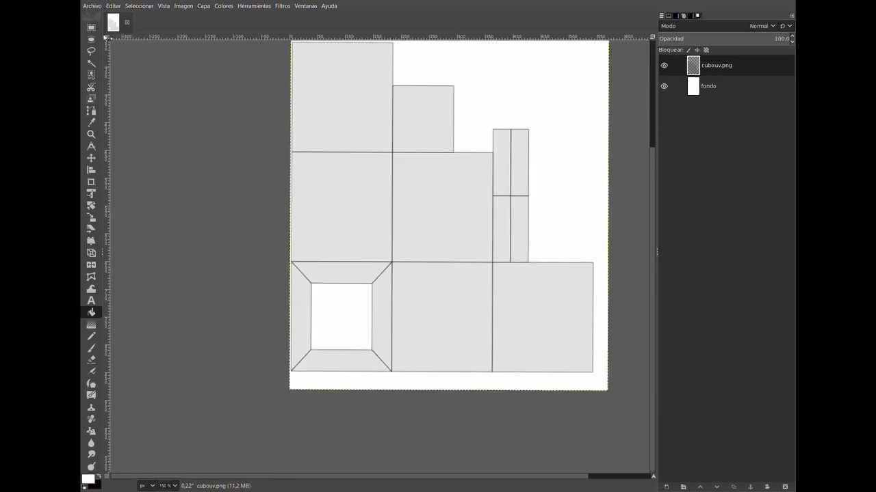
left_click(94, 7)
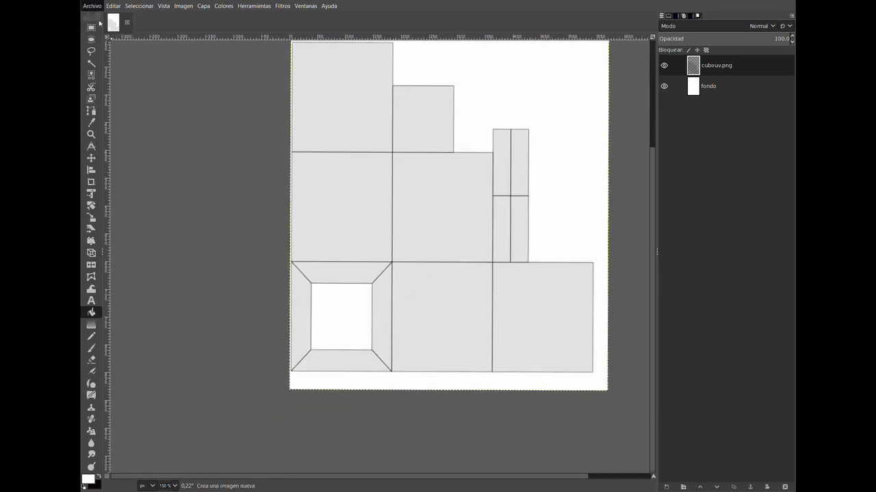
Add logo_vectoropcion.png as a top layer over the UV template, cancelling a trial rotation.
key("Escape")
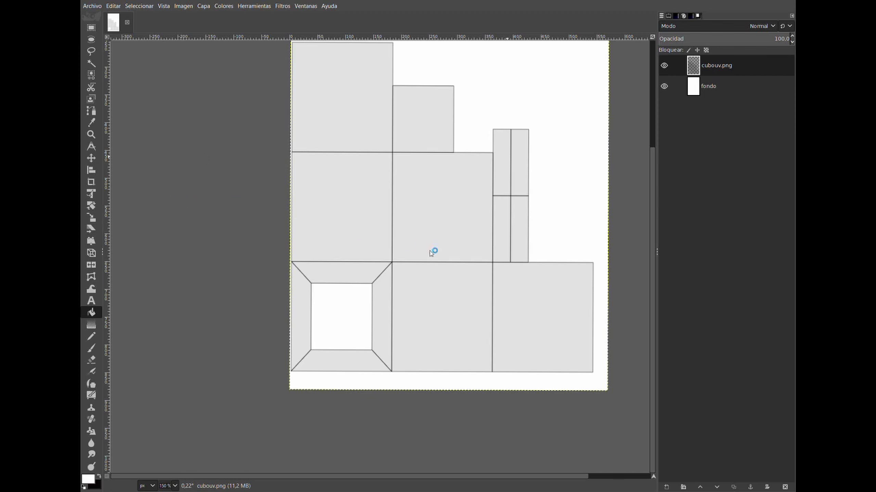
left_click_drag(172, 199, 432, 248)
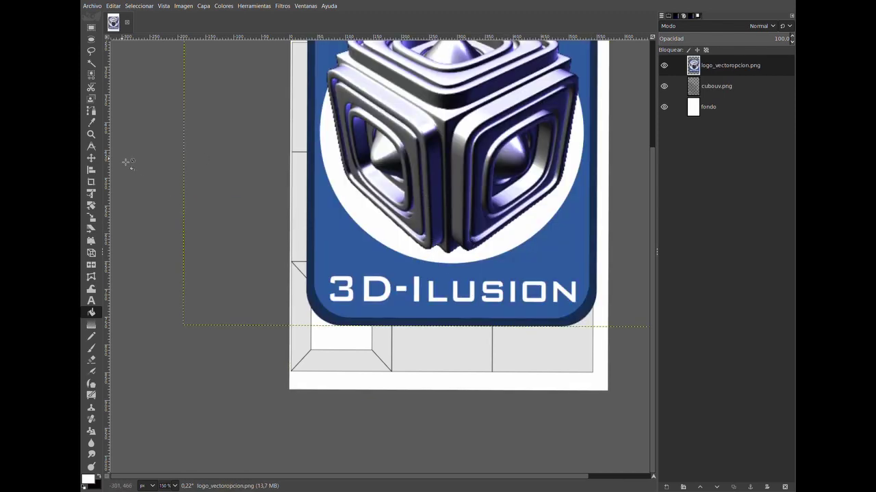
left_click(91, 205)
left_click(397, 148)
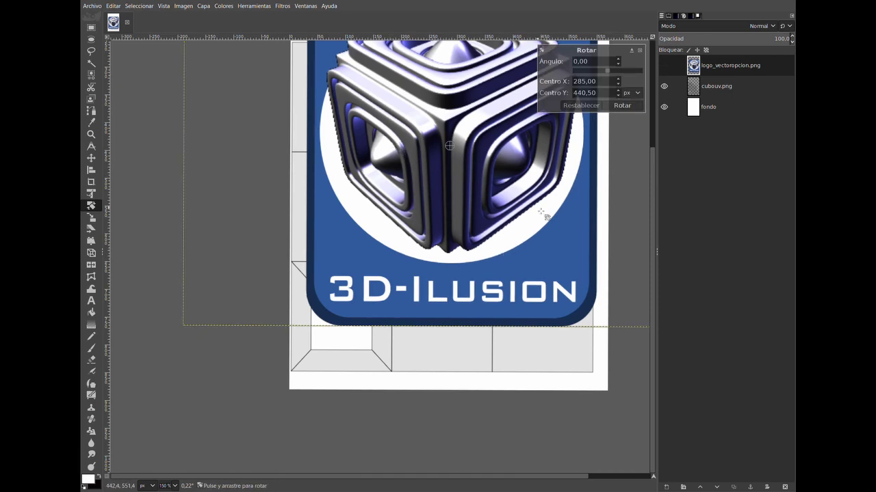
scroll(530, 208, "down", 2, "ctrl")
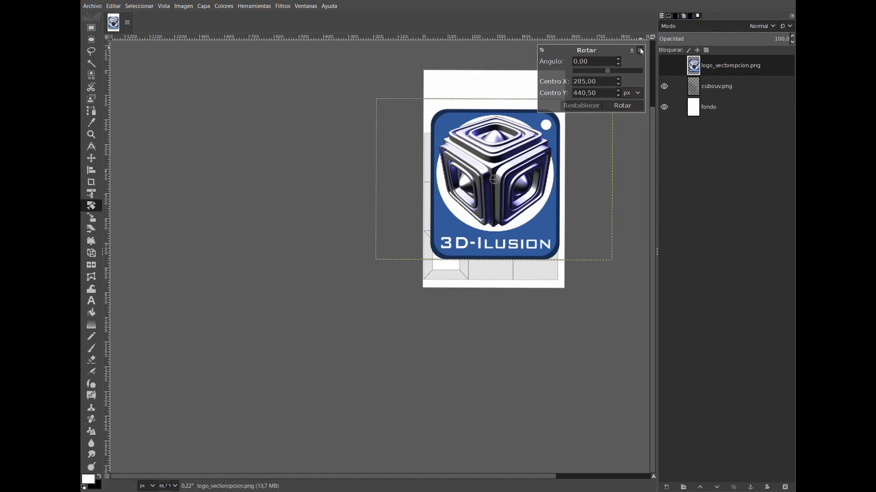
left_click(639, 50)
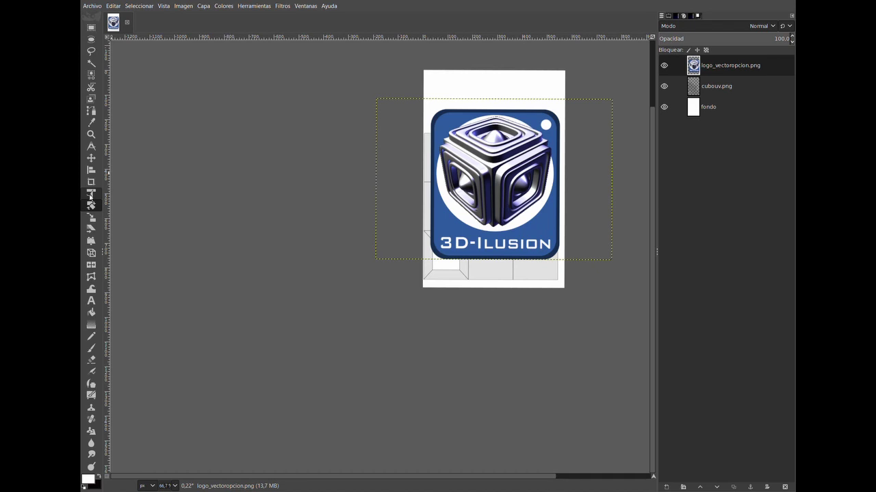
left_click(90, 195)
Try a free transform on the logo layer and undo it.
left_click(490, 163)
left_click_drag(380, 268, 445, 233)
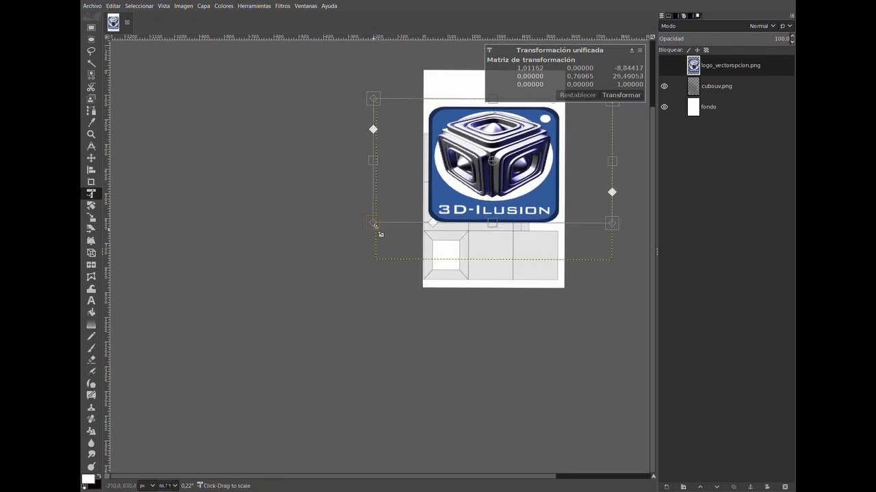
left_click_drag(449, 240, 401, 220)
key("ctrl+z")
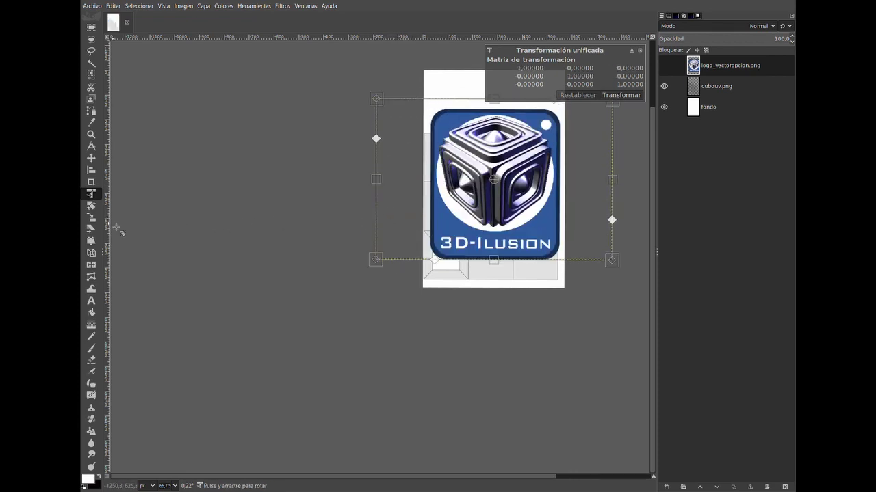
left_click(93, 219)
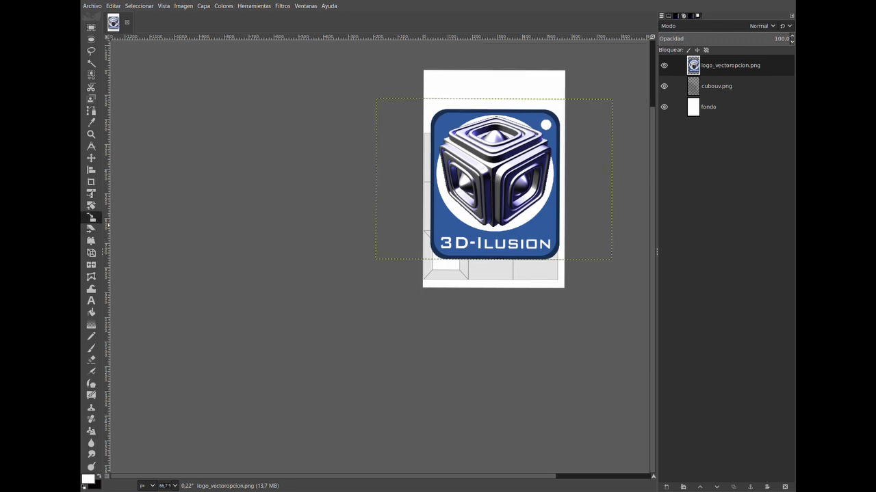
Scale the logo layer down to 270 × 185 pixels.
left_click(474, 172)
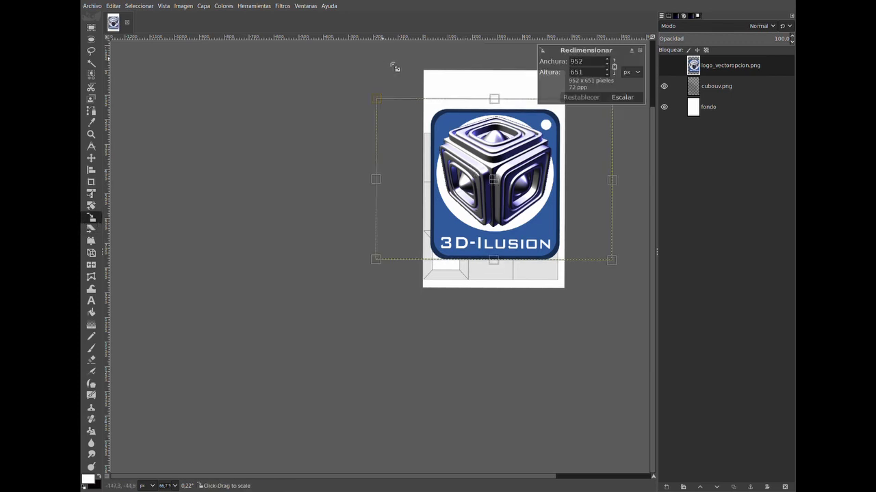
left_click_drag(619, 260, 443, 145)
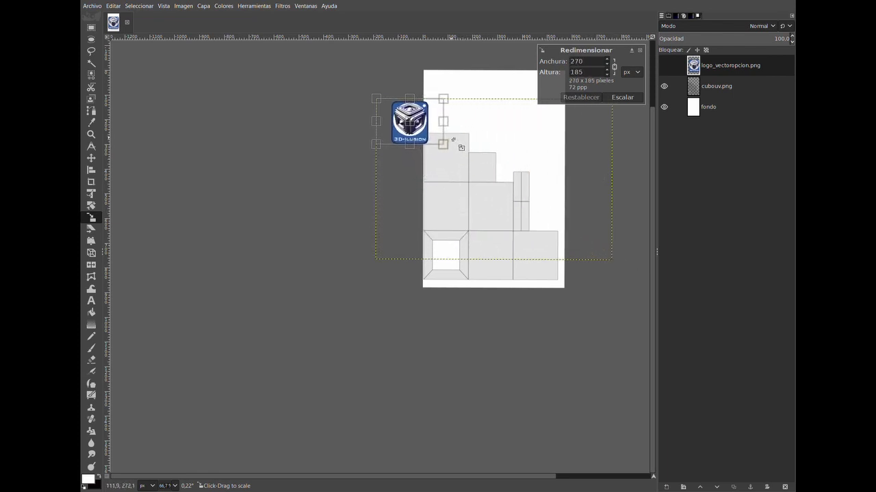
left_click(620, 98)
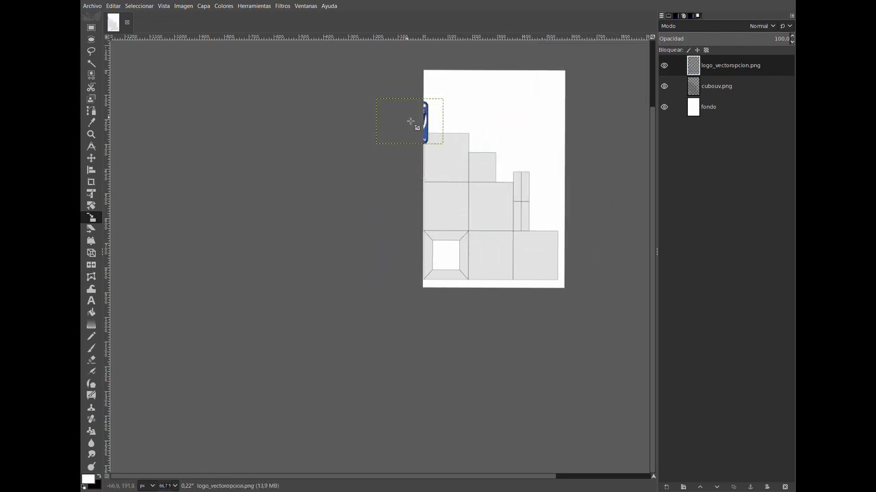
key("g")
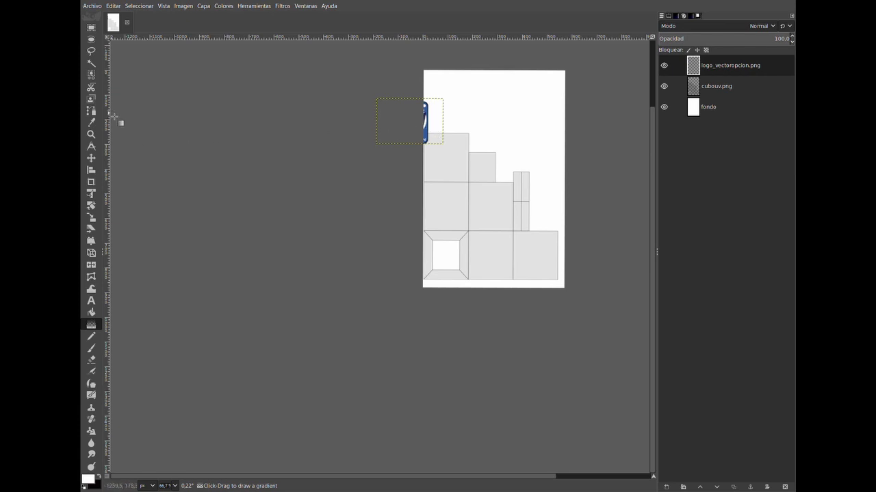
left_click(92, 159)
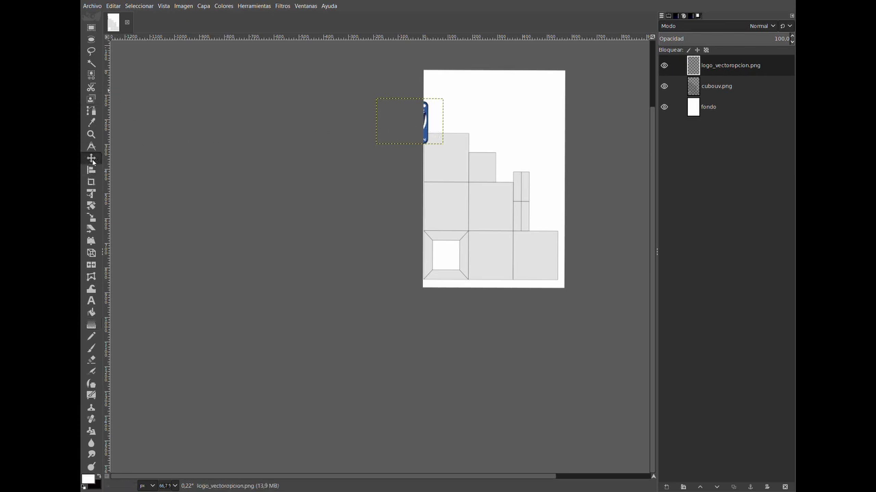
Move the logo onto the top-left face square of the layout.
left_click_drag(431, 128, 468, 166)
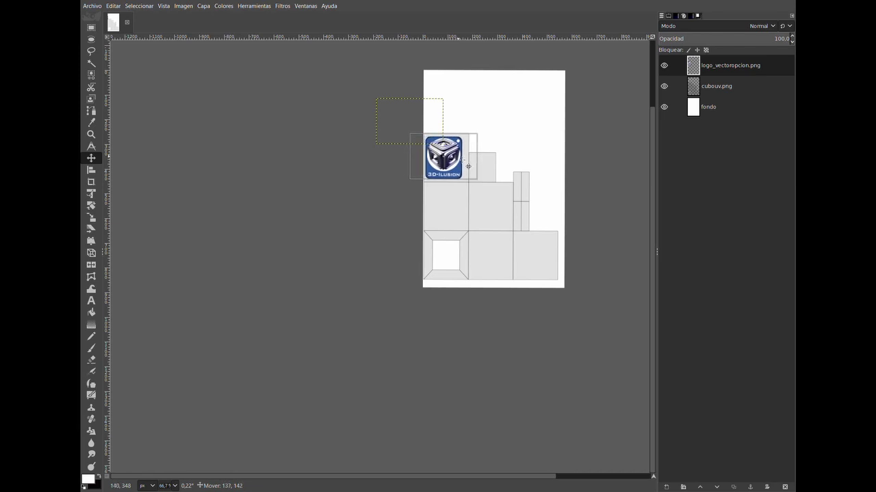
left_click_drag(468, 167, 471, 165)
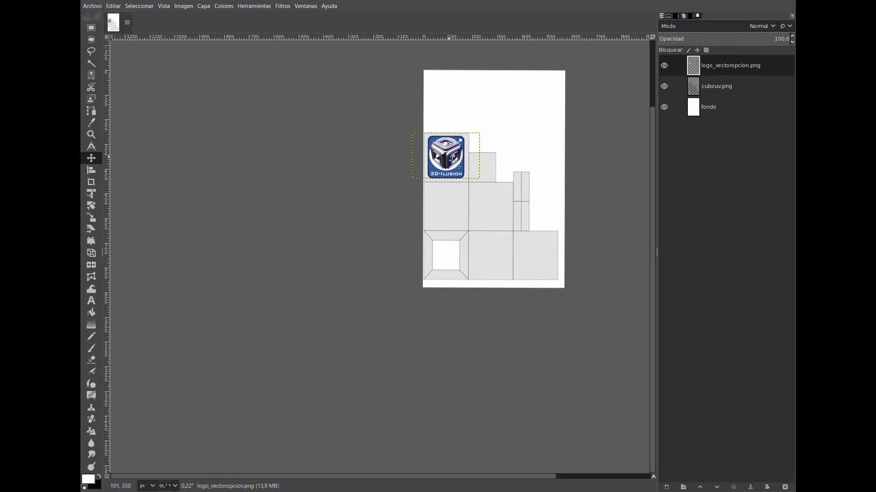
key("shift+d")
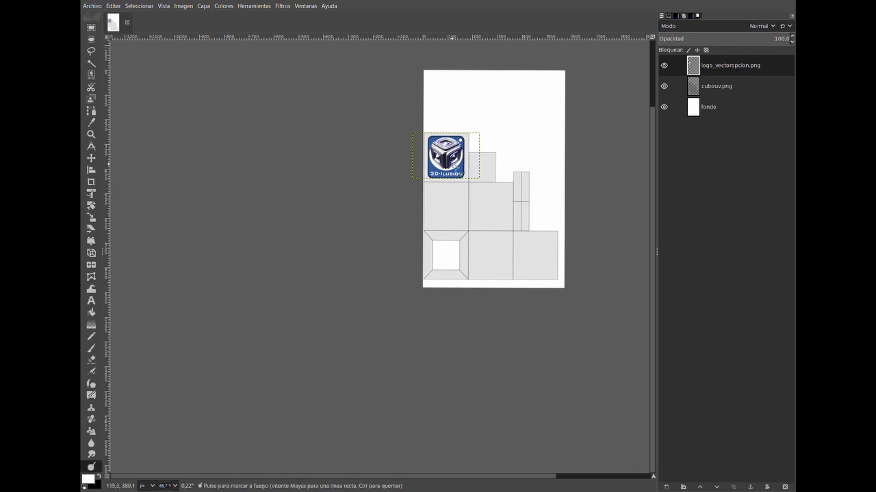
Copy-paste the logo onto the middle square, anchor it, and begin renaming the logo layer.
key("ctrl+c")
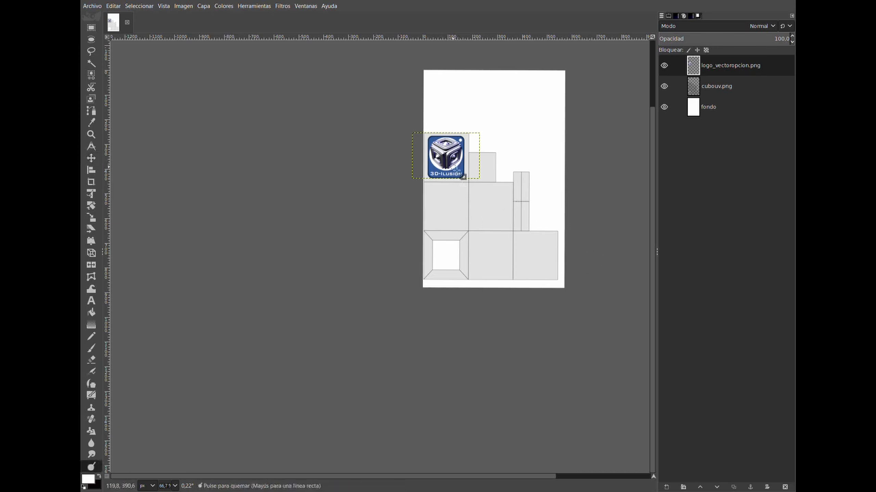
key("ctrl+v")
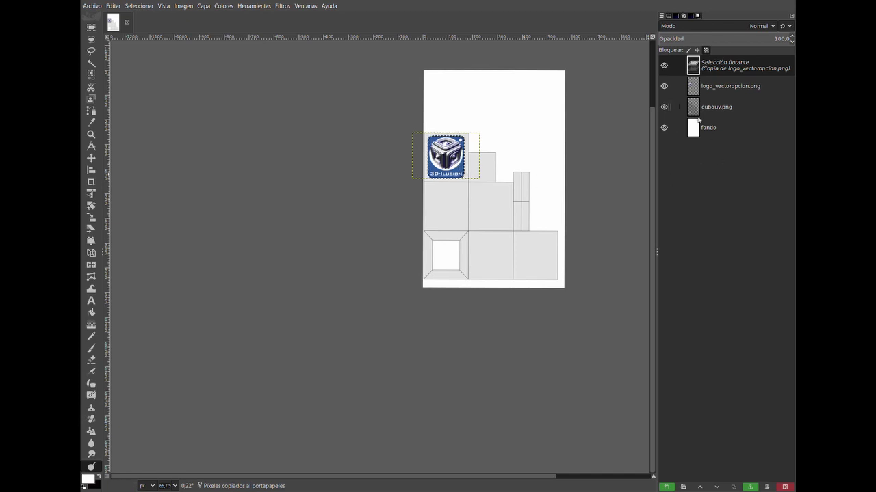
left_click(91, 158)
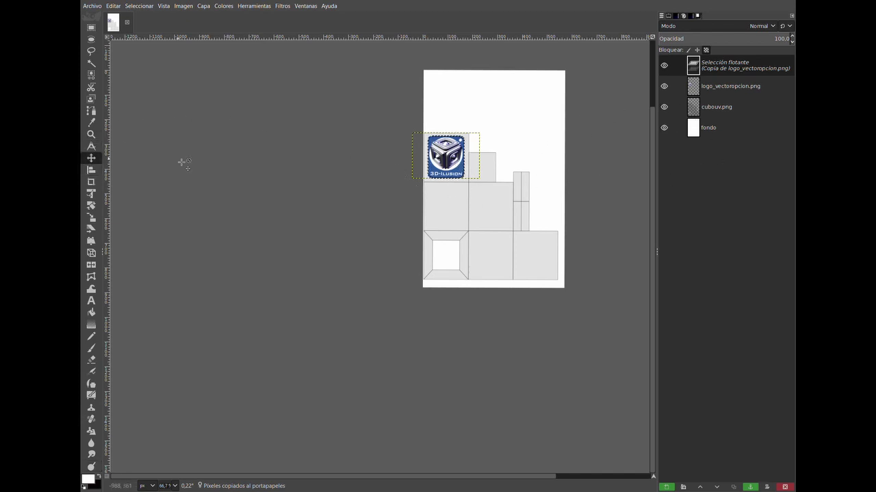
left_click_drag(463, 163, 505, 214)
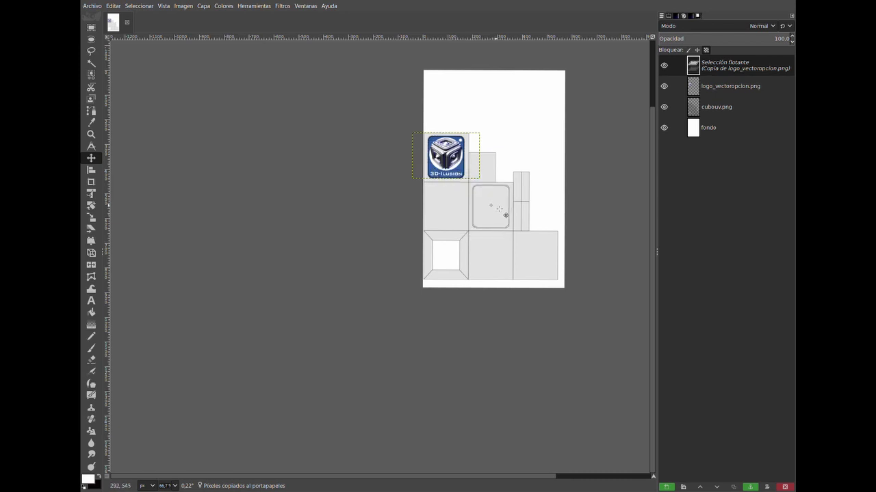
left_click_drag(498, 209, 497, 209)
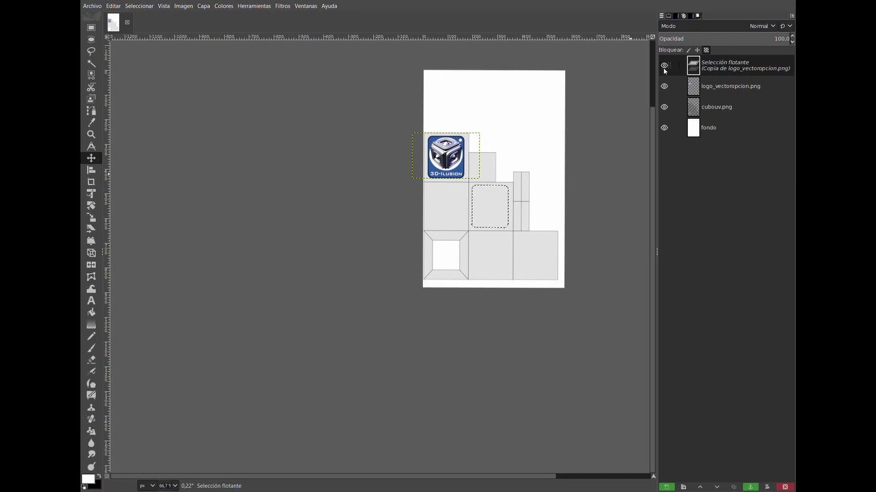
key("ctrl+h")
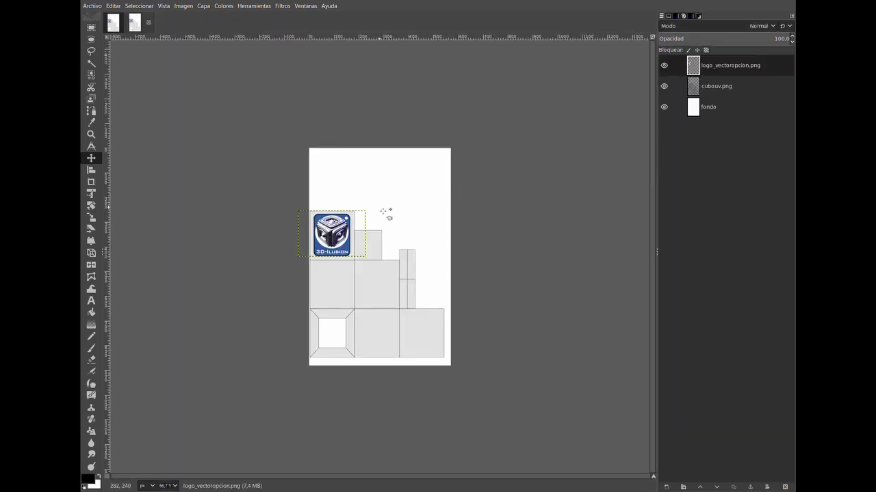
scroll(388, 214, "down", 2, "ctrl")
scroll(411, 191, "up", 2, "ctrl")
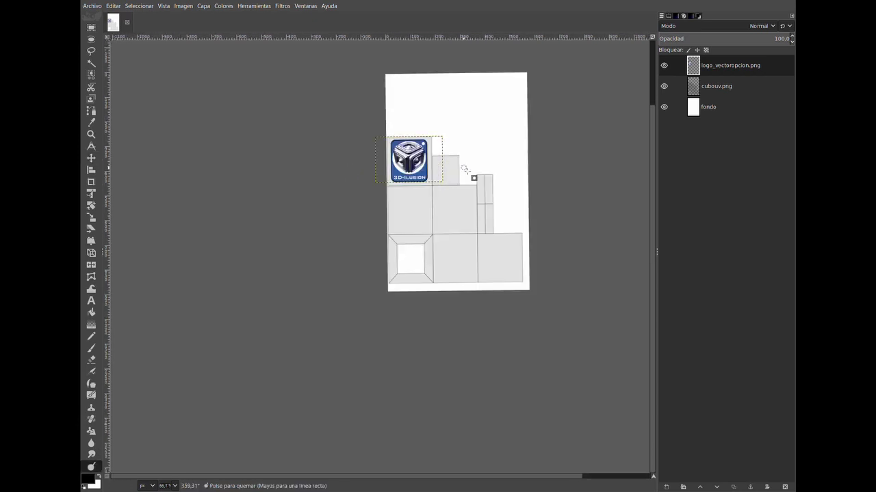
double_click(719, 65)
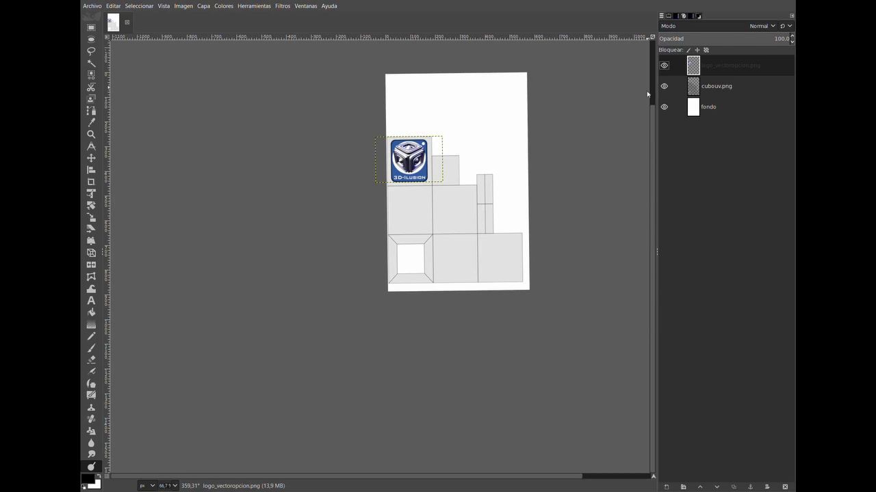
Duplicate the logo layer and drag the copy onto the middle-row centre square.
key("shift+ctrl+d")
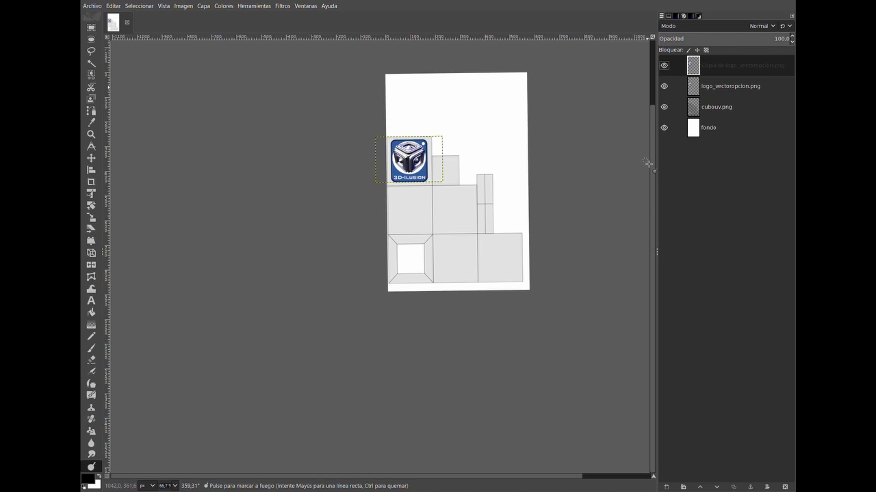
key("m")
left_click_drag(425, 169, 468, 218)
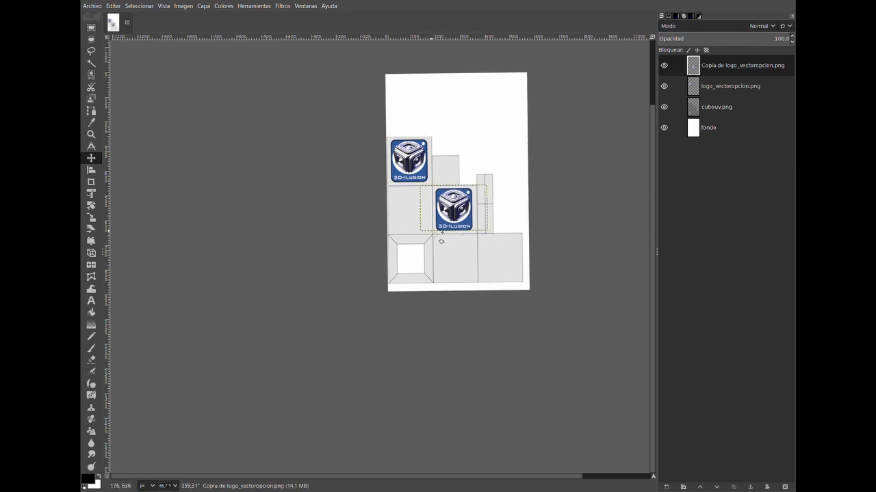
scroll(472, 275, "up", 1, "ctrl")
scroll(473, 276, "up", 1, "ctrl")
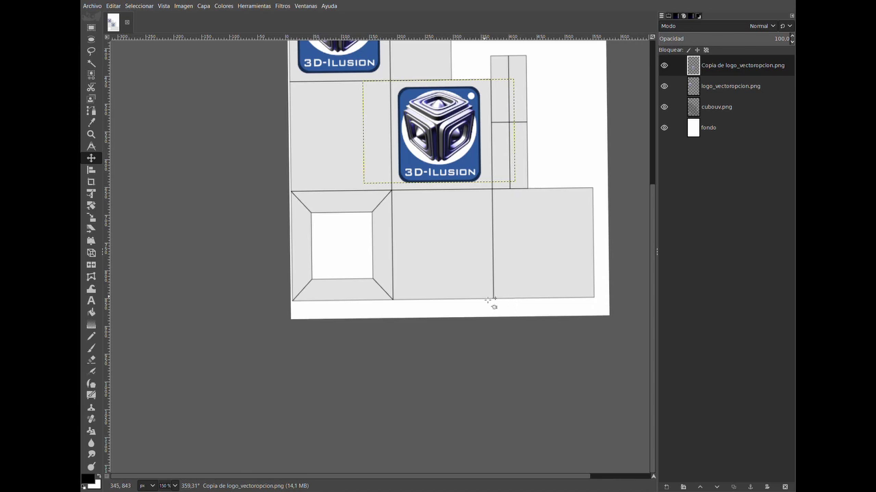
Select the bottom-right face square and add an empty colorverde layer above fondo.
left_click(91, 27)
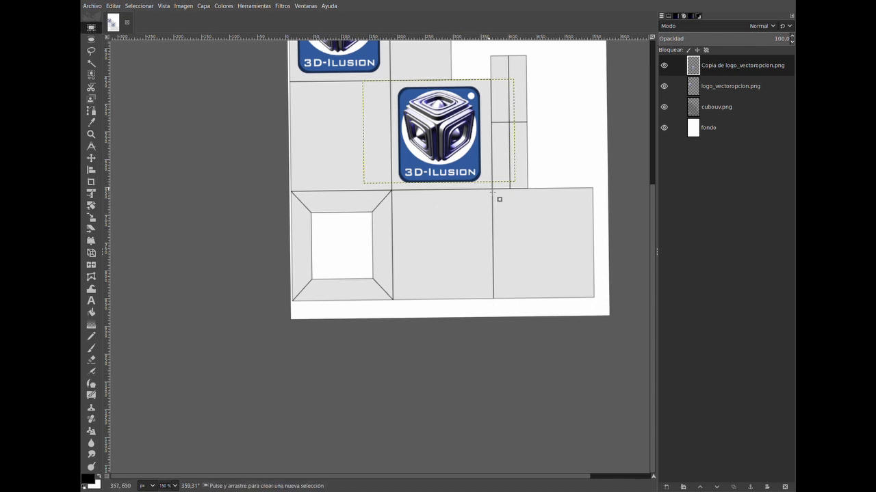
left_click_drag(492, 186, 597, 301)
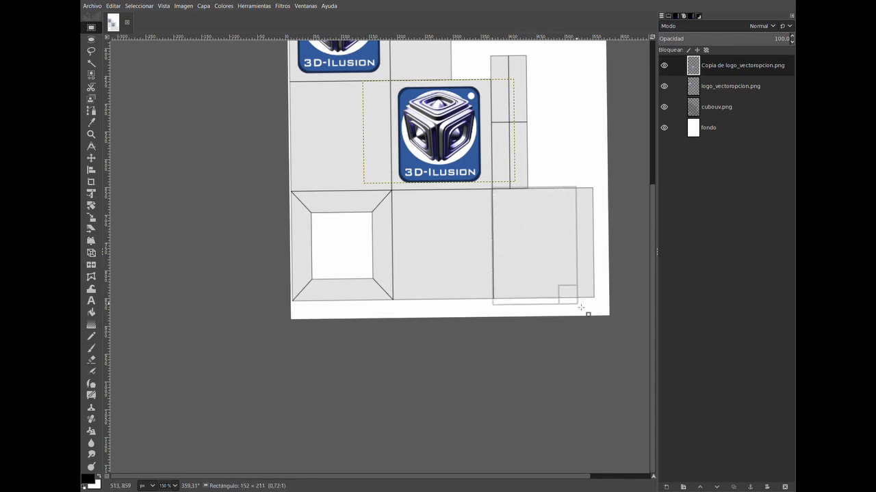
left_click_drag(597, 301, 598, 302)
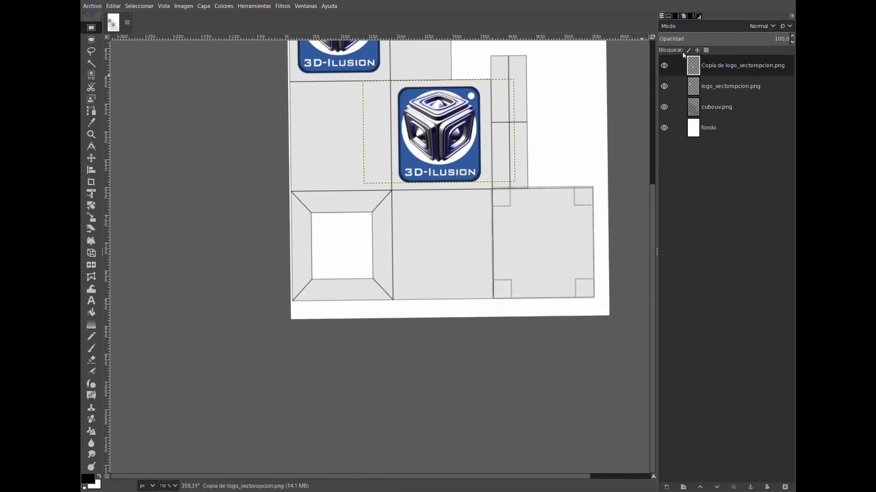
left_click(758, 136)
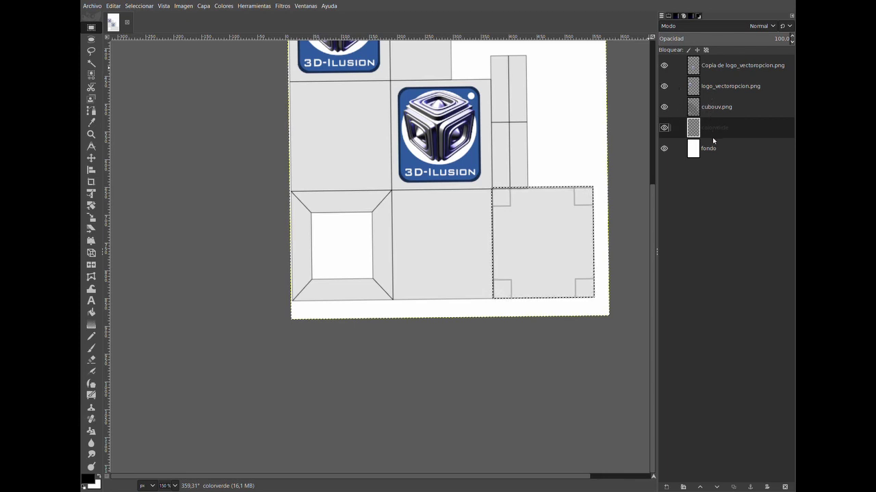
key("shift+b")
left_click(293, 302)
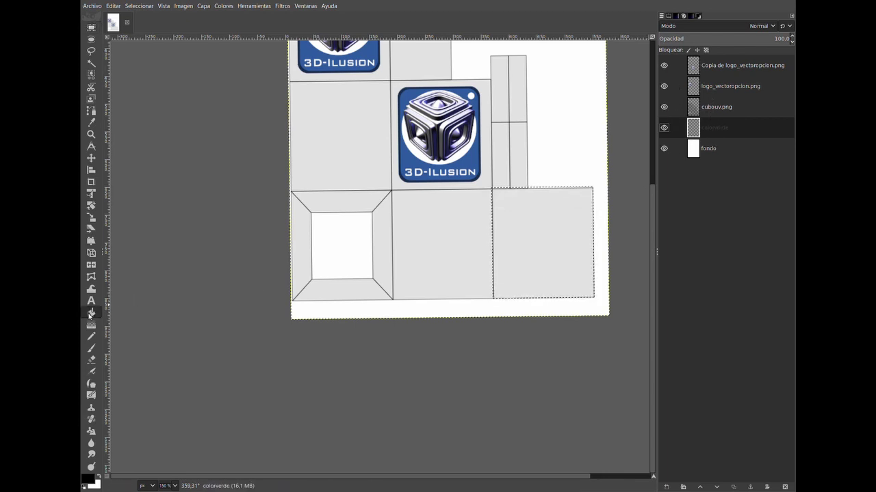
Set the foreground to light green 7ced5c and bucket-fill the bottom-right face.
left_click(682, 15)
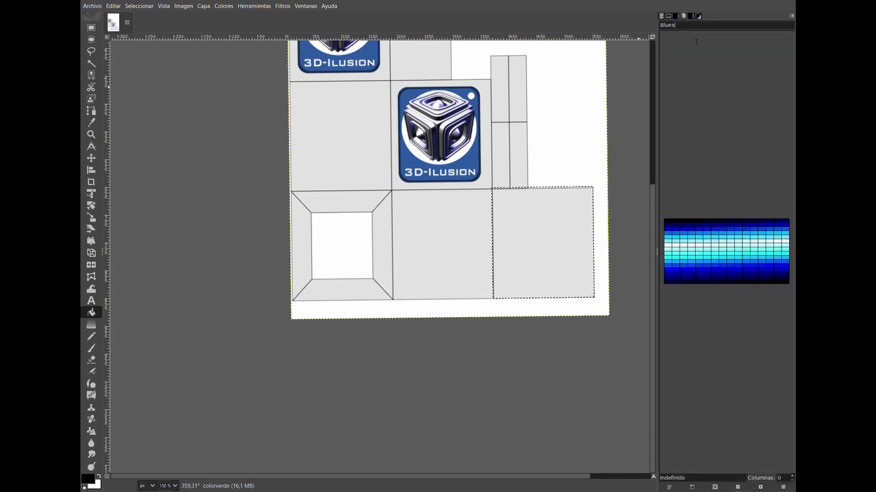
left_click(697, 15)
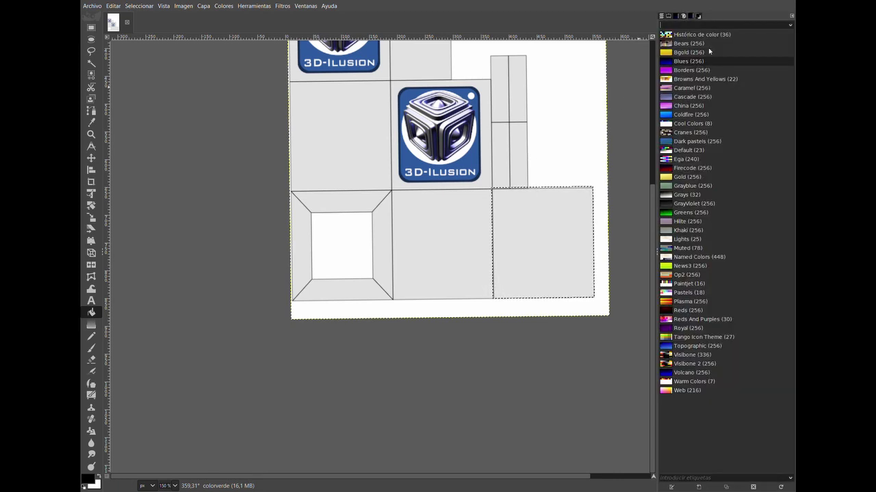
left_click(691, 16)
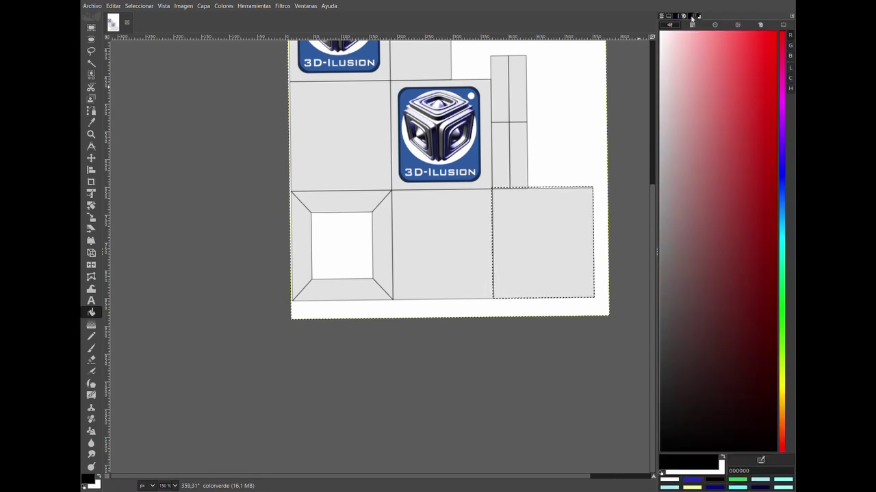
left_click(781, 330)
left_click(730, 61)
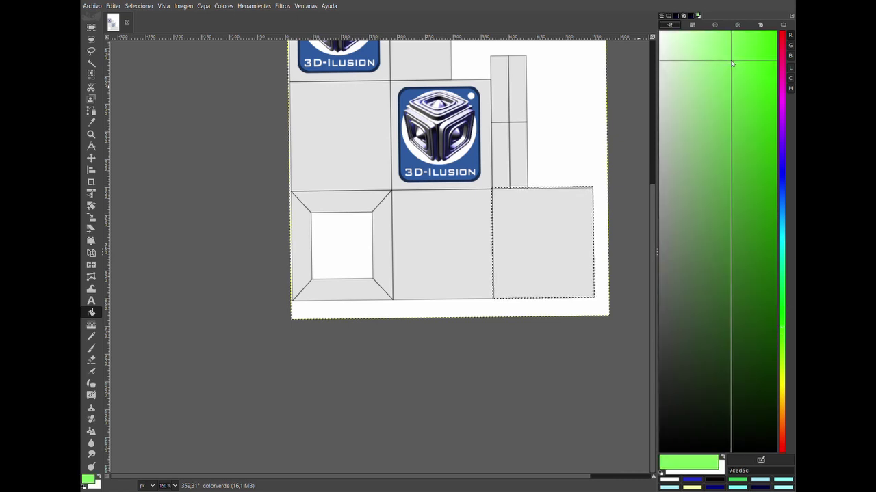
left_click(531, 231)
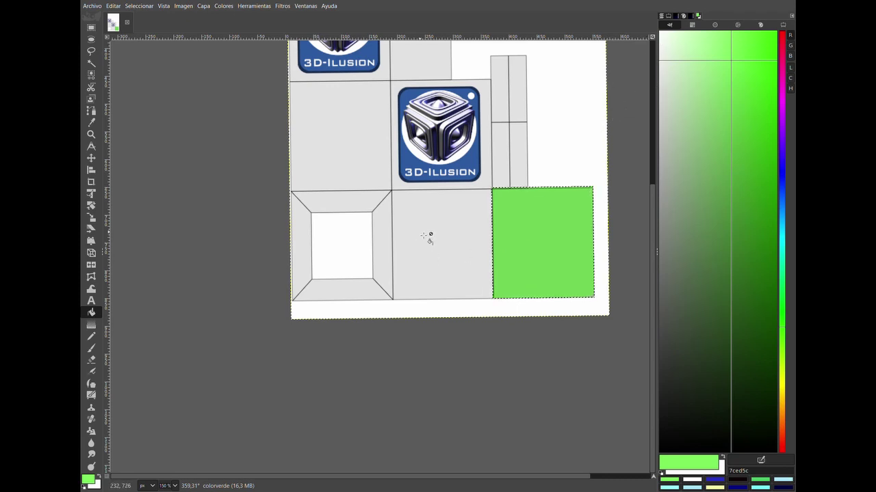
scroll(519, 201, "up", 2, "ctrl")
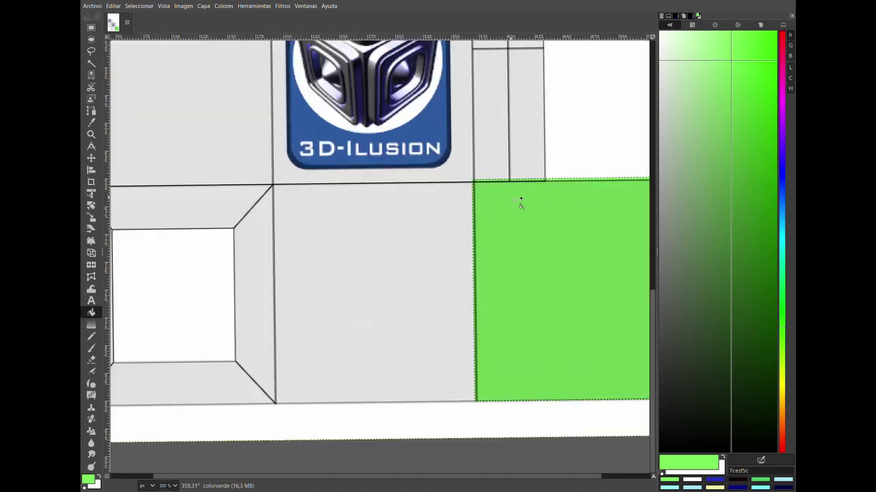
Erase the stray green along the green face's top edge, then zoom out to the whole image.
scroll(520, 200, "up", 1, "ctrl")
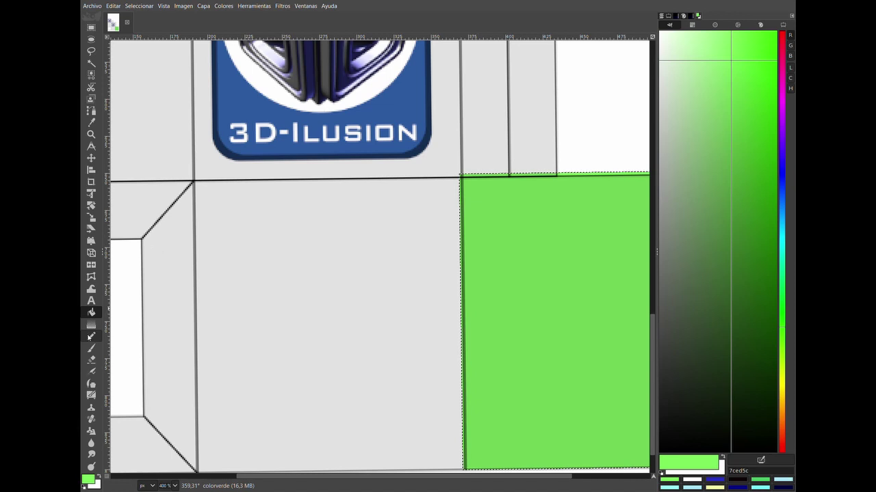
left_click(91, 358)
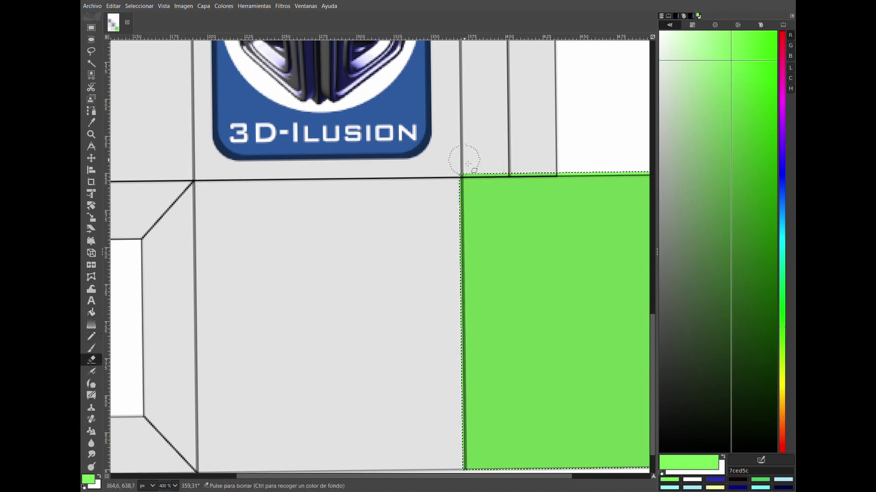
left_click(483, 156)
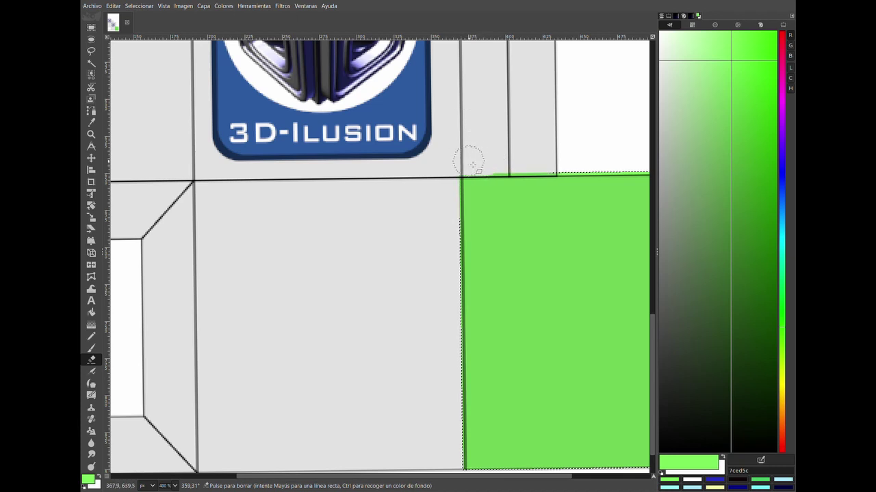
left_click_drag(493, 164, 559, 165)
left_click_drag(560, 165, 489, 163)
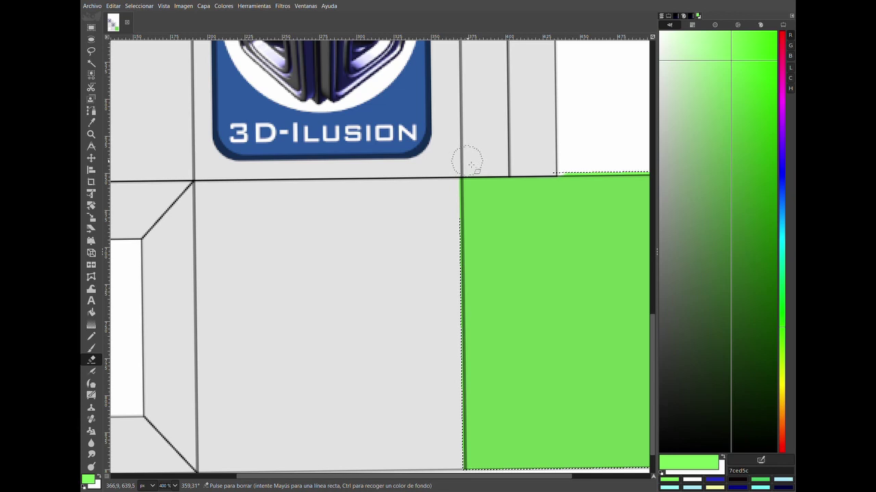
scroll(494, 180, "down", 1)
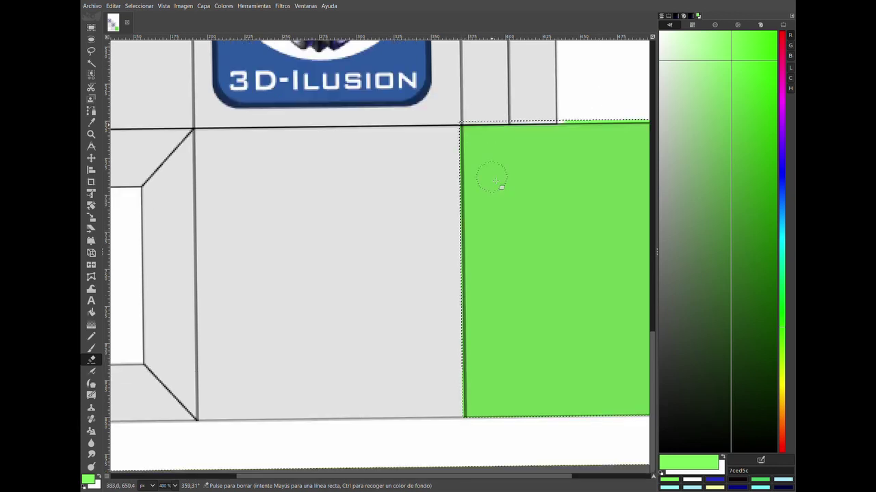
scroll(494, 180, "down", 1, "ctrl")
scroll(502, 181, "down", 3, "ctrl")
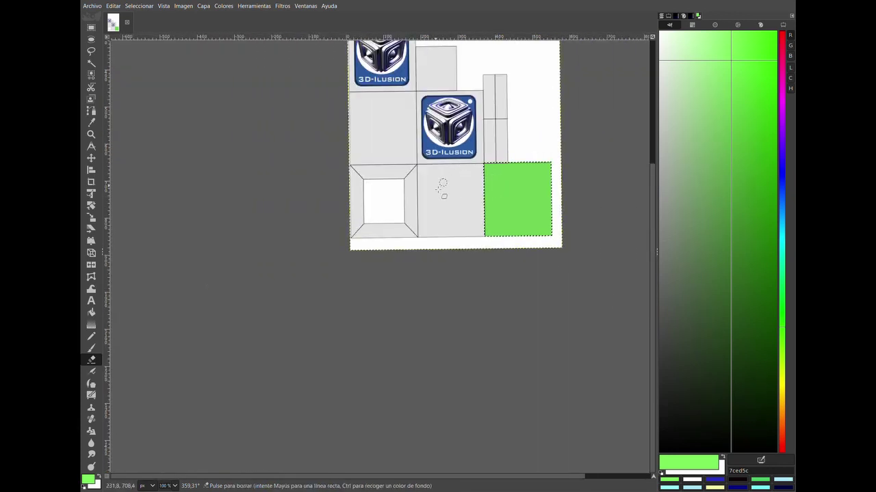
scroll(411, 199, "up", 3)
scroll(410, 199, "down", 2, "ctrl")
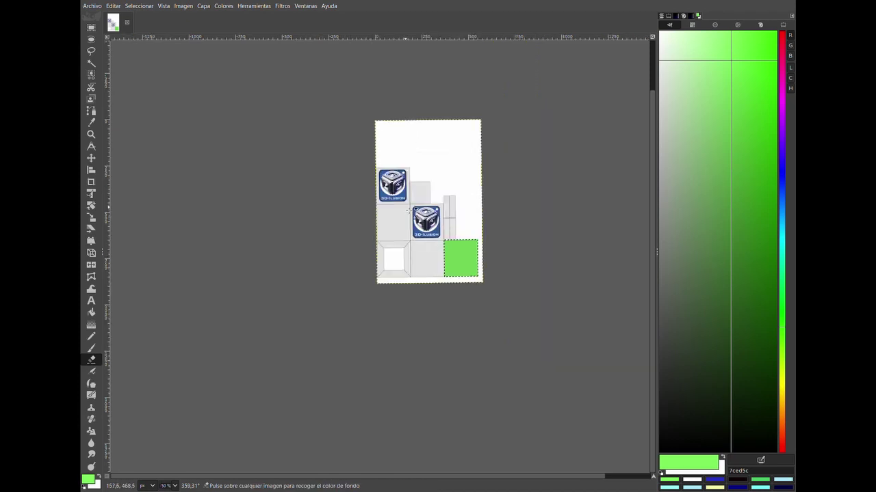
Select the small square beside the upper logo and fill it with purple c434d9.
scroll(409, 210, "up", 2, "ctrl")
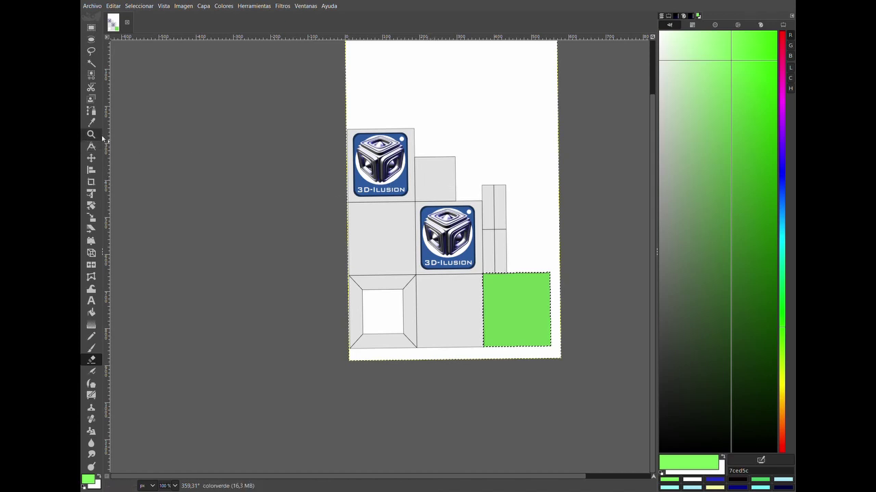
left_click(91, 27)
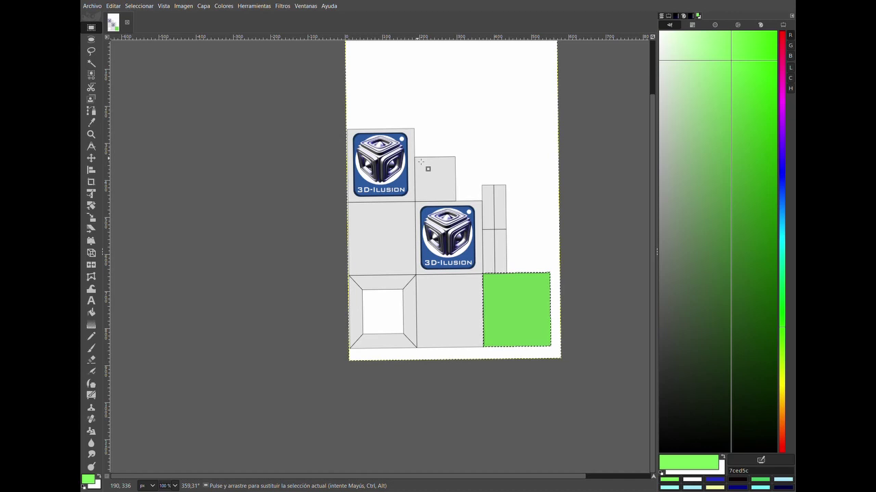
left_click_drag(416, 157, 458, 204)
left_click(91, 312)
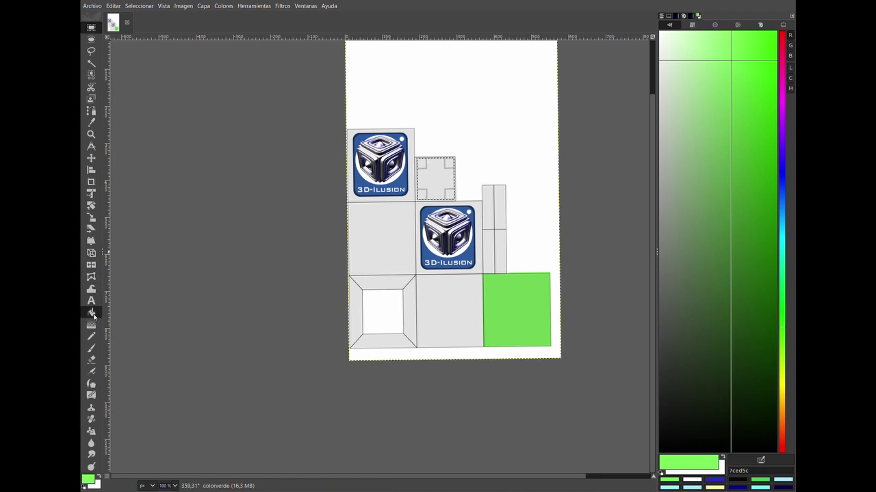
left_click(780, 113)
left_click(749, 93)
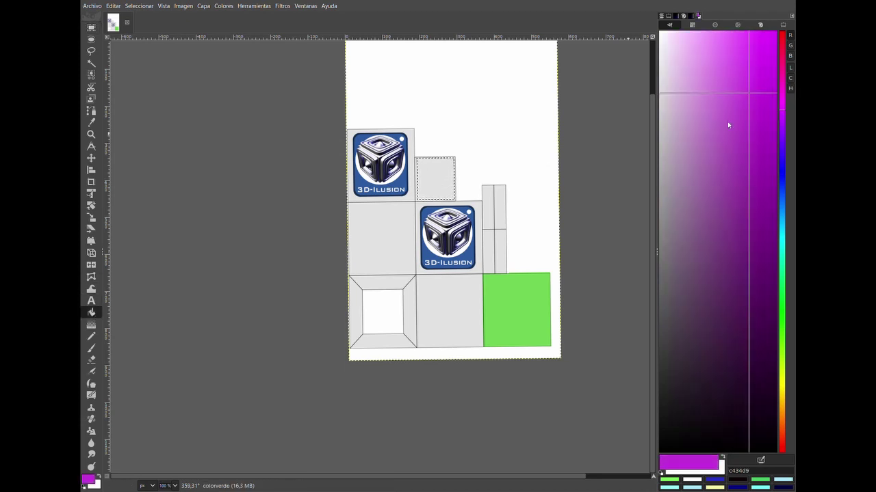
left_click(433, 180)
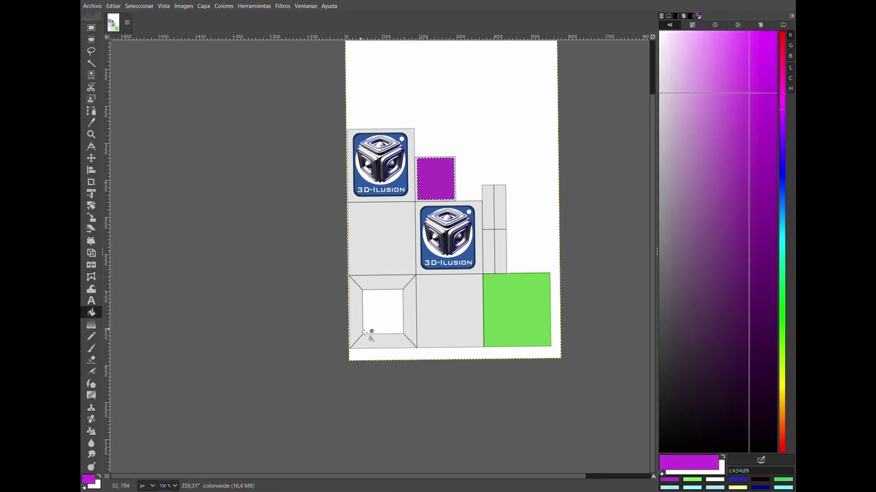
left_click(91, 28)
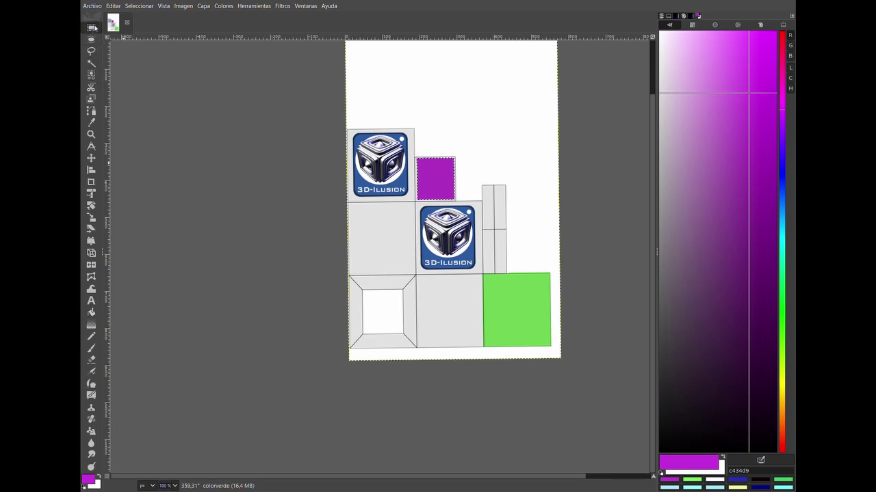
Fill the bottom-left square of the layout with red d93435 and bring up the Layers list.
left_click_drag(354, 282, 419, 350)
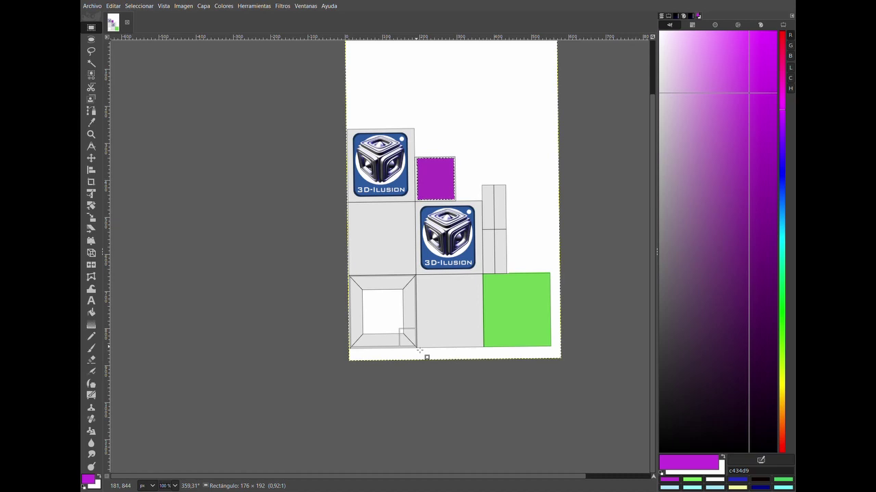
left_click_drag(419, 351, 419, 350)
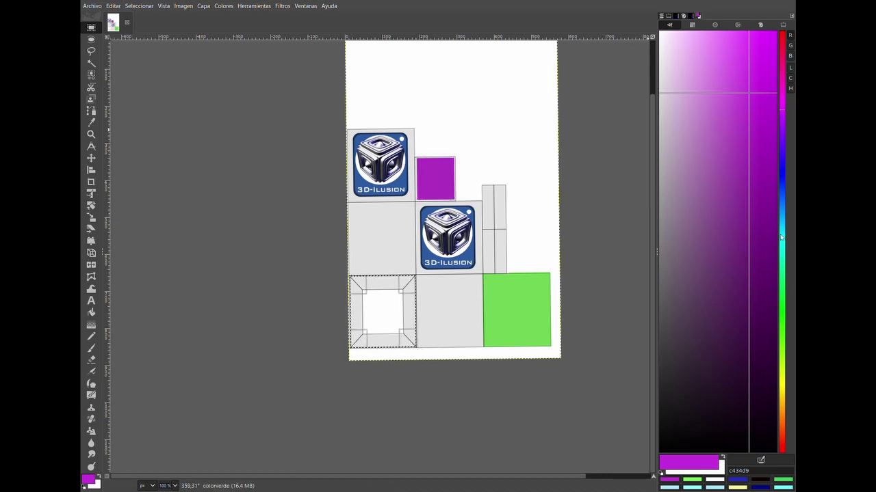
left_click_drag(782, 46, 784, 34)
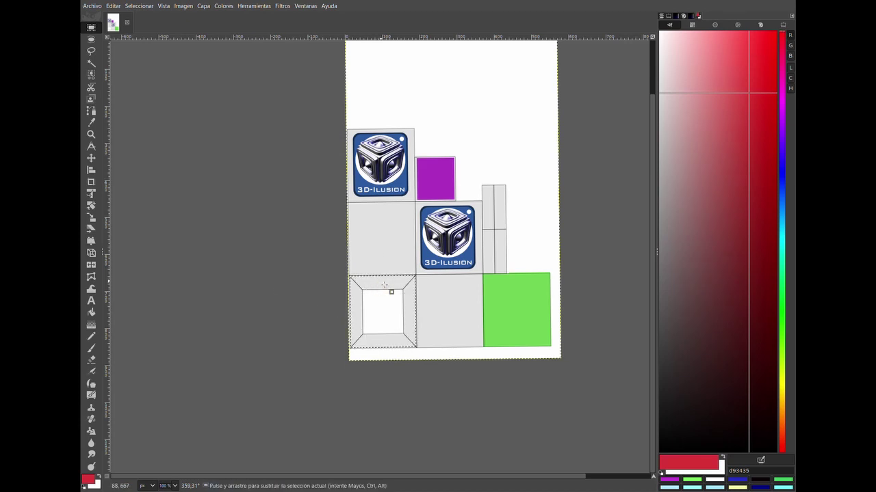
left_click(91, 312)
left_click(376, 310)
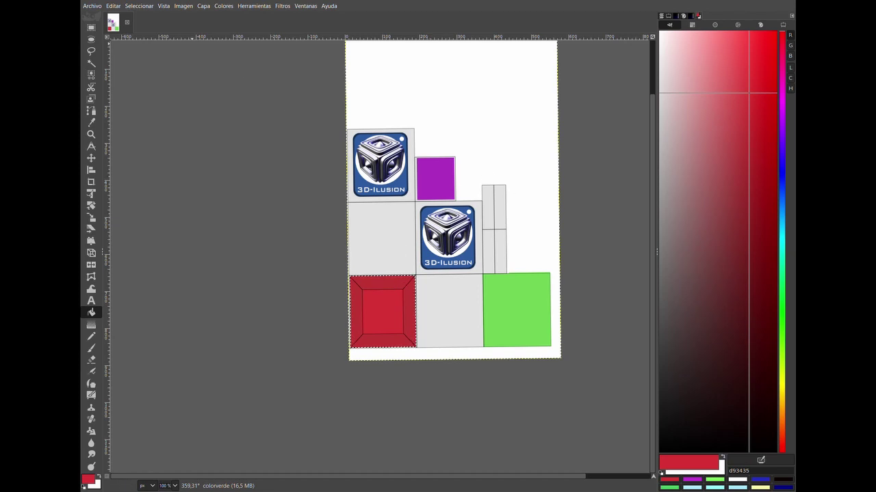
left_click(661, 17)
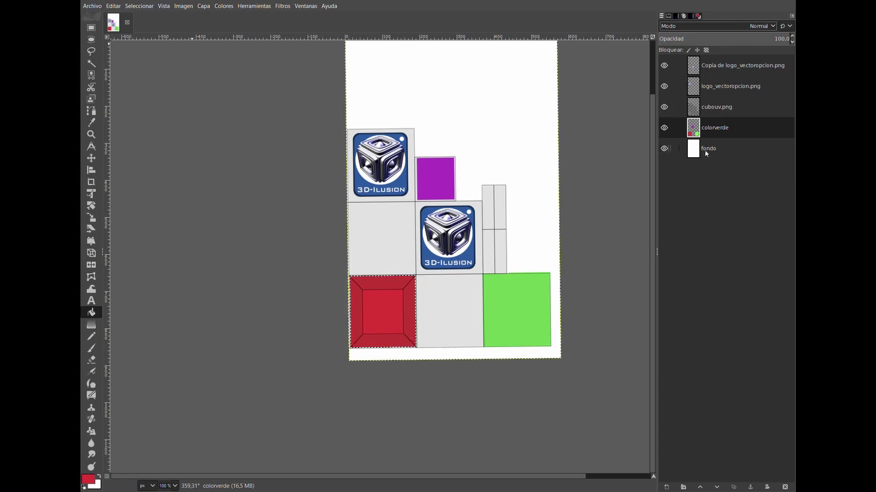
left_click(663, 65)
Hide the grey cube-net template layer and export the painted image as cubouvgimp.png.
left_click(663, 66)
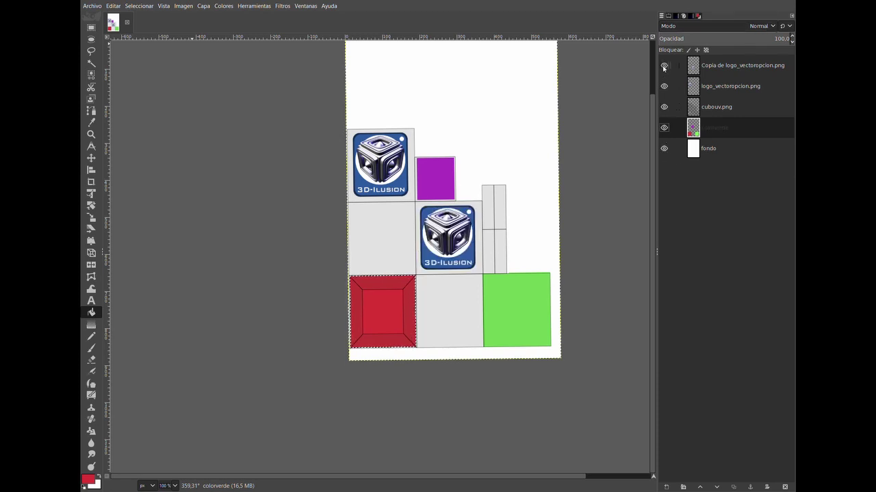
left_click(663, 109)
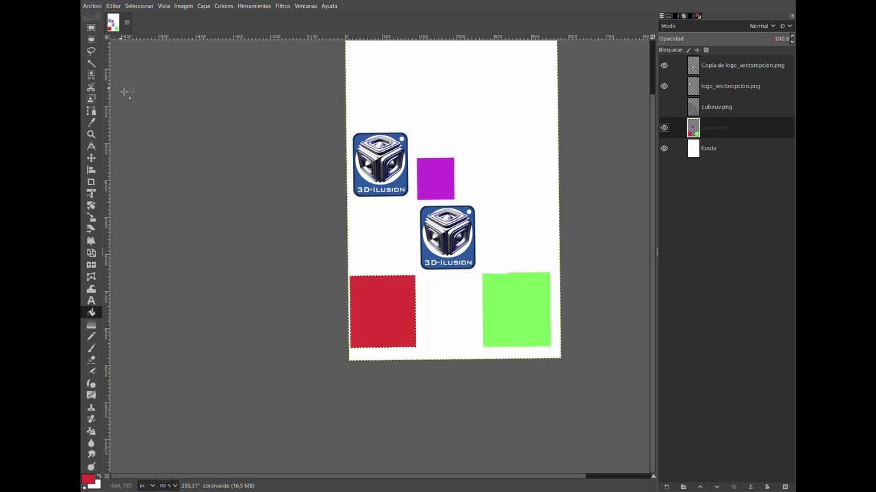
left_click(664, 107)
left_click(664, 108)
left_click(663, 106)
left_click(663, 106)
left_click(663, 107)
left_click(664, 107)
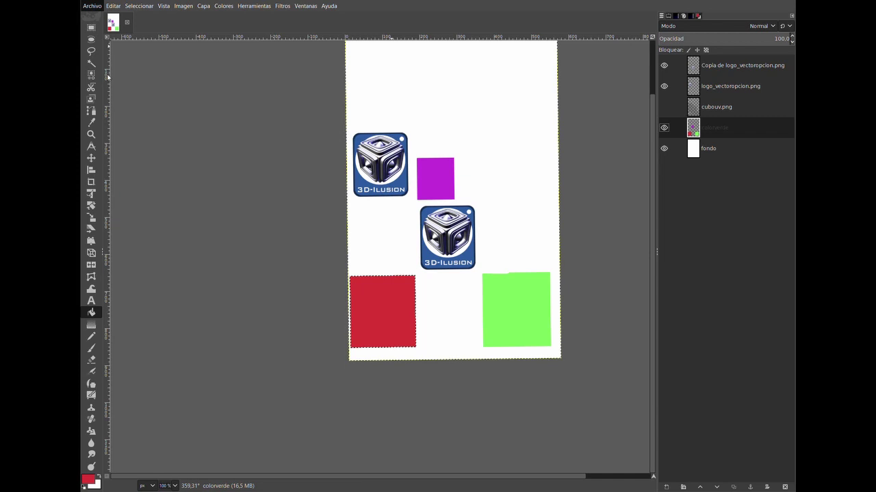
left_click(113, 146)
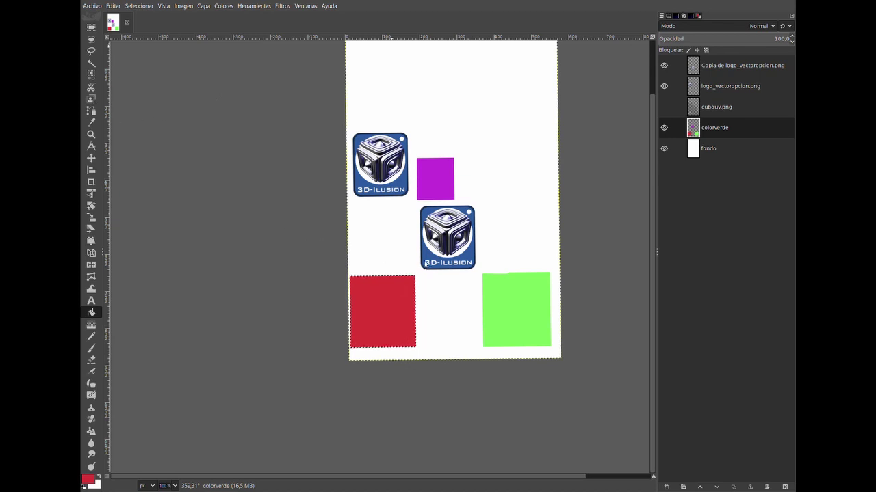
key("ctrl+e")
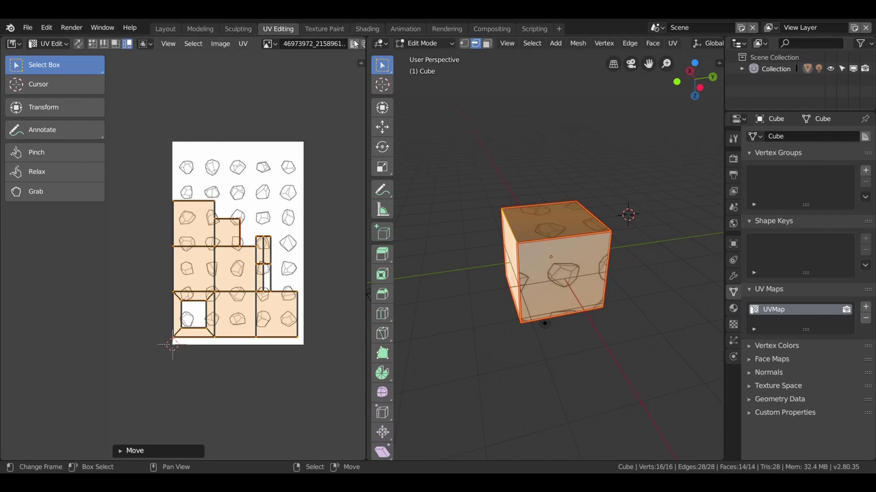
Remove the old image from the UV editor and frame the whole UV layout.
scroll(336, 45, "down", 2)
scroll(328, 45, "down", 2)
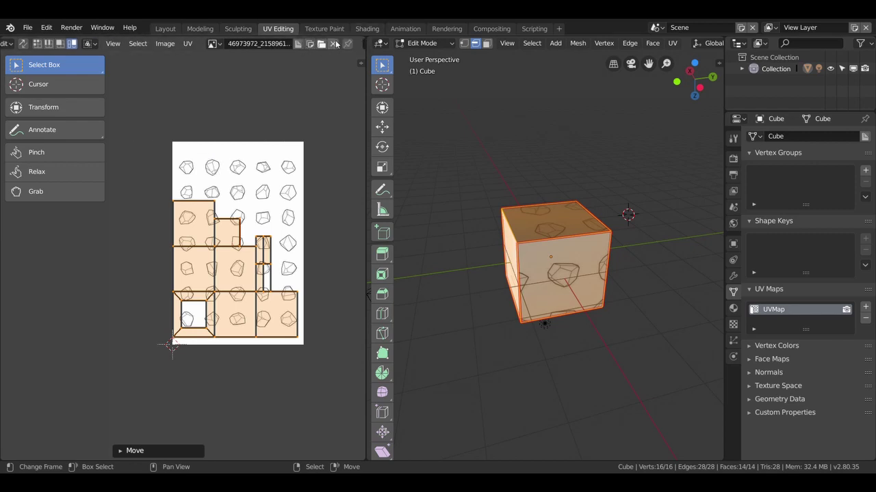
left_click(332, 44)
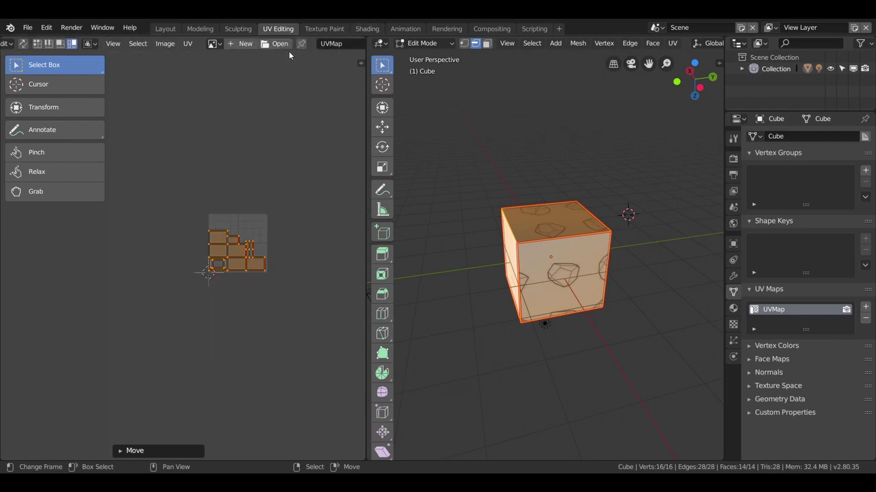
scroll(291, 49, "up", 1)
middle_click_drag(193, 288, 228, 281, "ctrl")
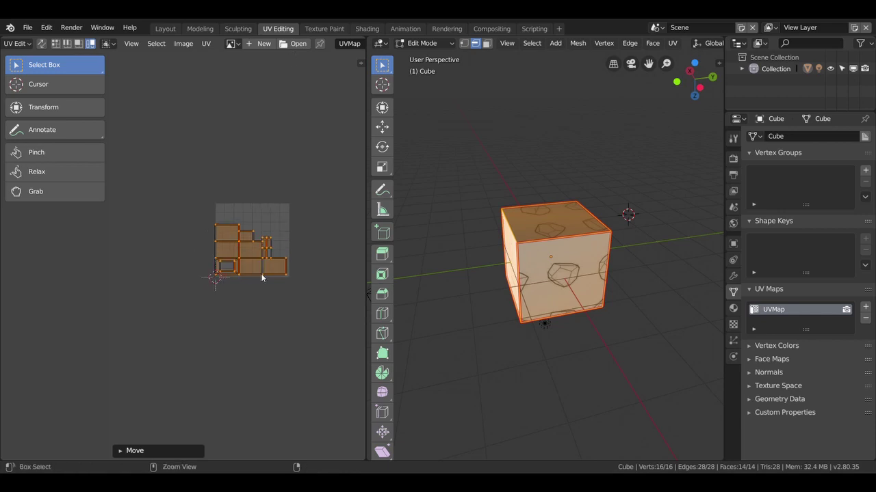
scroll(260, 274, "up", 2)
scroll(262, 266, "up", 2)
middle_click_drag(296, 240, 173, 241)
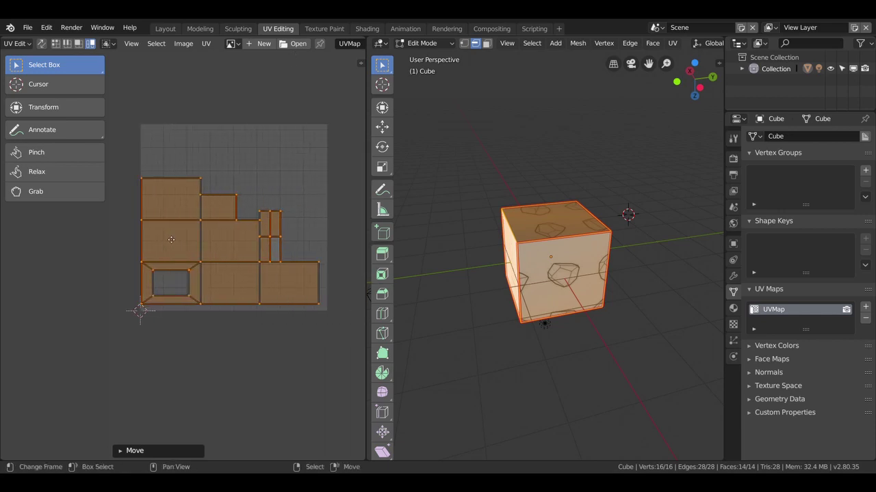
Load cubouvgimp.png from the Desktop into the UV editor behind the UVs.
left_click(297, 43)
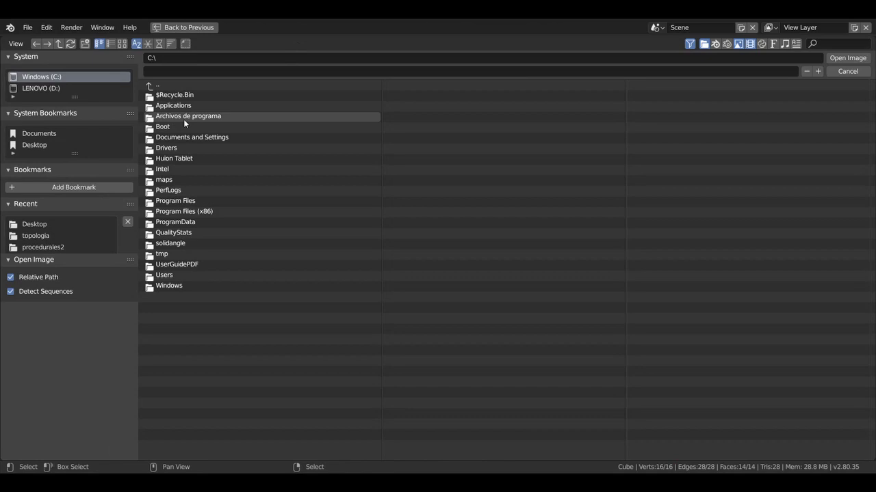
left_click(29, 144)
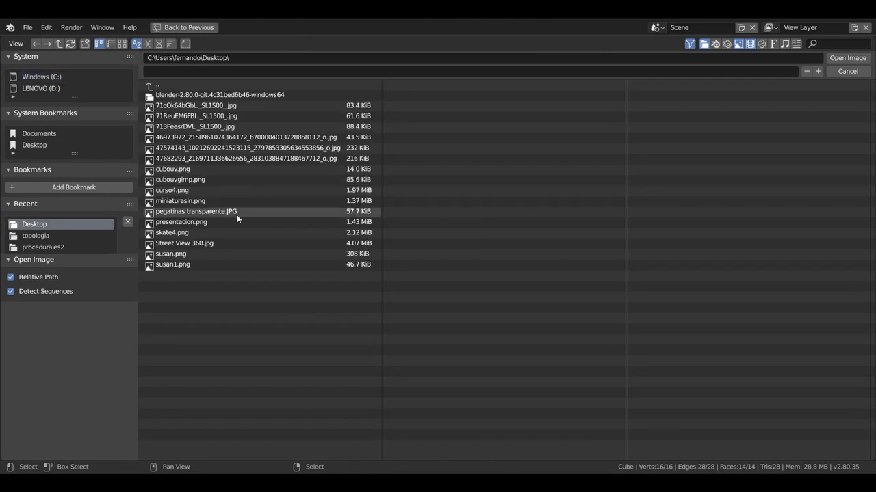
double_click(195, 180)
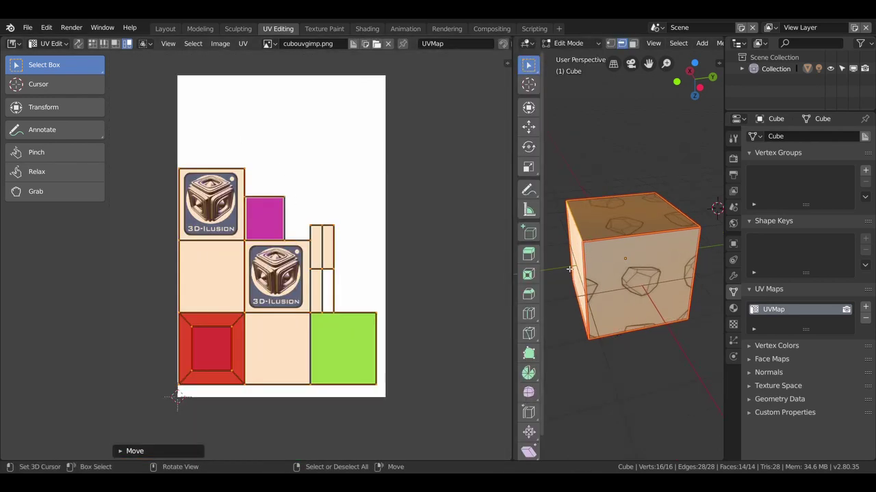
In Shading, load cubouvgimp.png into the cube's Image Texture node.
left_click(363, 29)
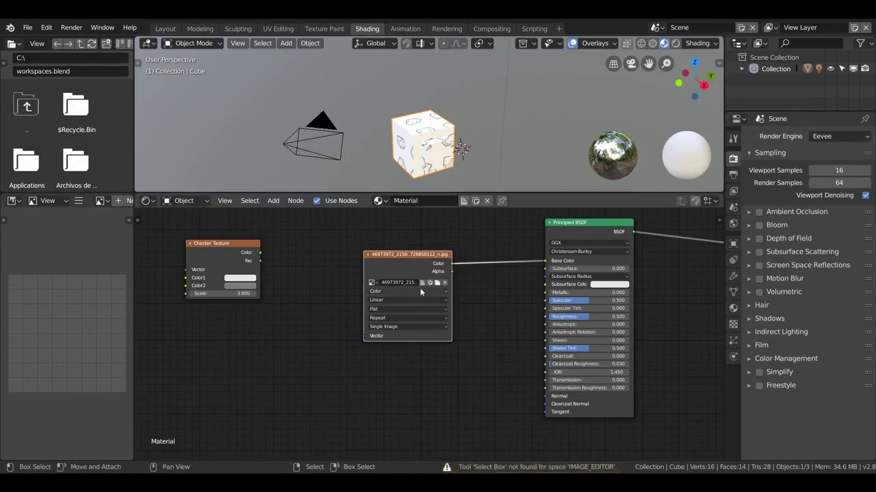
left_click(437, 283)
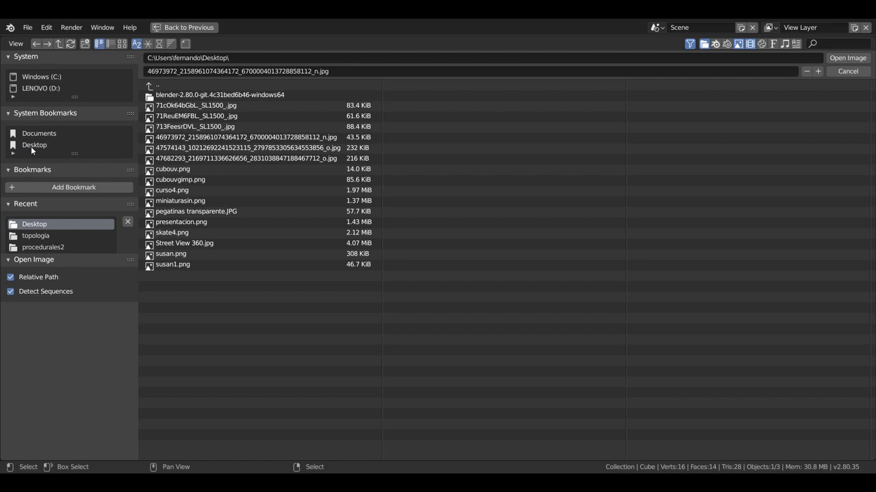
double_click(182, 180)
Orbit and zoom around the cube to check the painted faces, then return to UV Editing.
mouse_move(479, 116)
middle_mouse_down()
mouse_move(538, 108)
mouse_move(501, 164)
mouse_move(467, 147)
middle_mouse_up()
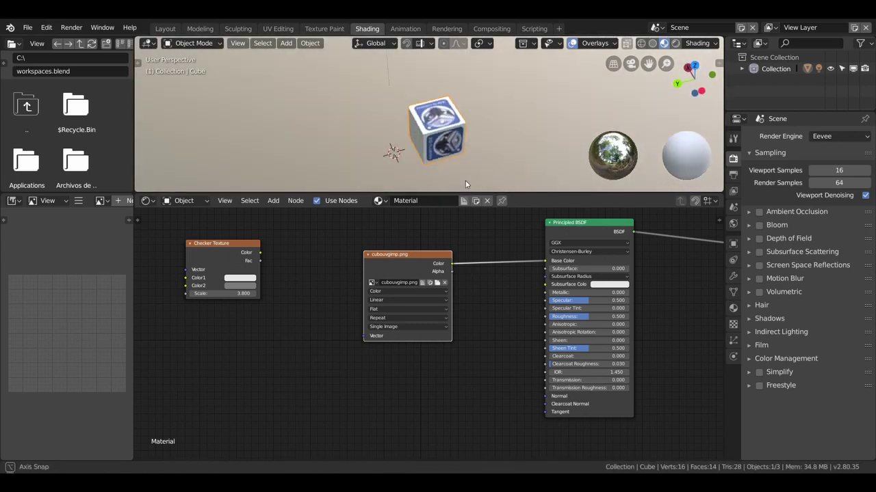
scroll(467, 147, "up", 2)
mouse_move(467, 147)
middle_mouse_down()
mouse_move(238, 136)
mouse_move(285, 147)
mouse_move(413, 96)
mouse_move(407, 87)
mouse_move(392, 90)
middle_mouse_up()
mouse_move(471, 122)
middle_mouse_down()
mouse_move(566, 164)
mouse_move(518, 78)
mouse_move(391, 78)
mouse_move(346, 107)
mouse_move(316, 178)
mouse_move(436, 46)
mouse_move(546, 68)
mouse_move(605, 56)
mouse_move(592, 61)
middle_mouse_up()
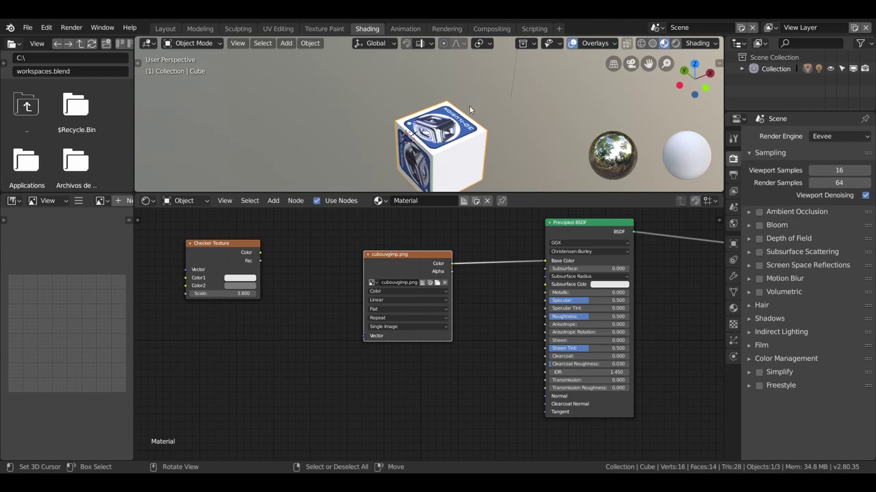
mouse_move(470, 105)
middle_mouse_down()
mouse_move(524, 92)
mouse_move(408, 165)
mouse_move(413, 186)
mouse_move(409, 48)
mouse_move(357, 56)
mouse_move(217, 45)
middle_mouse_up()
left_click(275, 28)
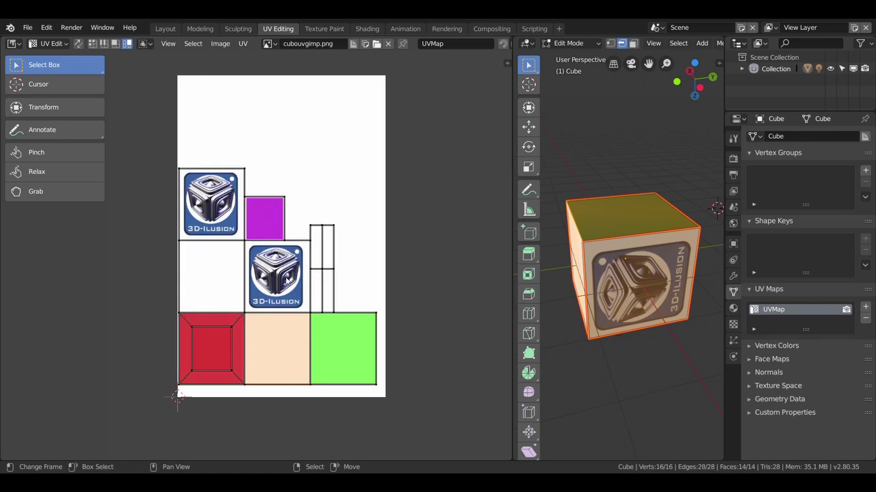
Rotate the front logo face's UV island about 90 degrees.
key("alt+a")
left_click(632, 43)
left_click(646, 272)
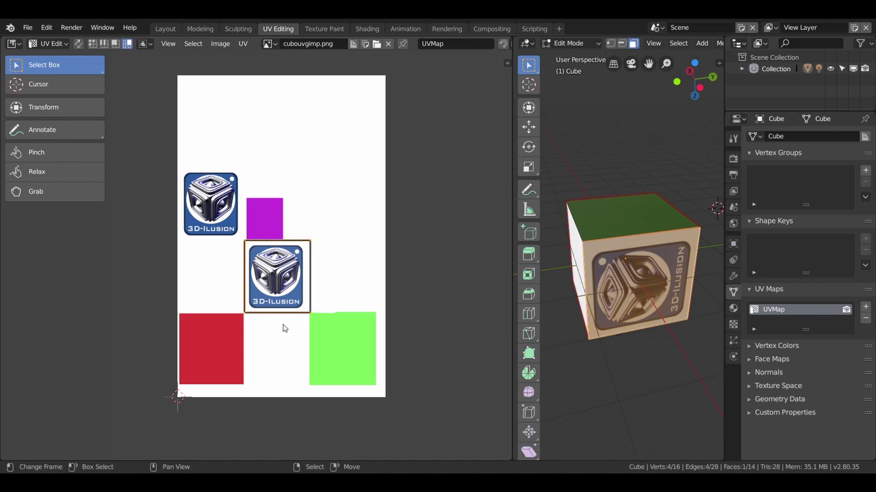
key("r")
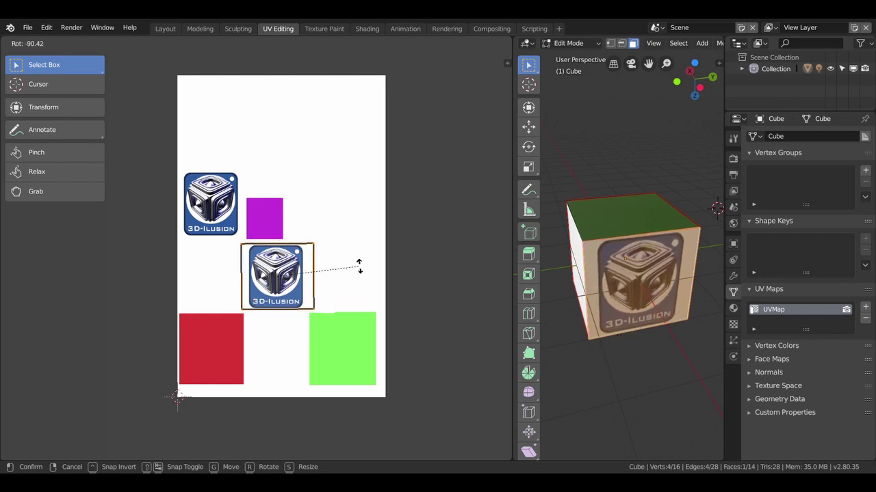
left_click(359, 267)
Orbit the cube, view it through the scene camera, then go back to Layout.
mouse_move(616, 274)
middle_mouse_down()
mouse_move(547, 280)
mouse_move(519, 218)
middle_mouse_up()
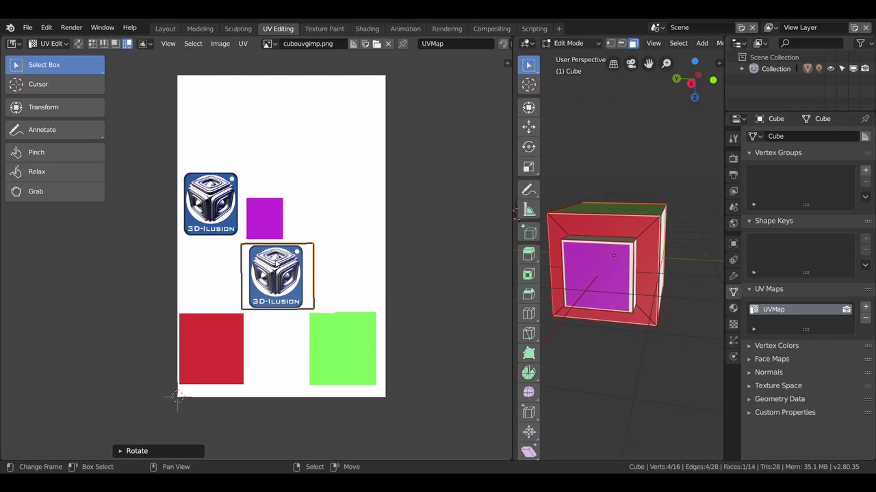
mouse_move(587, 284)
middle_mouse_down()
mouse_move(637, 298)
mouse_move(690, 261)
mouse_move(570, 263)
mouse_move(650, 254)
middle_mouse_up()
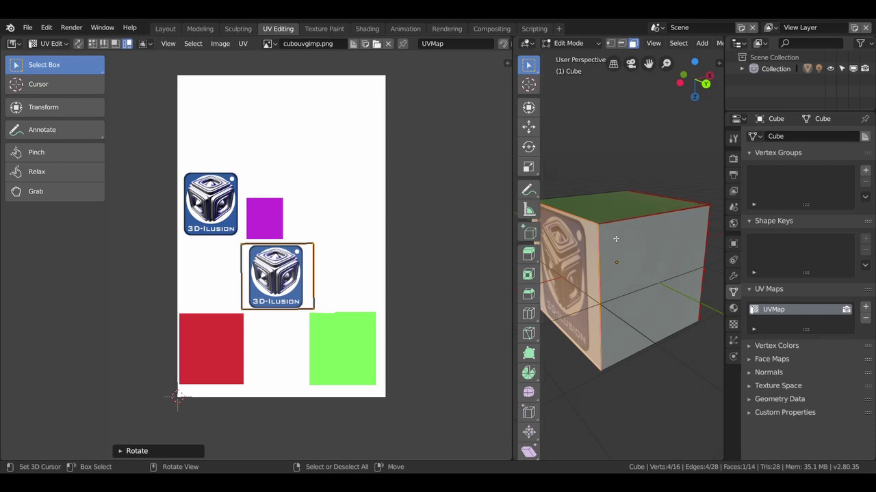
key("KP_0")
scroll(619, 253, "up", 2)
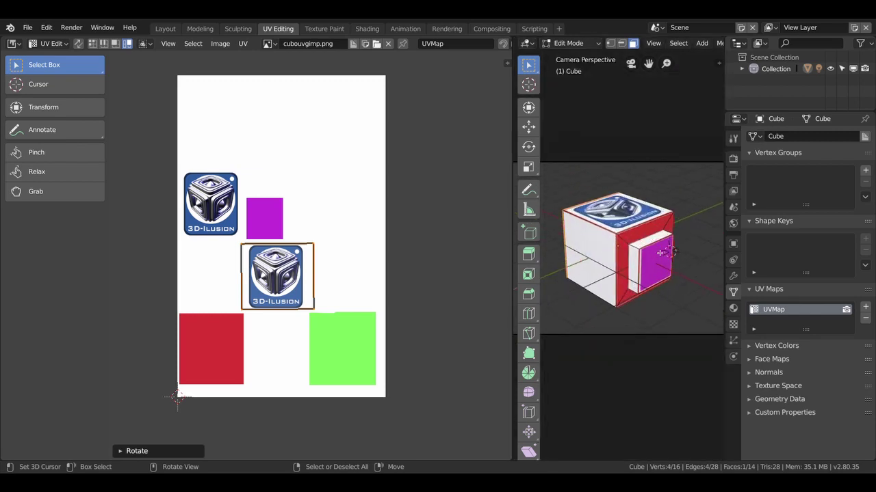
left_click(164, 28)
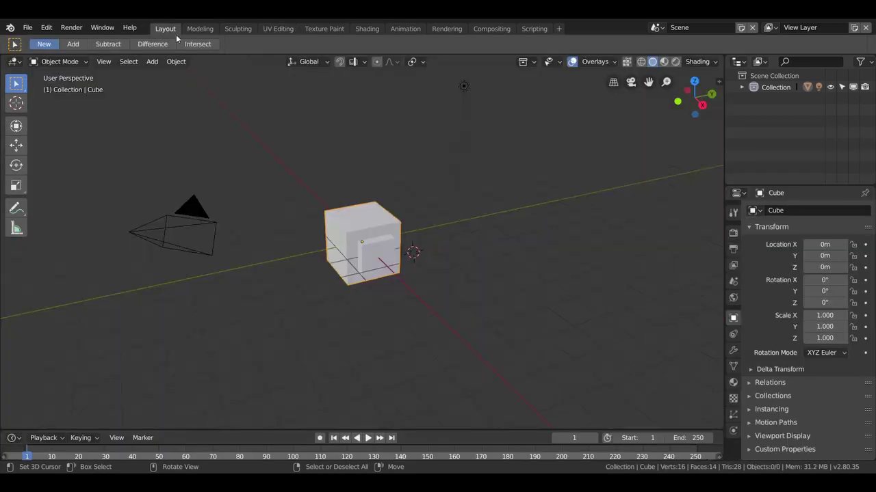
Preview the cube in Material Preview through the scene camera, framed to fill the view.
scroll(405, 220, "up", 2)
scroll(405, 220, "up", 1)
left_click(664, 62)
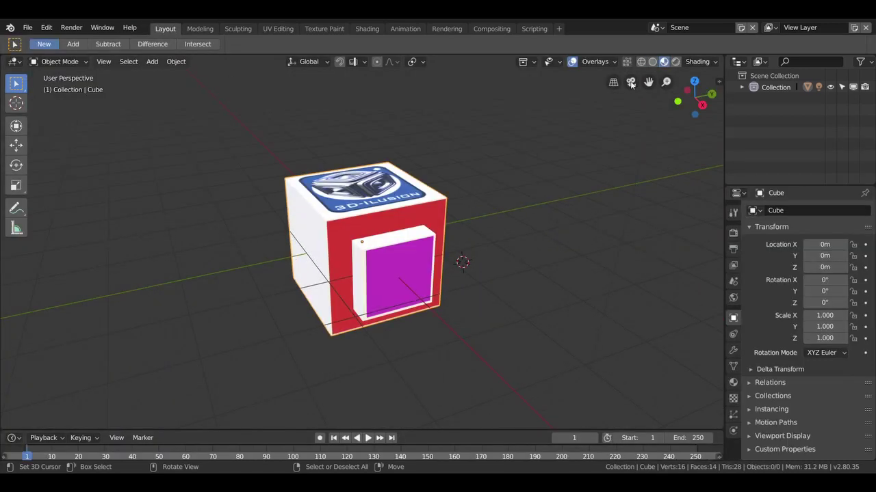
key("KP_0")
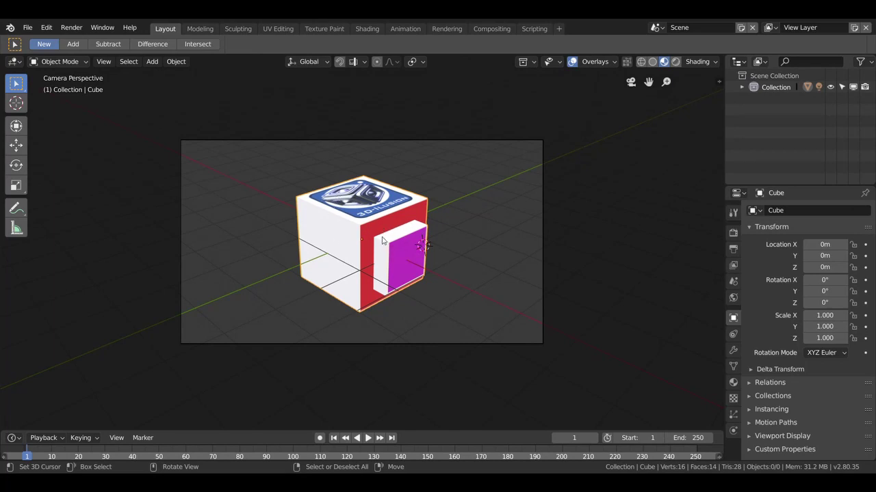
key("Home")
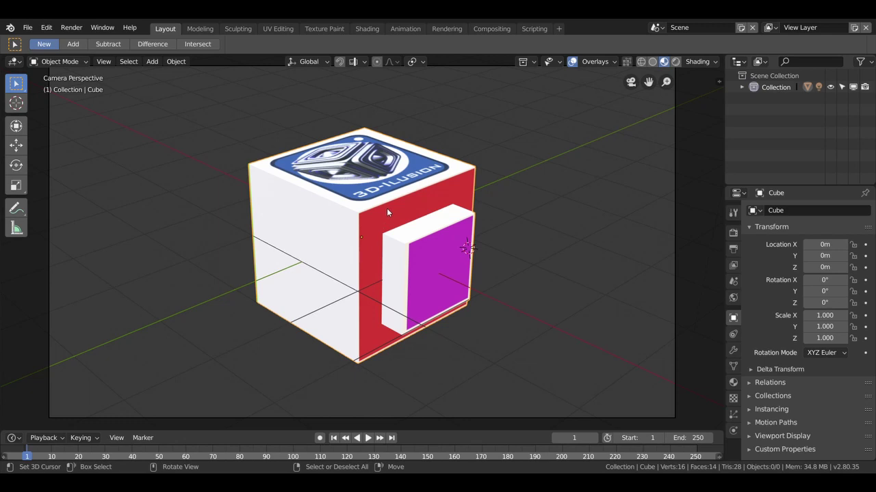
left_click(265, 29)
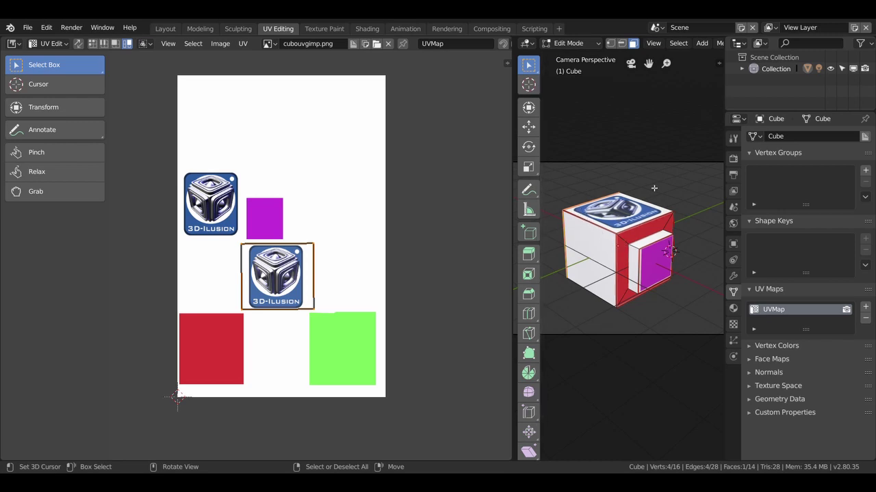
Orbit and zoom around the textured cube, turning the purple face toward the viewer.
middle_click_drag(673, 213, 696, 241)
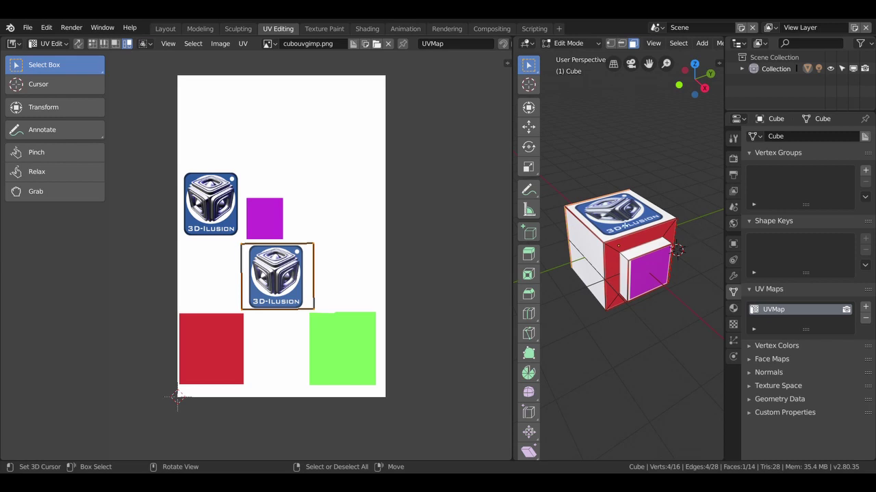
middle_click_drag(587, 269, 616, 260)
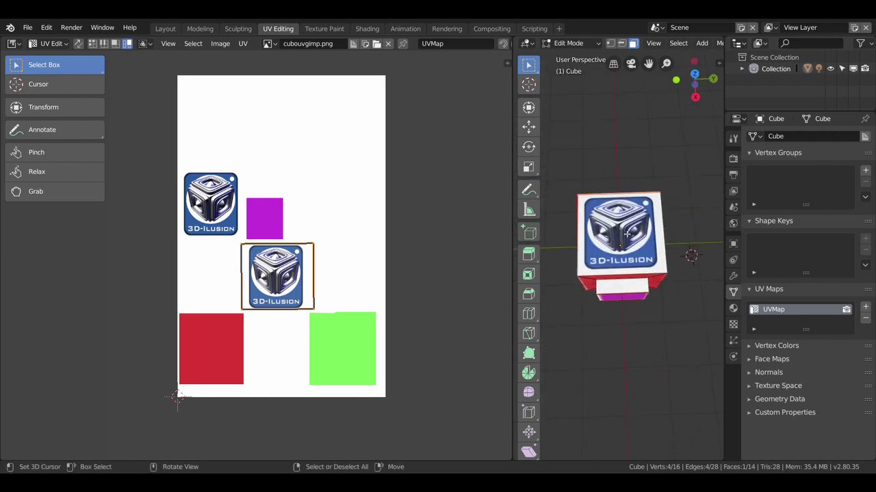
mouse_move(627, 230)
middle_mouse_down()
mouse_move(638, 237)
mouse_move(646, 218)
middle_mouse_up()
scroll(638, 237, "up", 2)
scroll(638, 238, "up", 3)
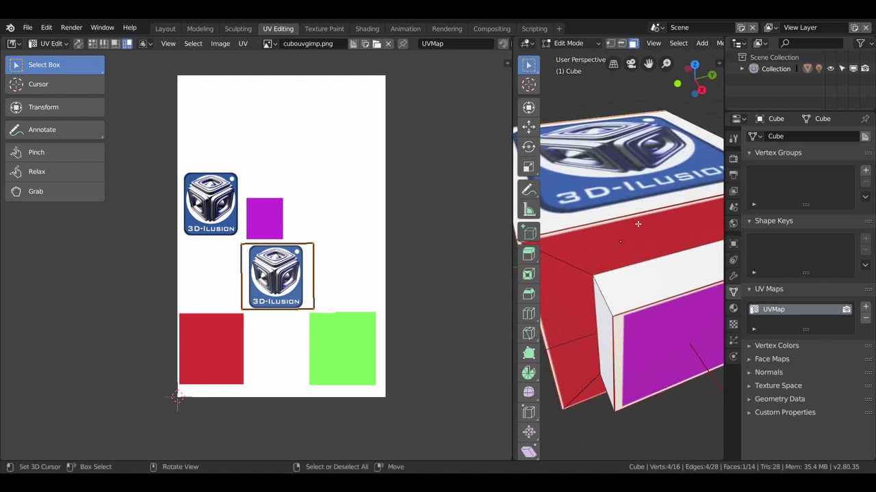
scroll(637, 223, "down", 3)
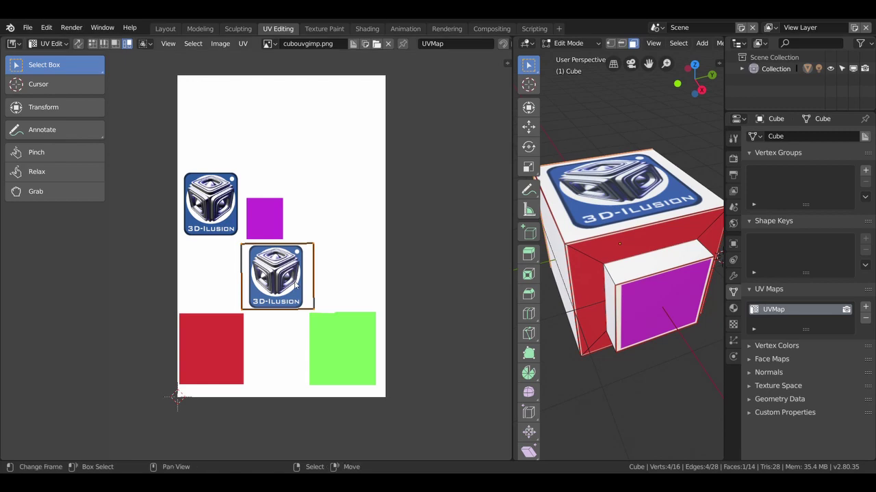
Scale the front logo's UV island up, then down, until it frames the 3D-Ilusion logo snugly.
key("s")
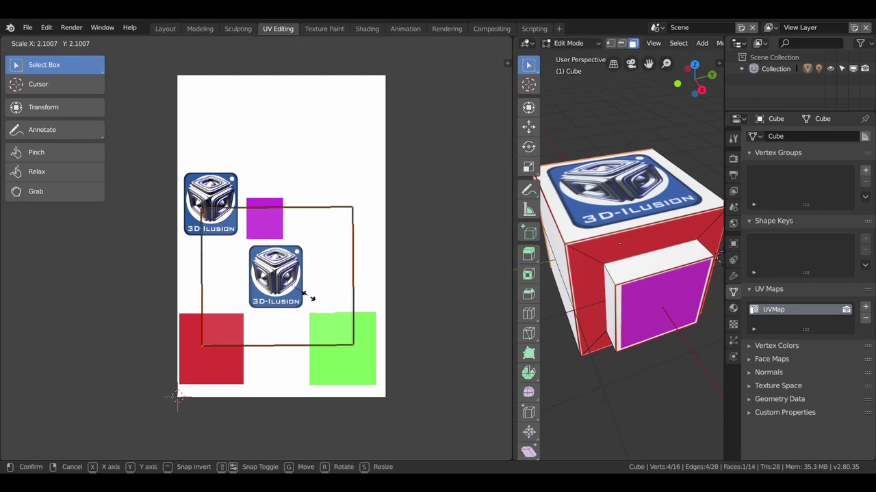
left_click(316, 303)
middle_click_drag(581, 273, 612, 274)
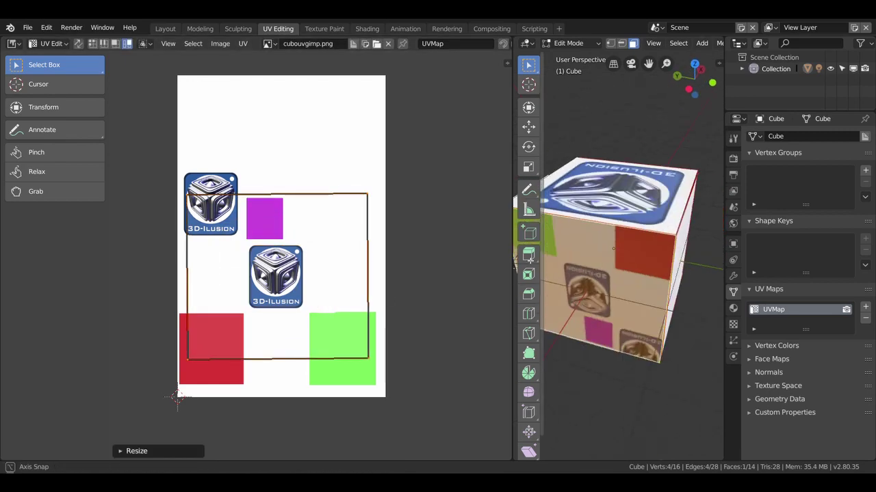
key("s")
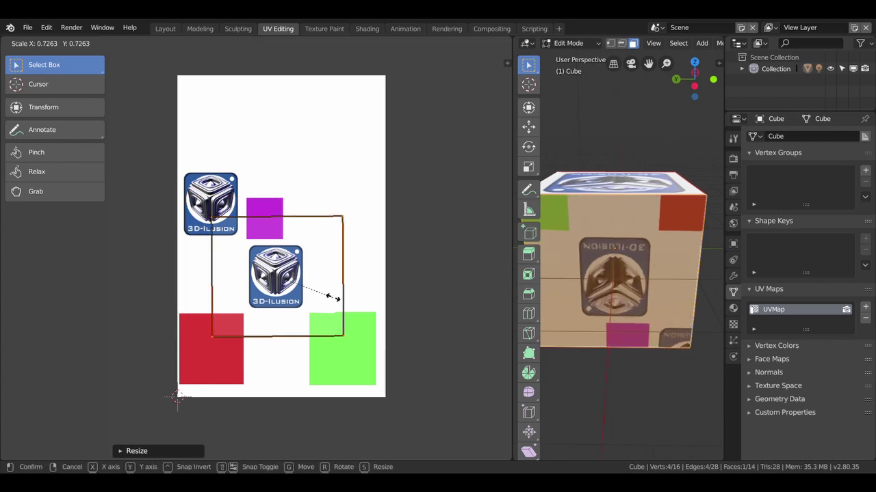
left_click(303, 284)
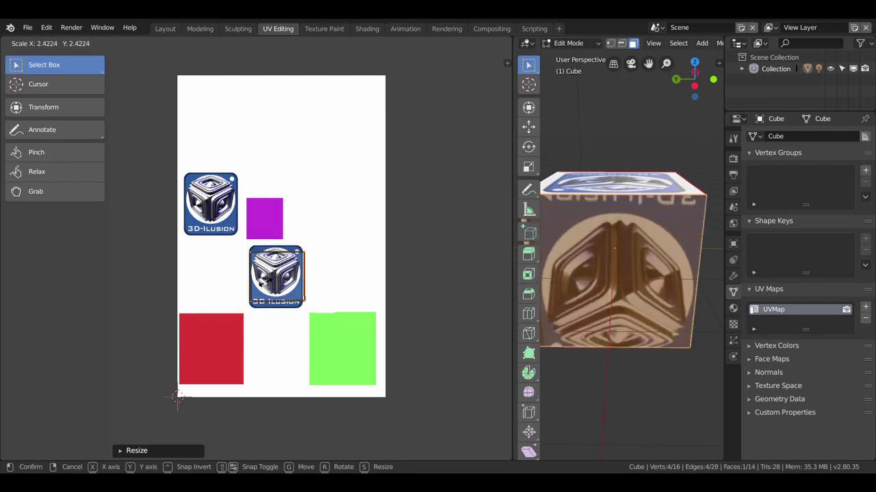
left_click(292, 278)
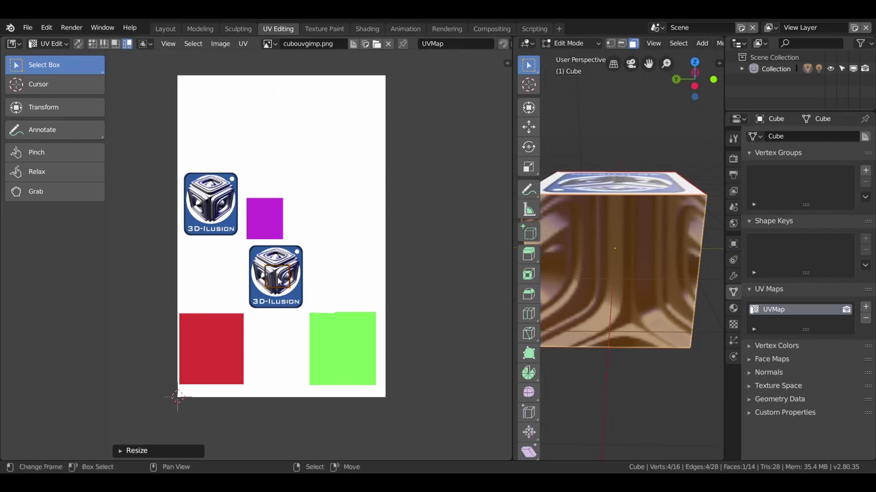
key("s")
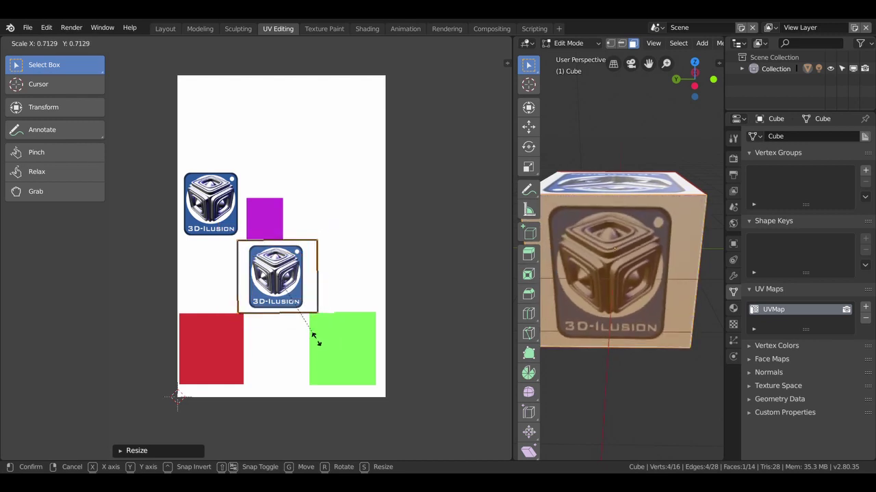
left_click(304, 329)
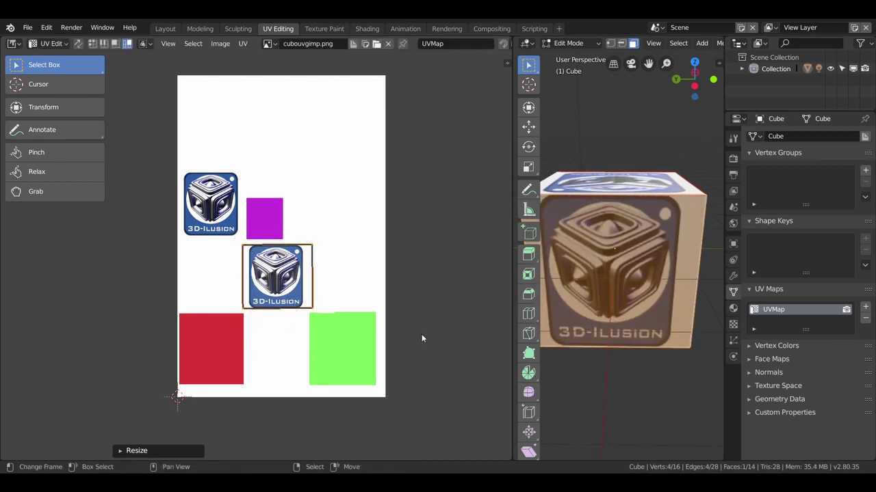